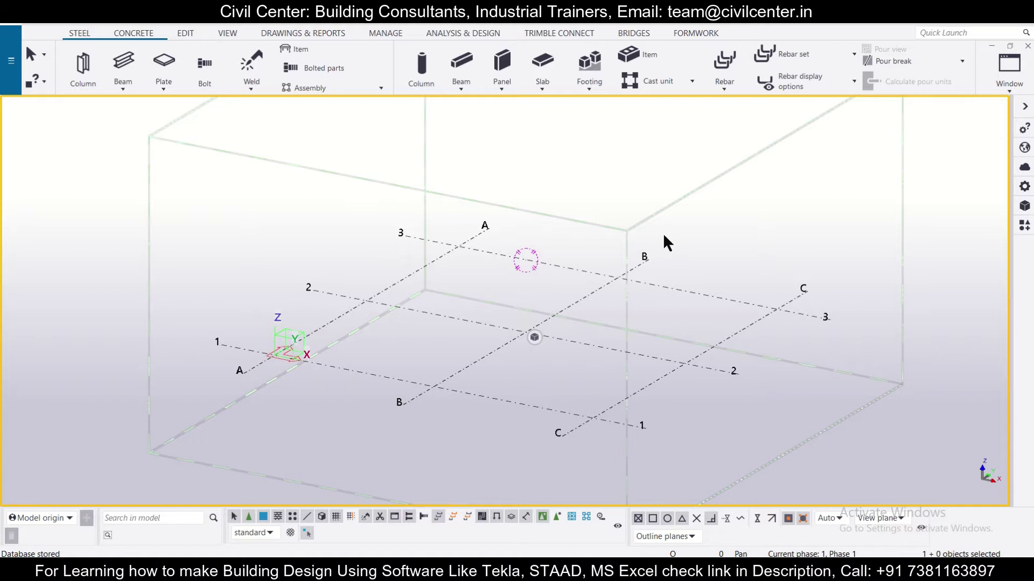
scroll(560, 299, up, 3)
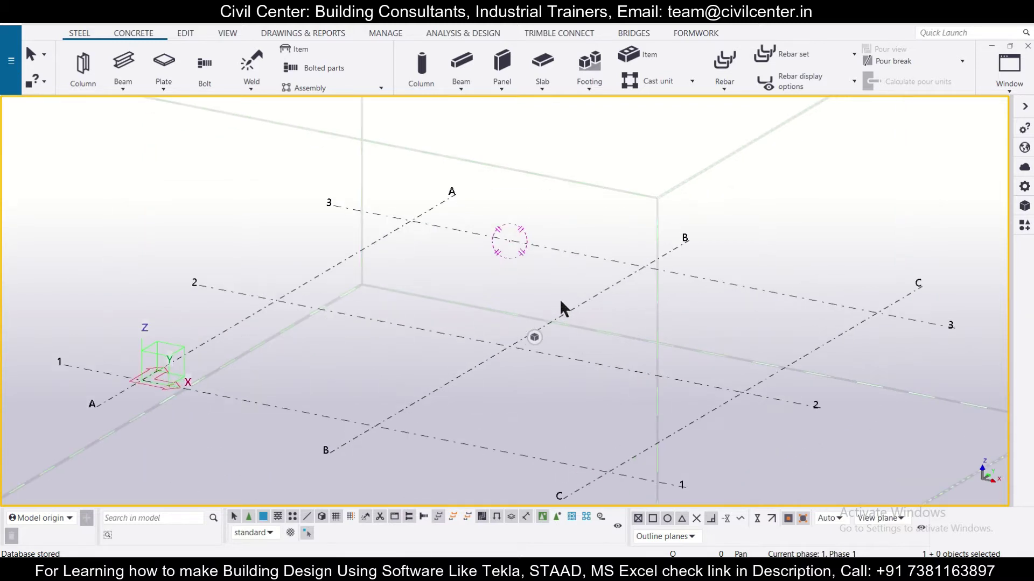
scroll(560, 302, up, 2)
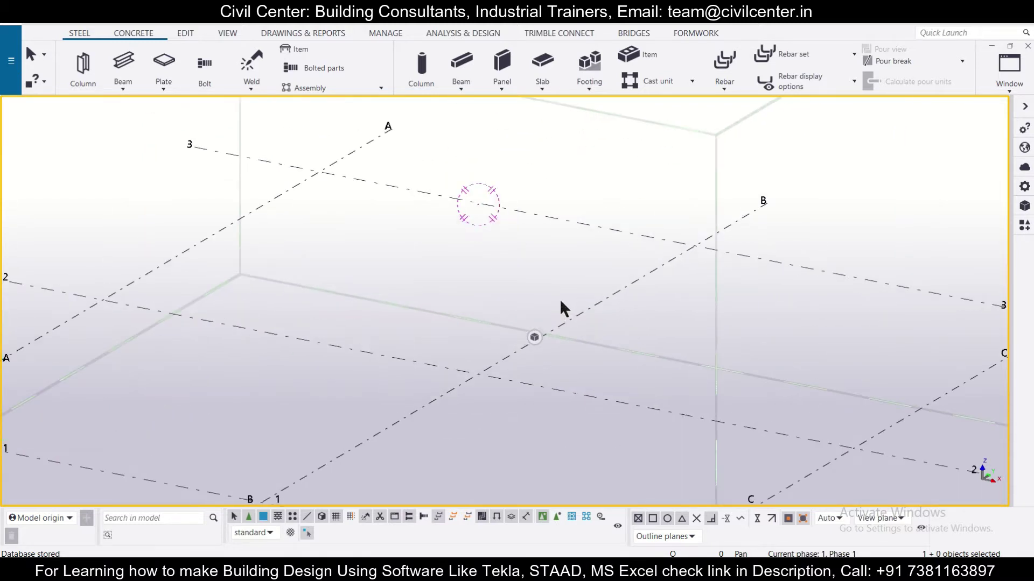
scroll(561, 303, down, 5)
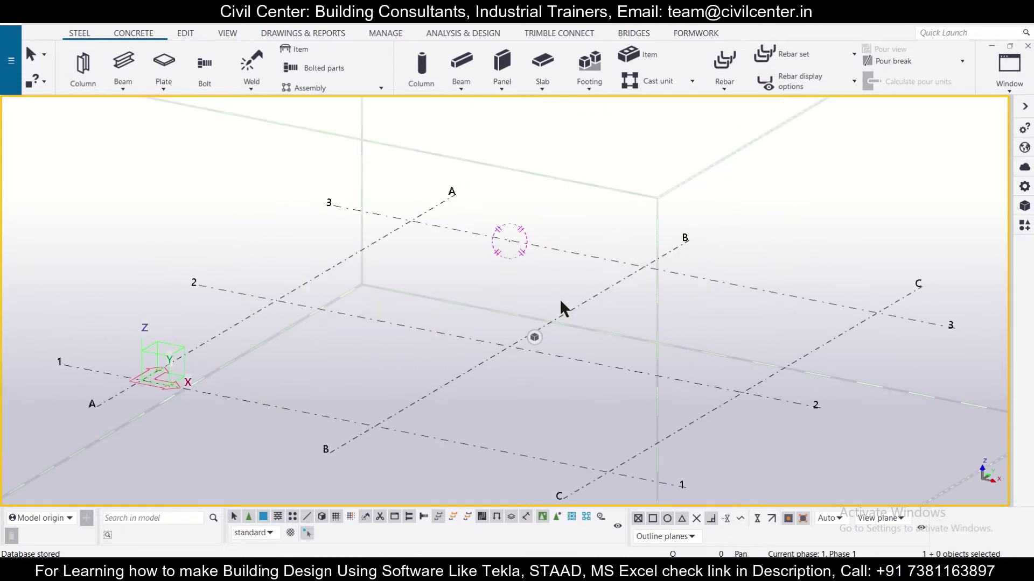
scroll(560, 302, down, 2)
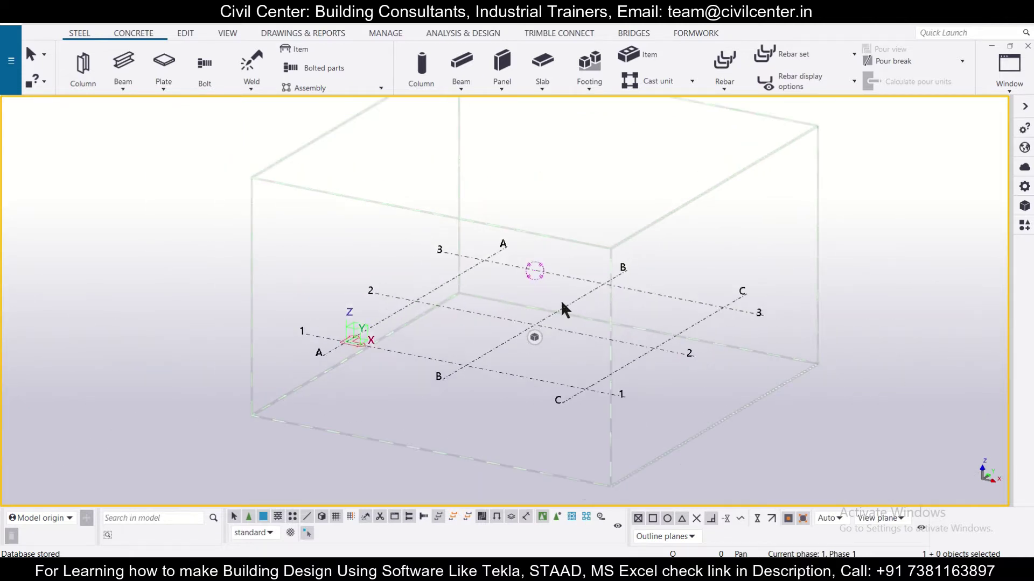
Open the rectangular grid's properties and set the second Z coordinate to 1200
scroll(558, 308, up, 3)
scroll(533, 325, up, 4)
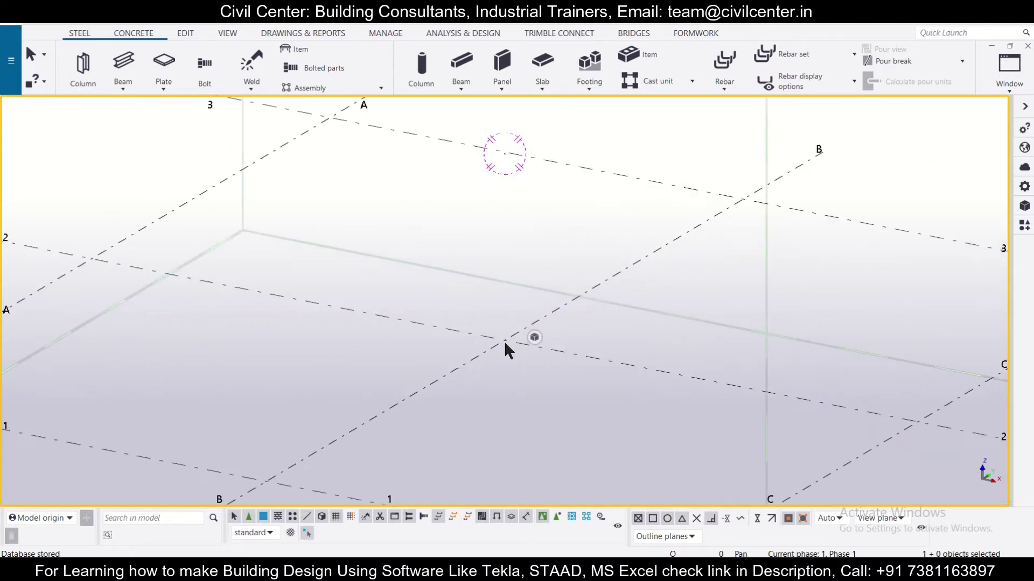
double_click(496, 345)
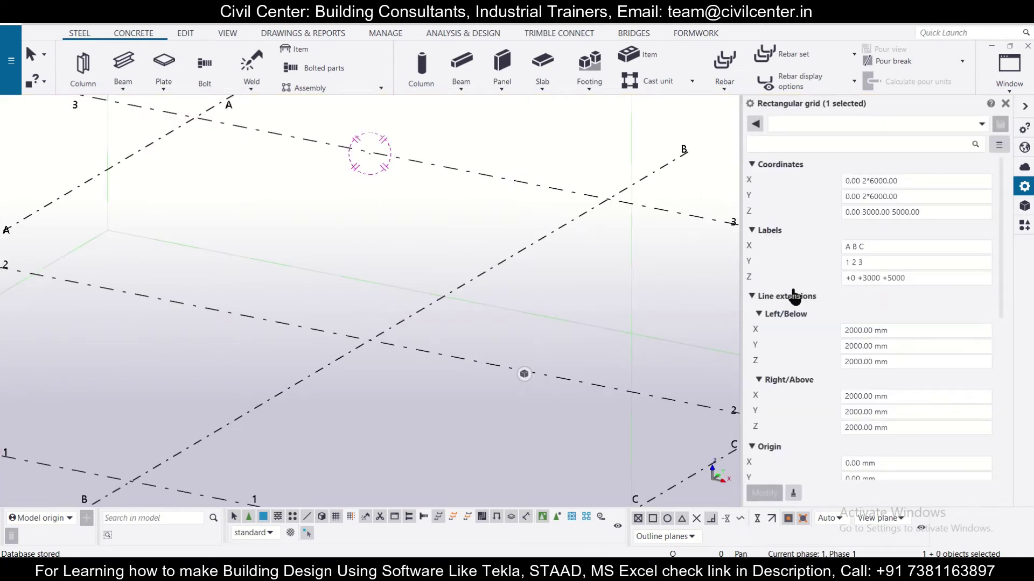
click(927, 213)
key(Left)
key(Left)
key(Left)
key(Left)
key(Left)
key(Left)
key(Left)
key(Left)
key(Left)
key(Left)
key(Left)
key(Left)
key(shift+Left)
key(shift+Left)
key(shift+Left)
key(shift+Left)
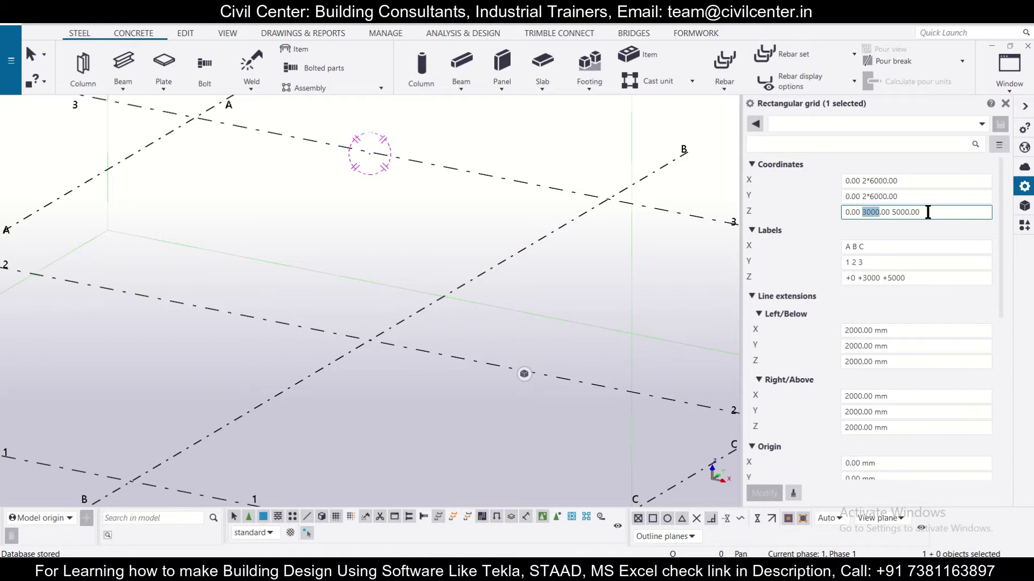
text(1200)
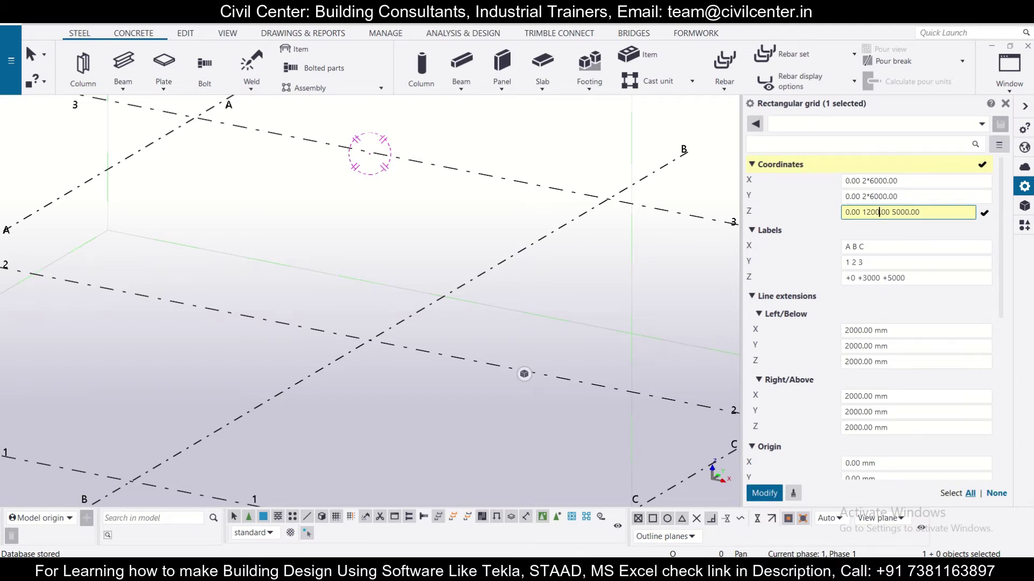
Set the last Z coordinate of the rectangular grid to 4200
click(909, 212)
key(shift+Left)
key(shift+Left)
key(shift+Left)
key(shift+Left)
key(shift+Left)
key(shift+Left)
key(shift+Left)
text(4200)
Change the grid's second Z label to +1200
click(881, 278)
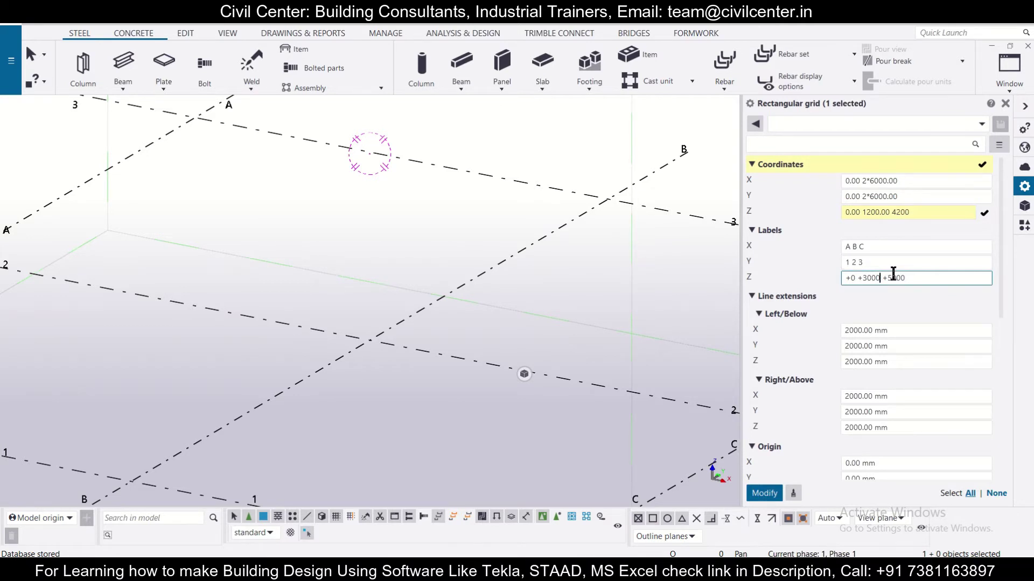
key(shift+Left)
key(shift+Left)
key(shift+Left)
key(shift+Left)
text(1200)
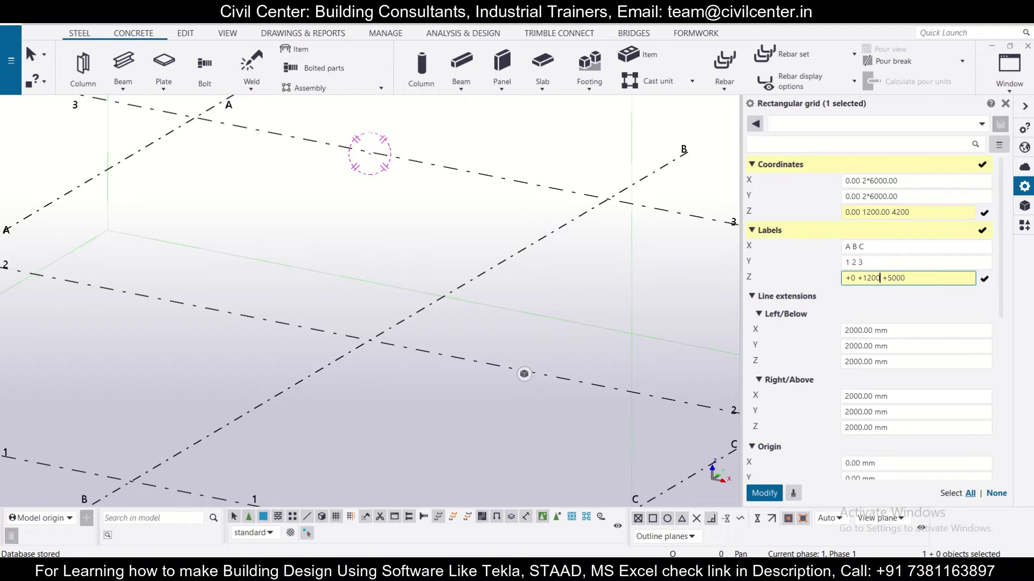
Change the grid's last Z label to +4200 and apply the coordinate and label changes to the grid
key(Right)
key(Right)
key(Right)
key(shift+Left)
key(shift+Left)
key(shift+Left)
key(shift+Left)
text(4200)
click(764, 493)
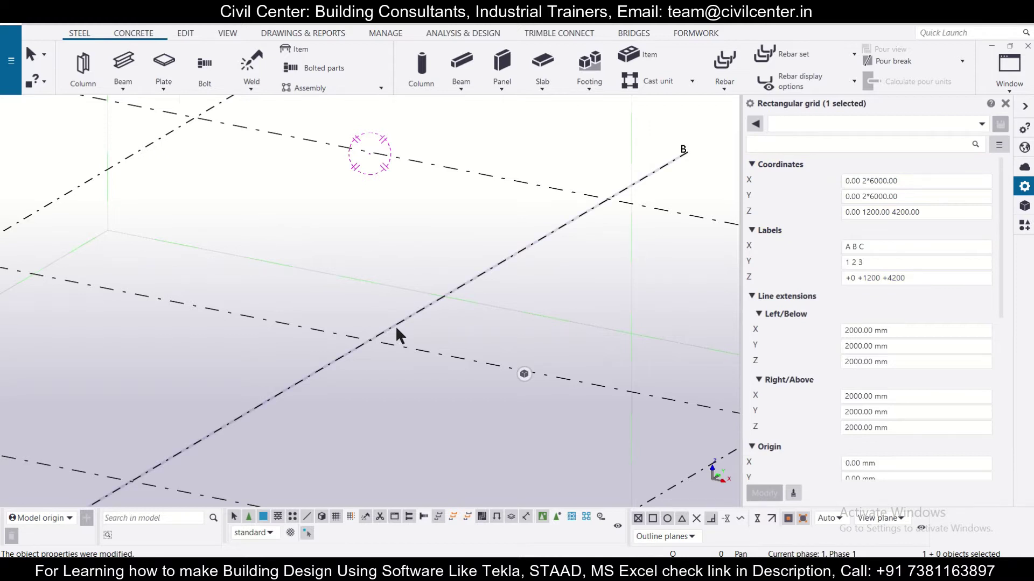
Place a concrete pad footing at the intersection of grid lines B and 2, and end the footing command
scroll(395, 325, down, 3)
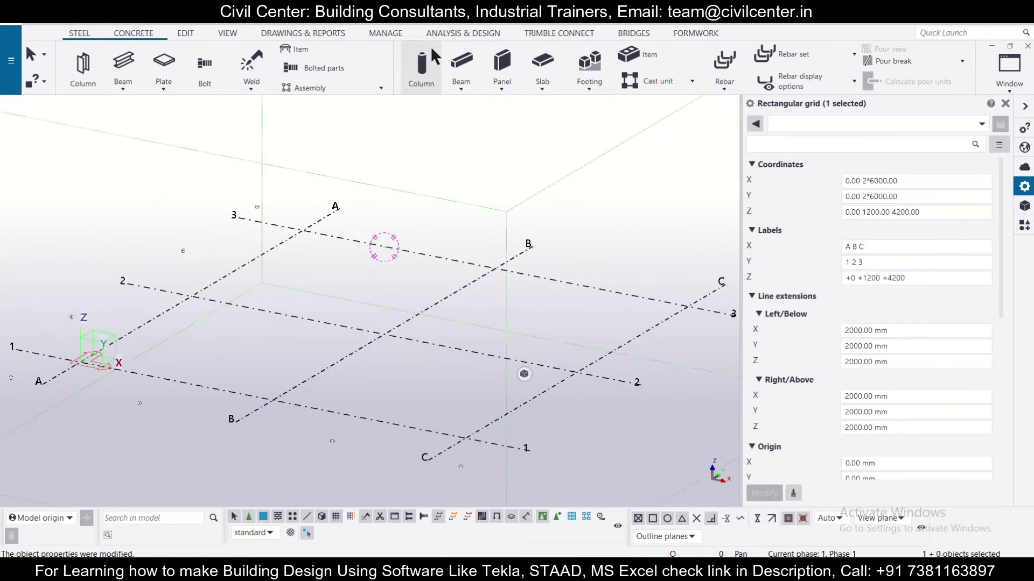
click(124, 33)
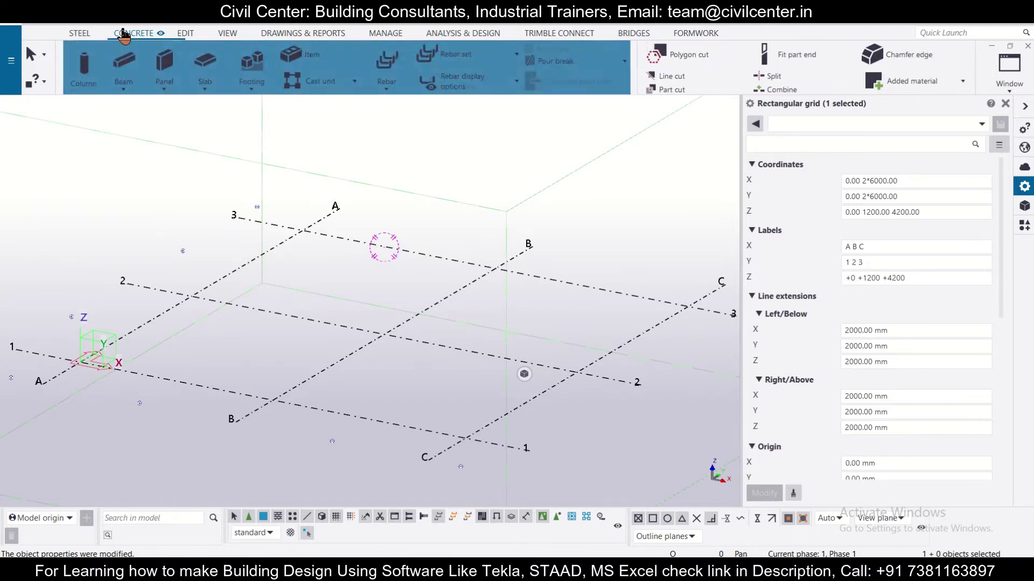
click(250, 79)
click(280, 106)
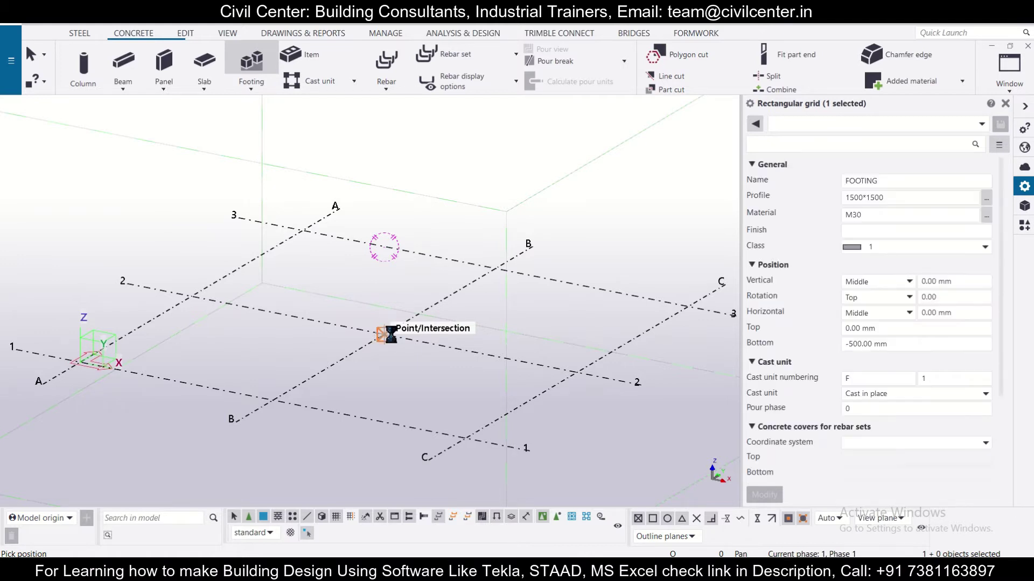
click(383, 333)
scroll(401, 370, up, 6)
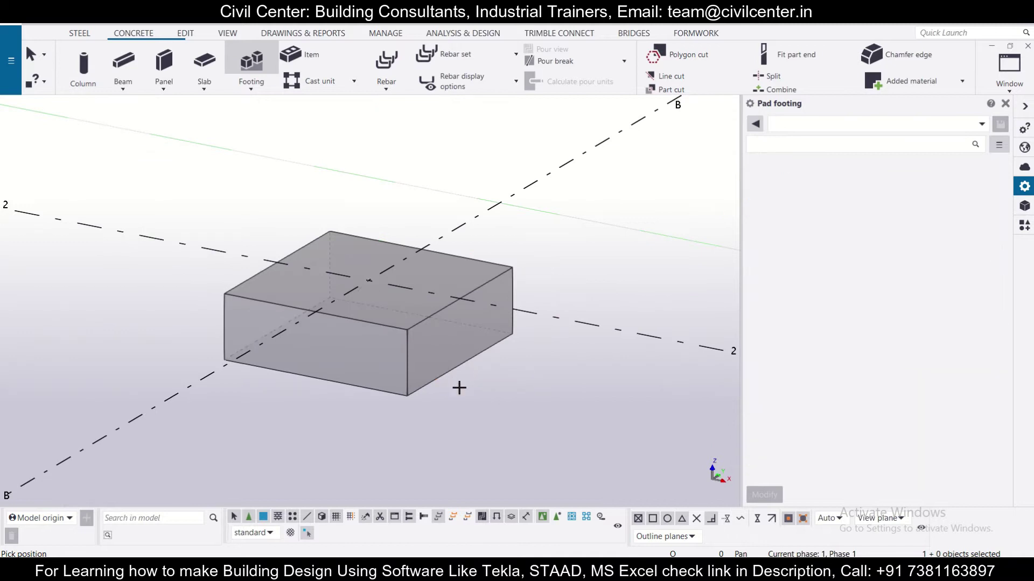
key(Escape)
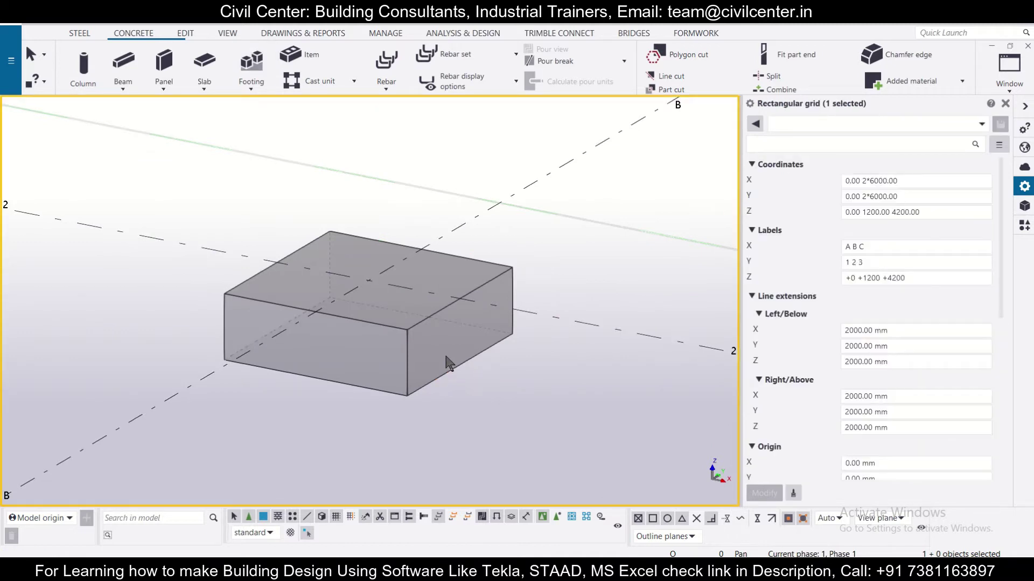
key(Escape)
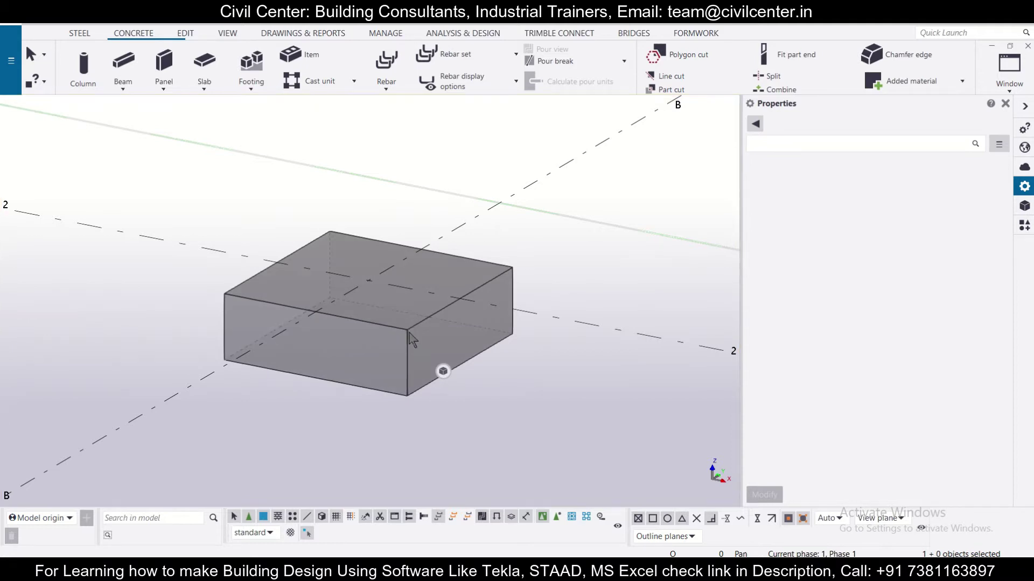
Select the pad footing at B-2 and set its profile to 1000*1000
click(409, 333)
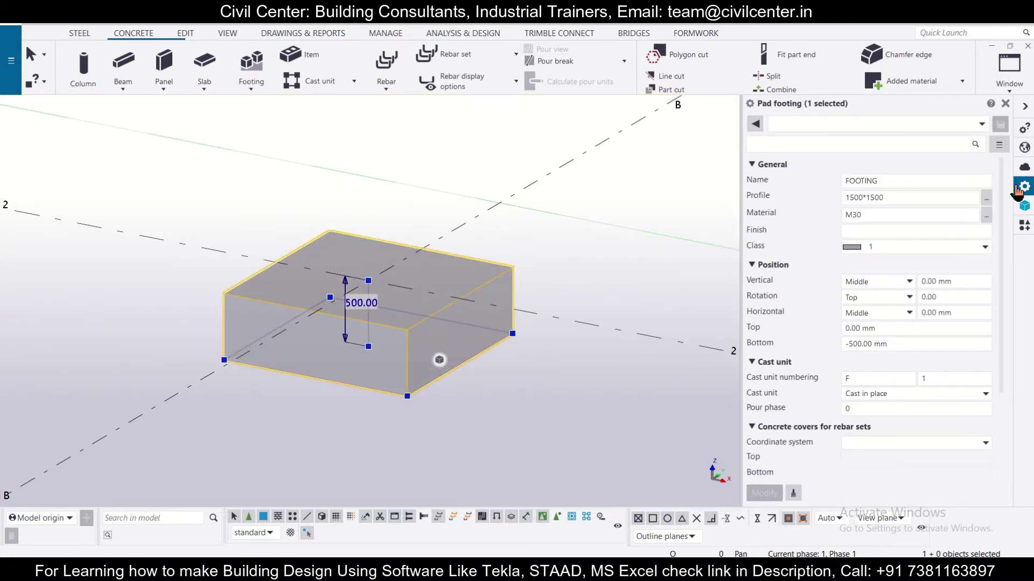
click(863, 198)
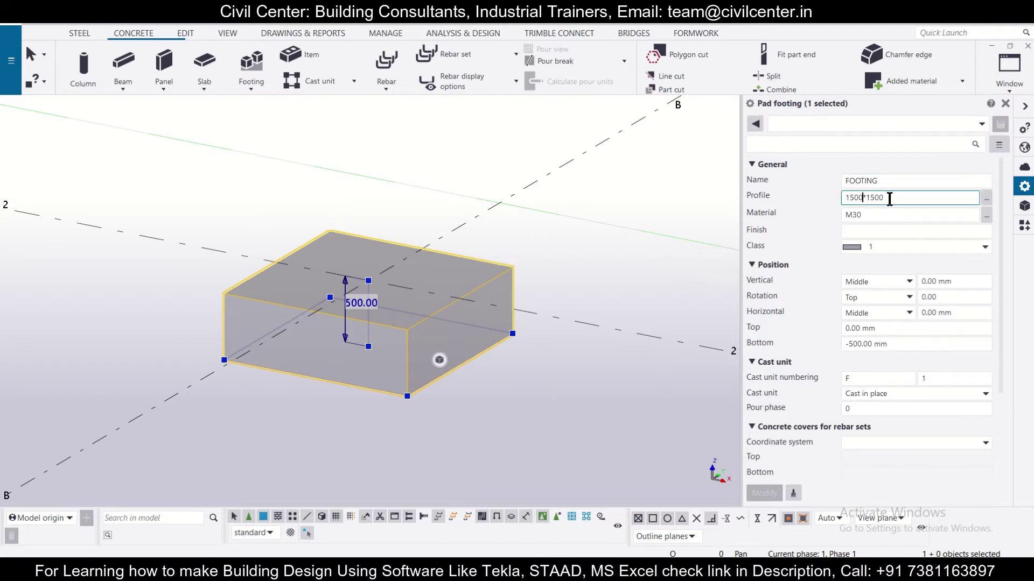
key(shift+Left)
key(shift+Left)
key(shift+Left)
key(shift+Left)
text(1000)
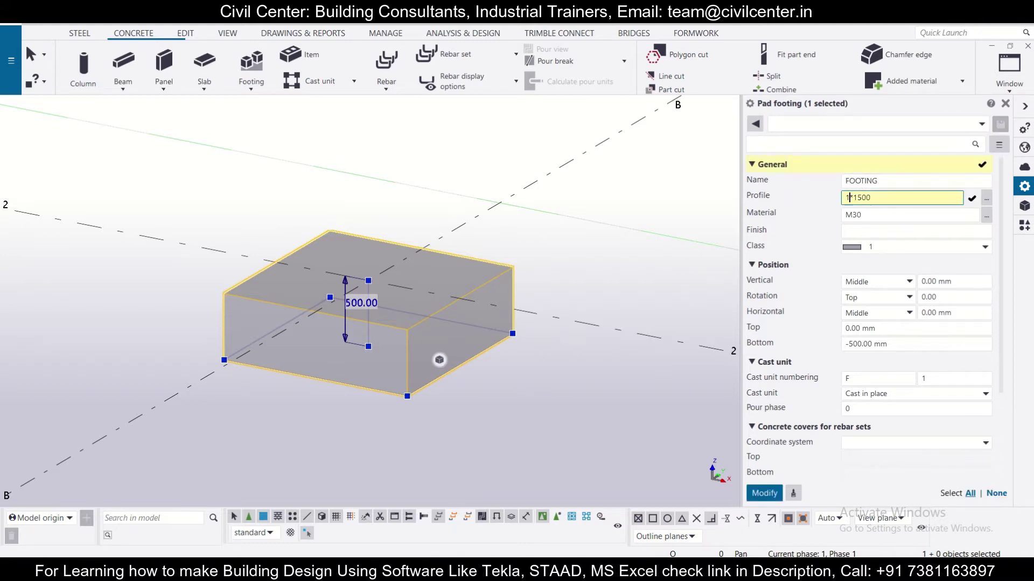
key(End)
key(shift+Left)
key(shift+Left)
key(shift+Left)
key(Delete)
text(000)
Choose concrete grade M20 as the pad footing's material
click(986, 216)
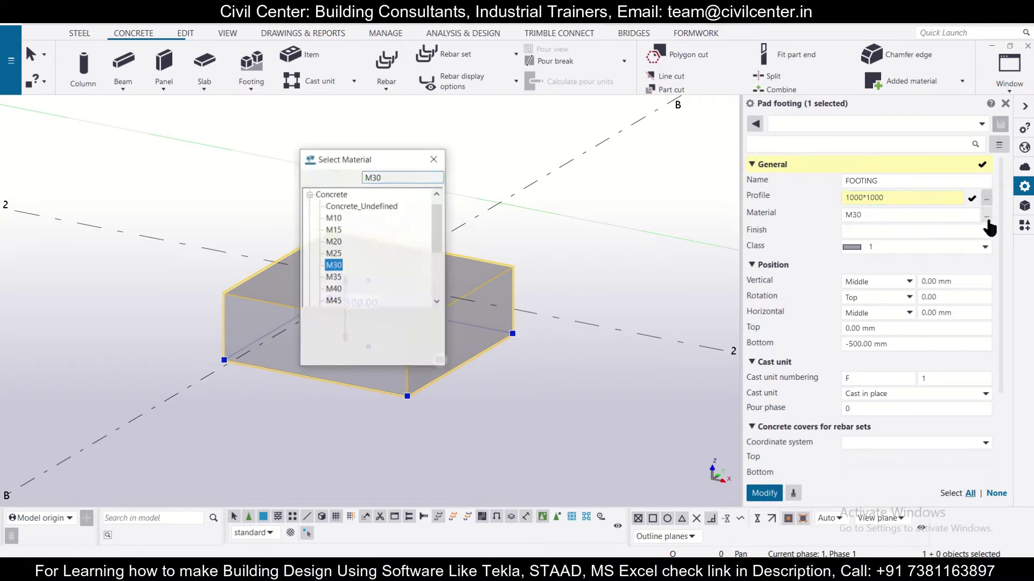
click(334, 241)
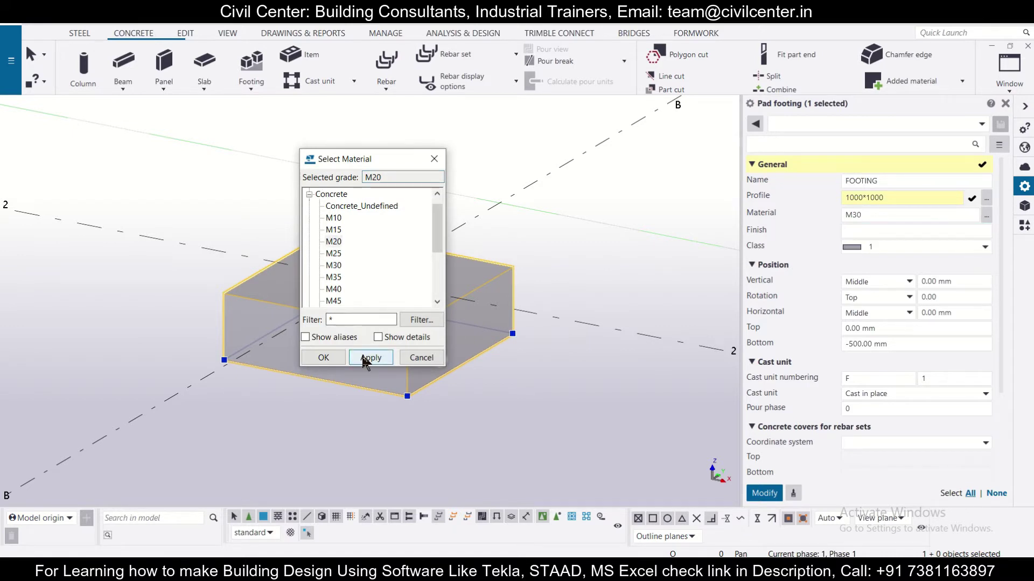
click(323, 358)
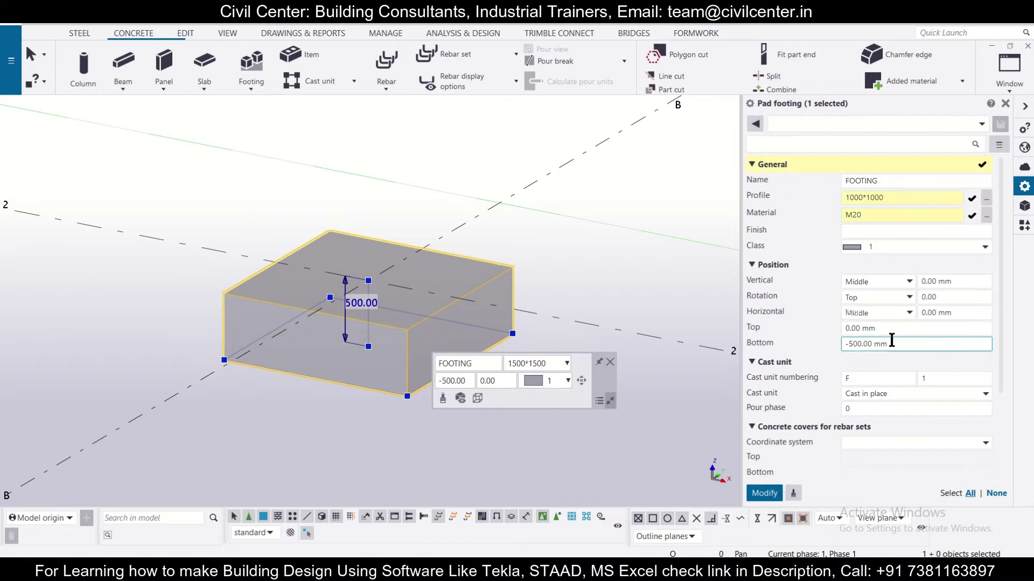
Set the footing's bottom level to 0 and its top level to 300 mm, and apply all its property changes
drag(888, 345, 707, 322)
text(0)
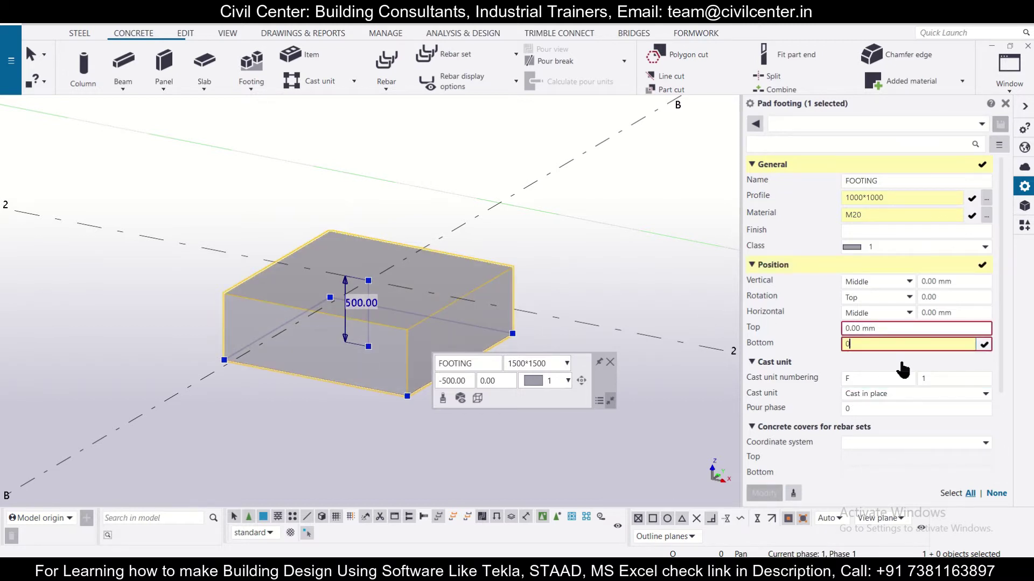
drag(884, 329, 787, 312)
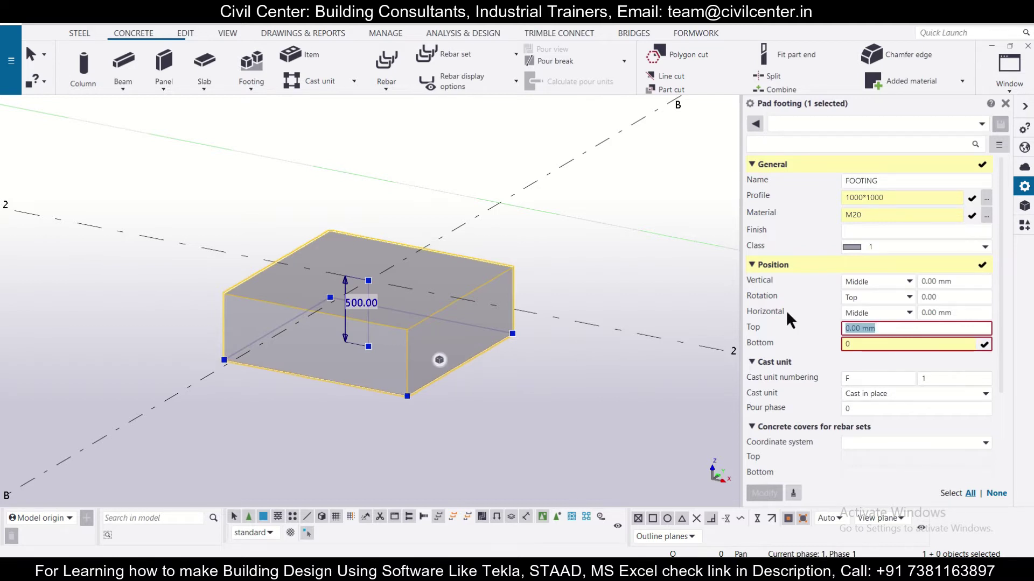
text(300)
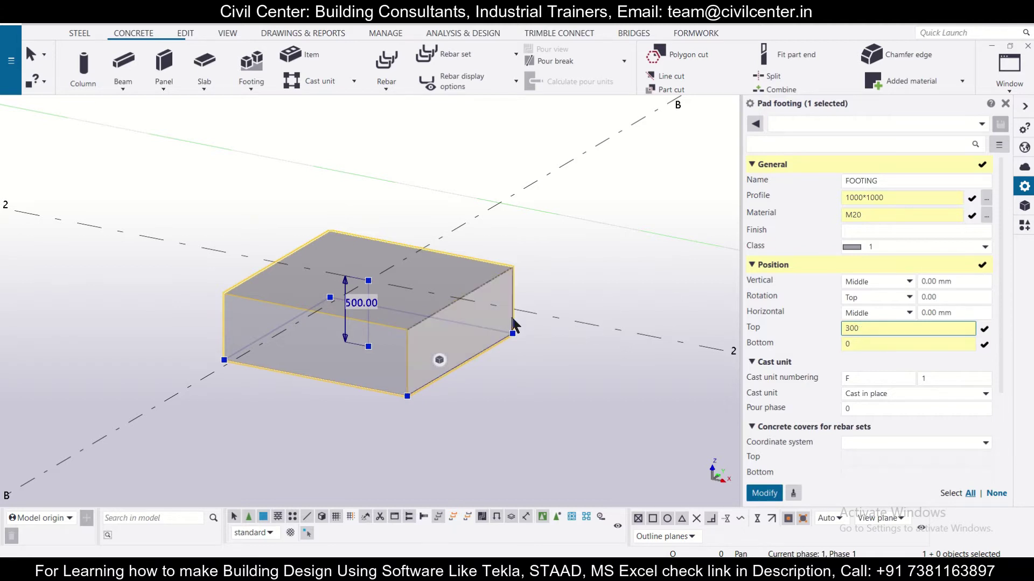
click(770, 491)
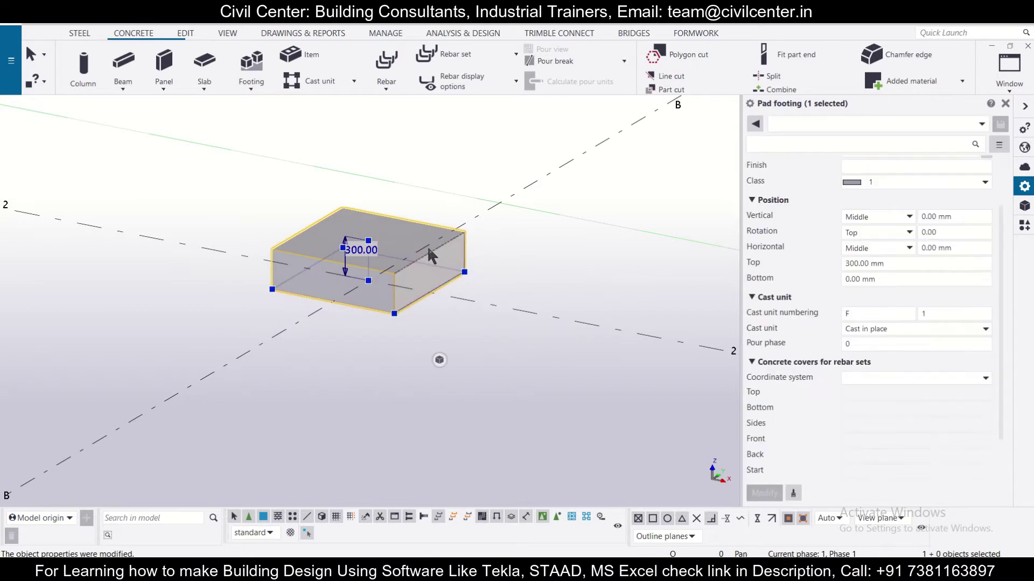
scroll(431, 237, up, 3)
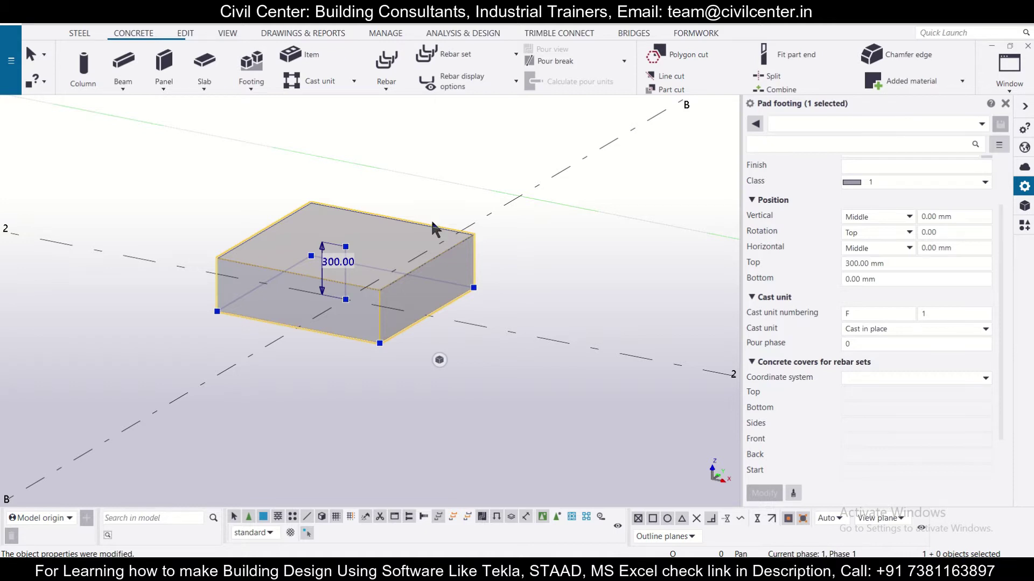
scroll(377, 216, down, 4)
middle_drag(497, 236, 525, 344)
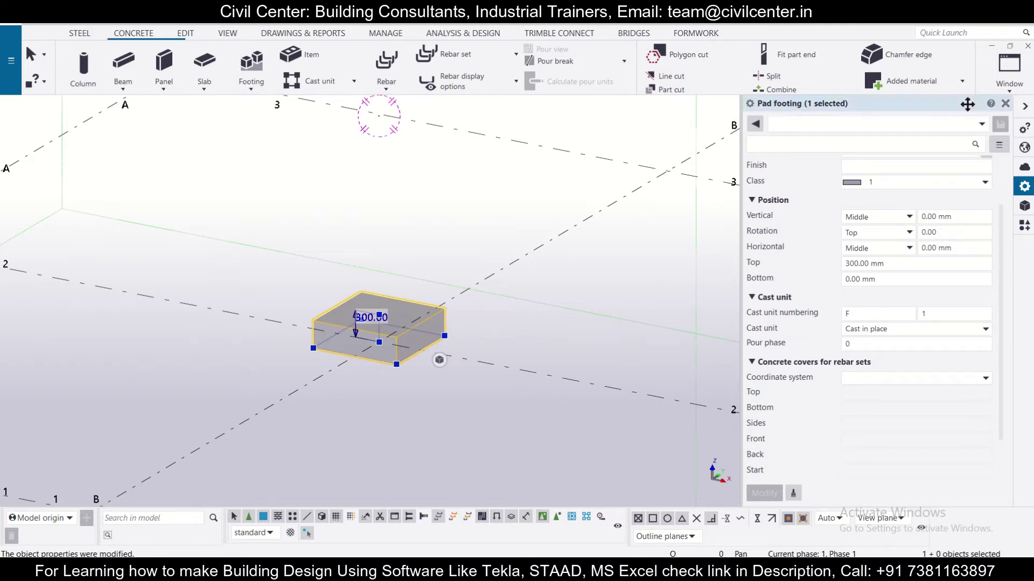
click(1008, 68)
click(987, 163)
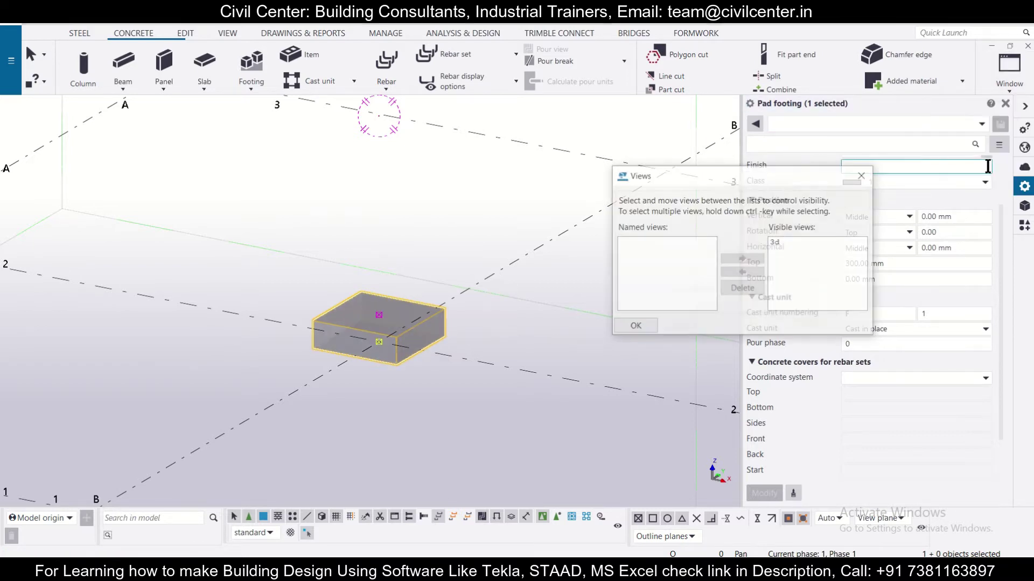
scroll(419, 288, down, 5)
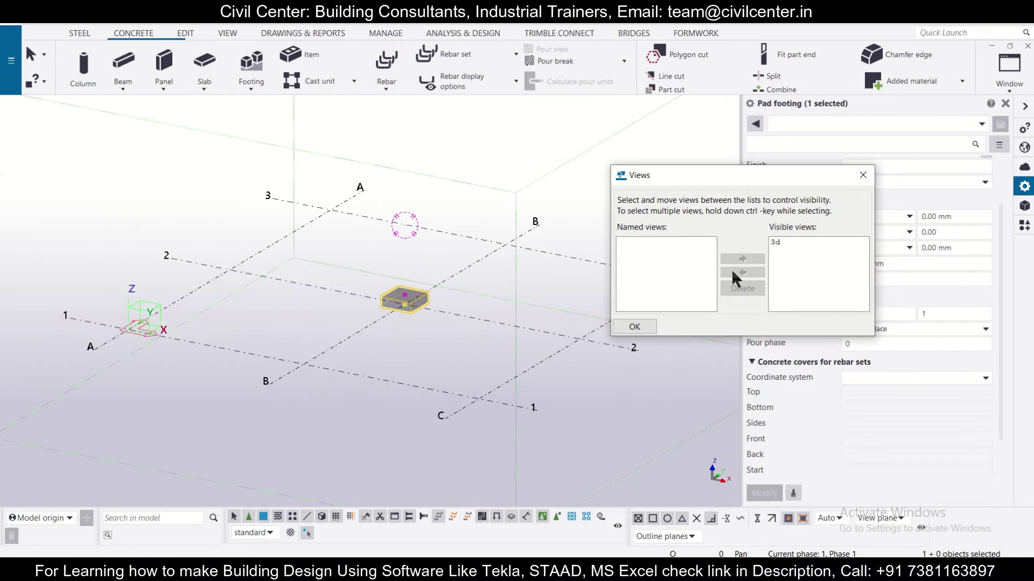
click(861, 176)
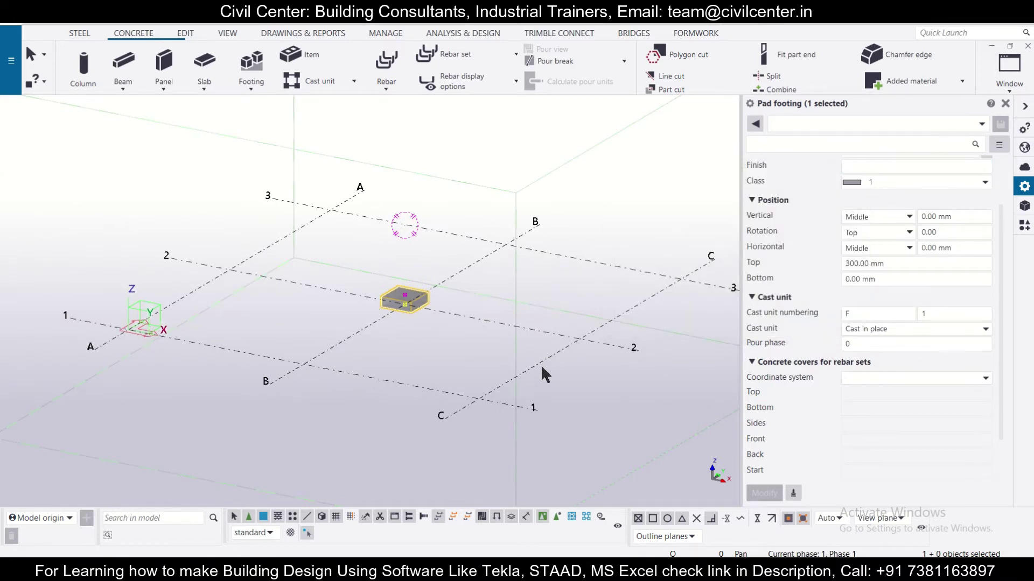
Create views along all grid lines of the rectangular grid using the standard plan and elevation settings
scroll(550, 328, up, 5)
click(551, 332)
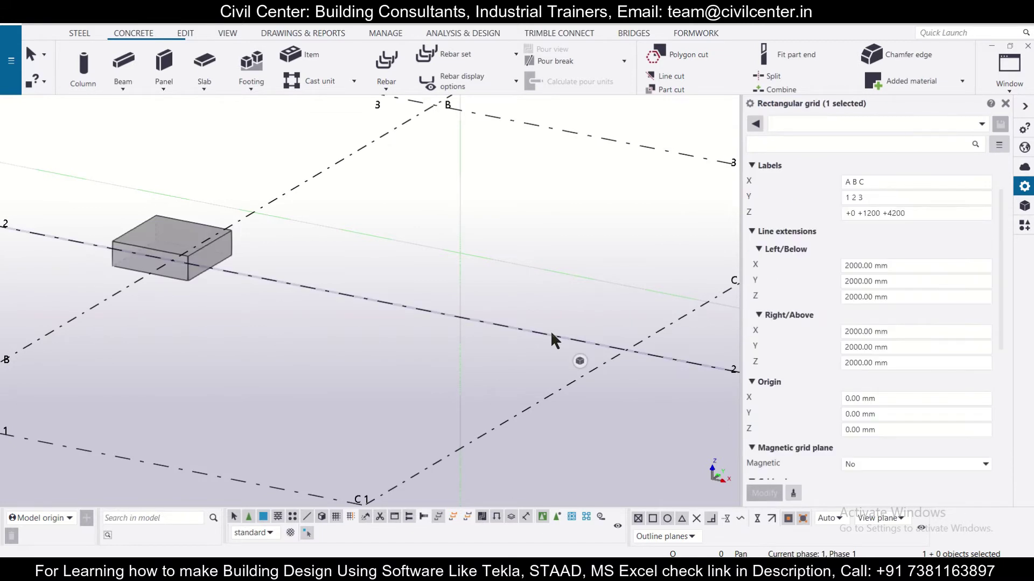
right_click(550, 330)
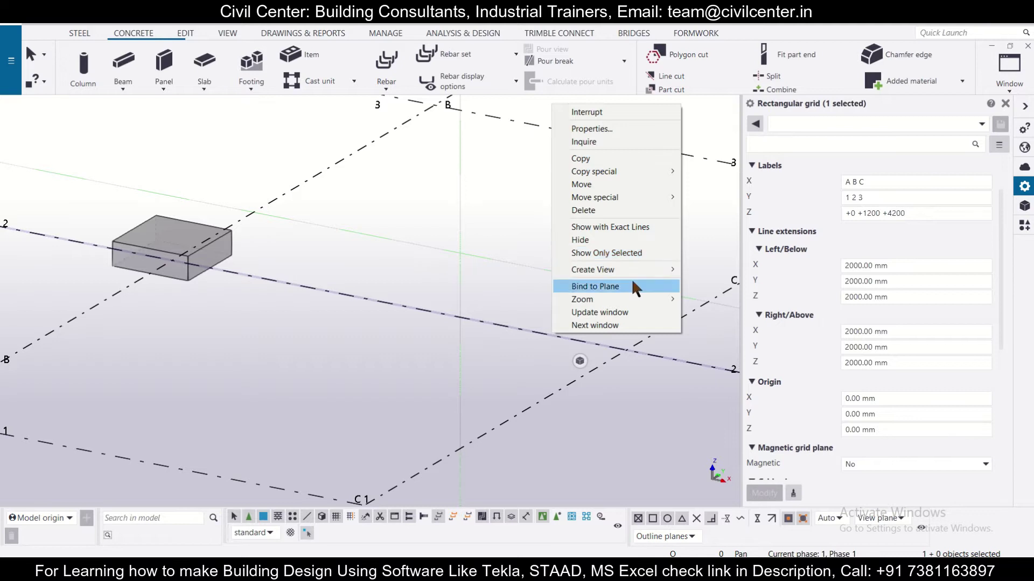
mouse_move(647, 269)
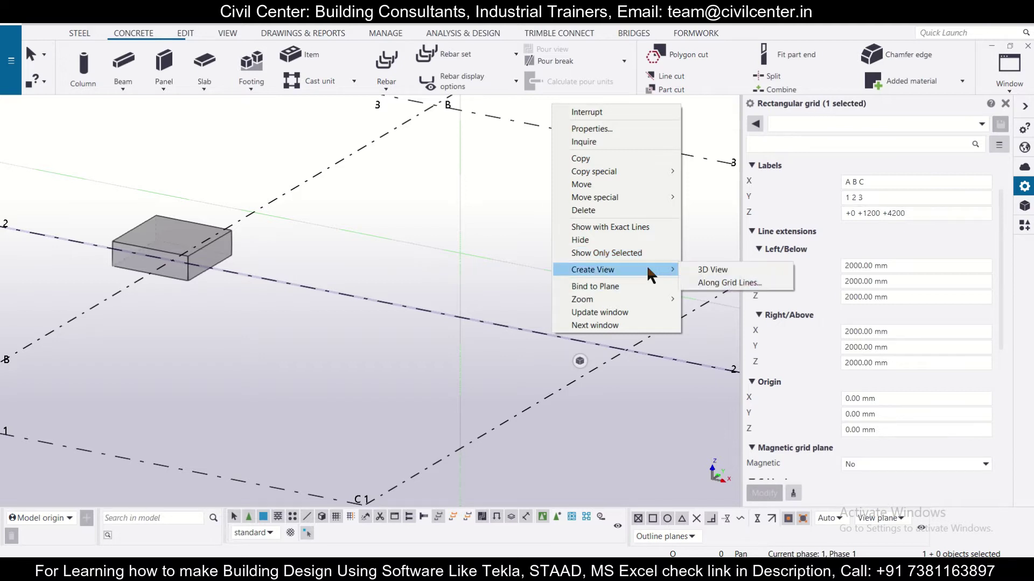
click(704, 284)
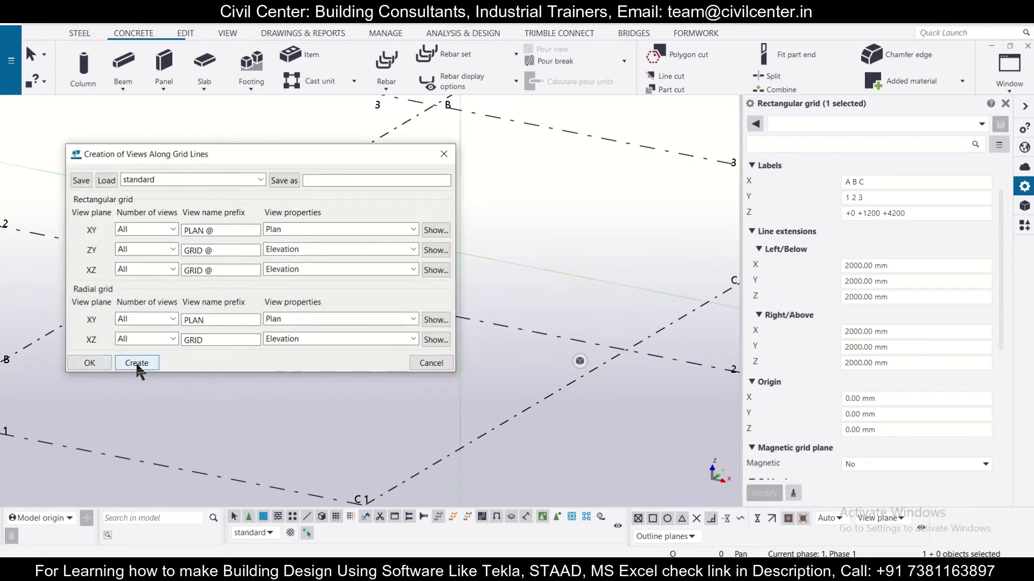
click(138, 364)
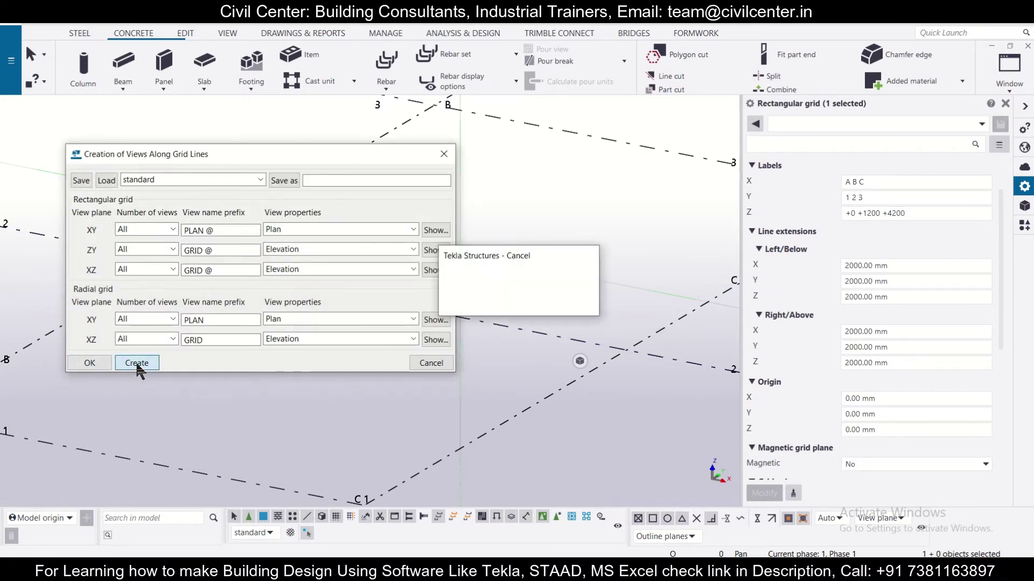
click(100, 364)
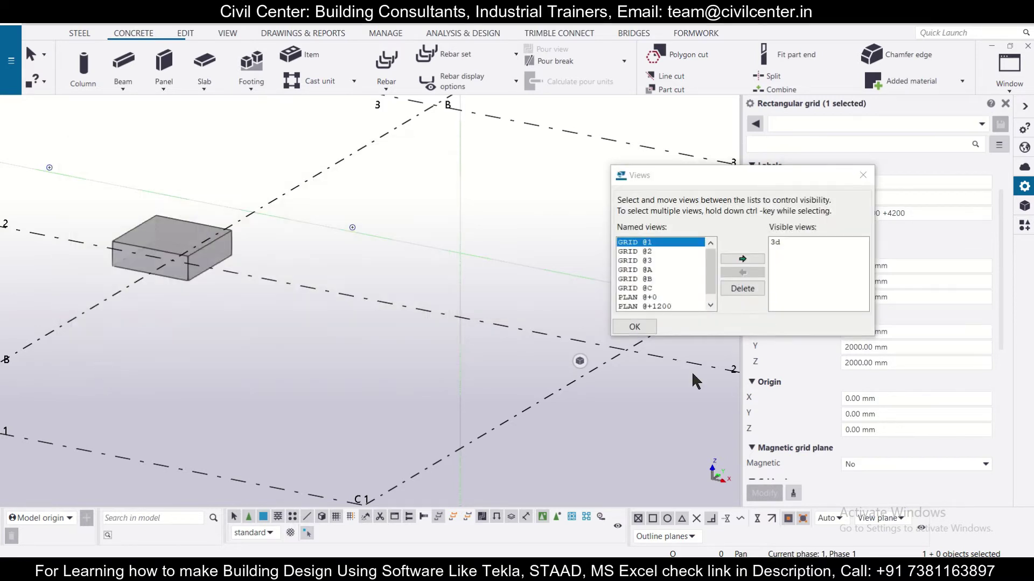
Make the GRID @2 and PLAN @+0 views visible and tile them vertically alongside the 3D view
scroll(476, 395, down, 3)
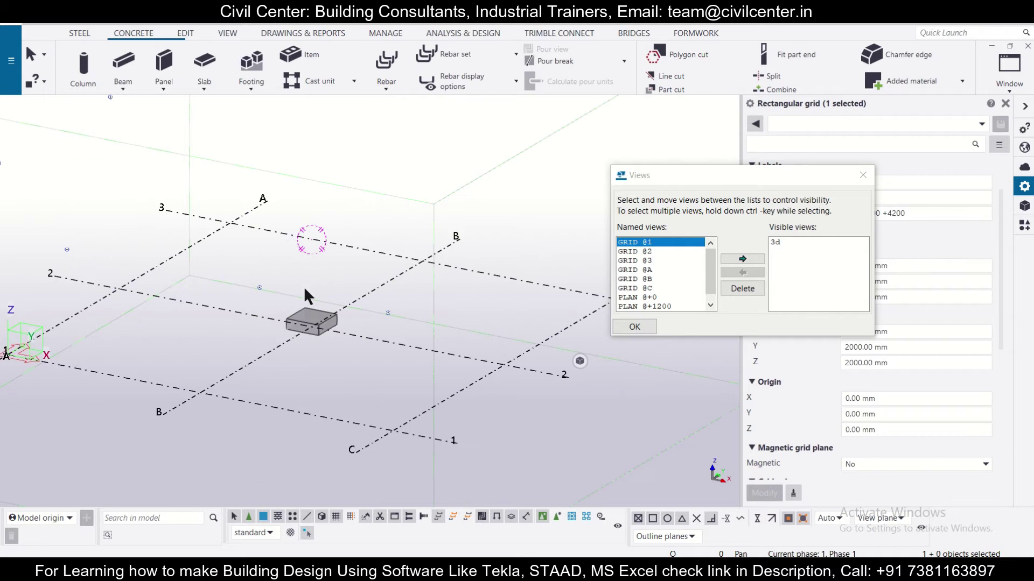
click(644, 252)
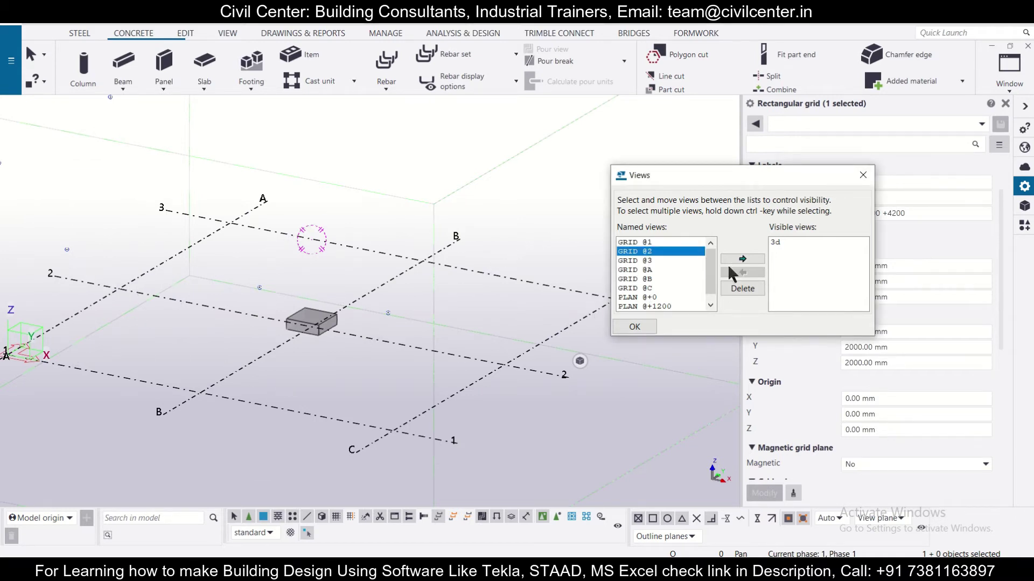
click(748, 259)
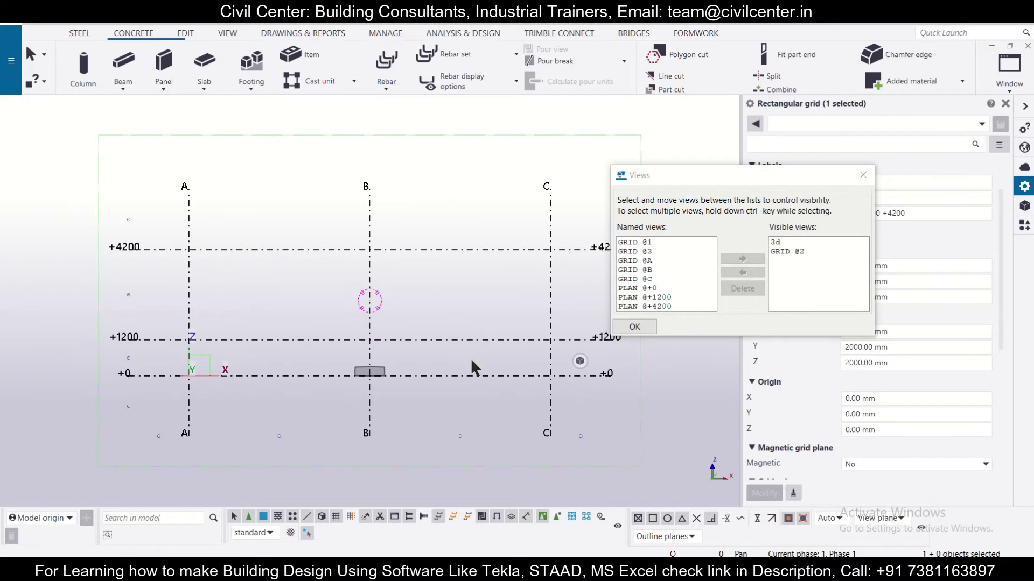
scroll(408, 364, up, 3)
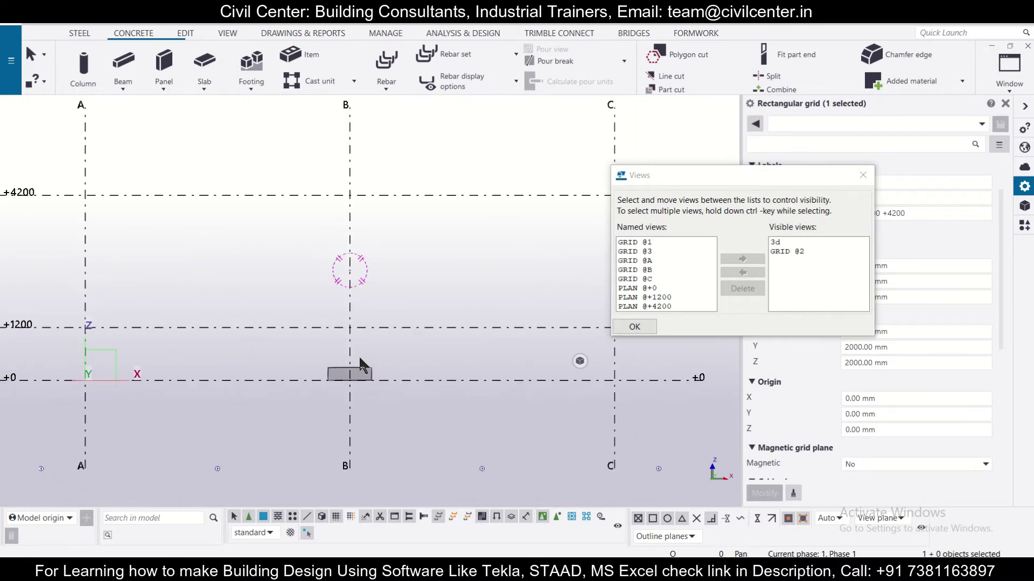
click(649, 287)
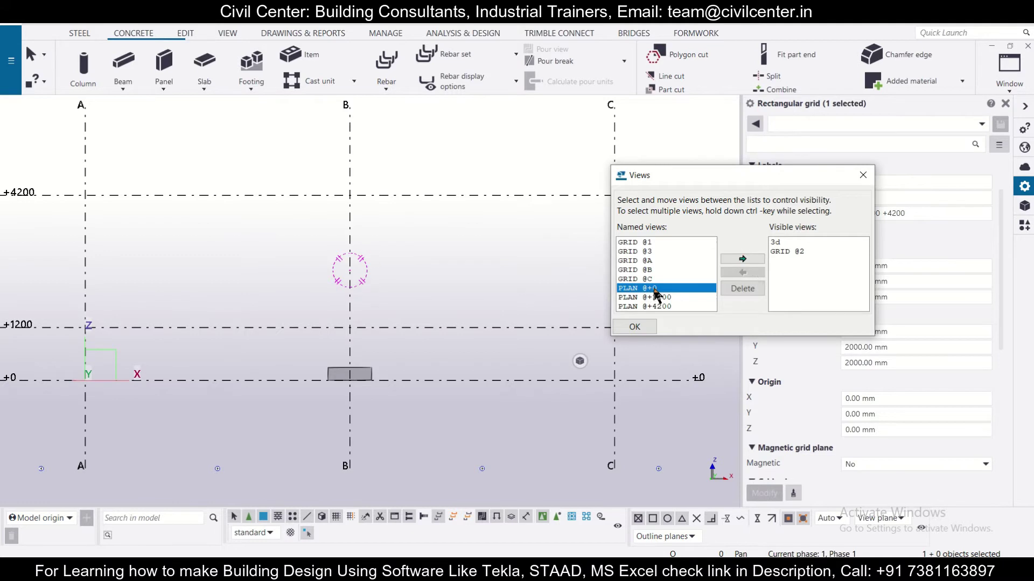
click(748, 259)
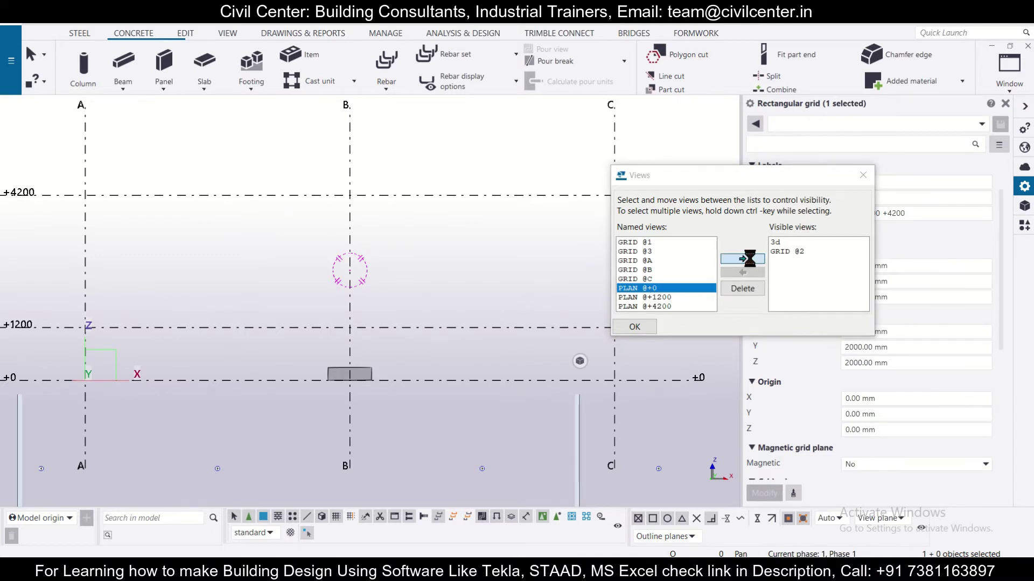
scroll(375, 272, up, 2)
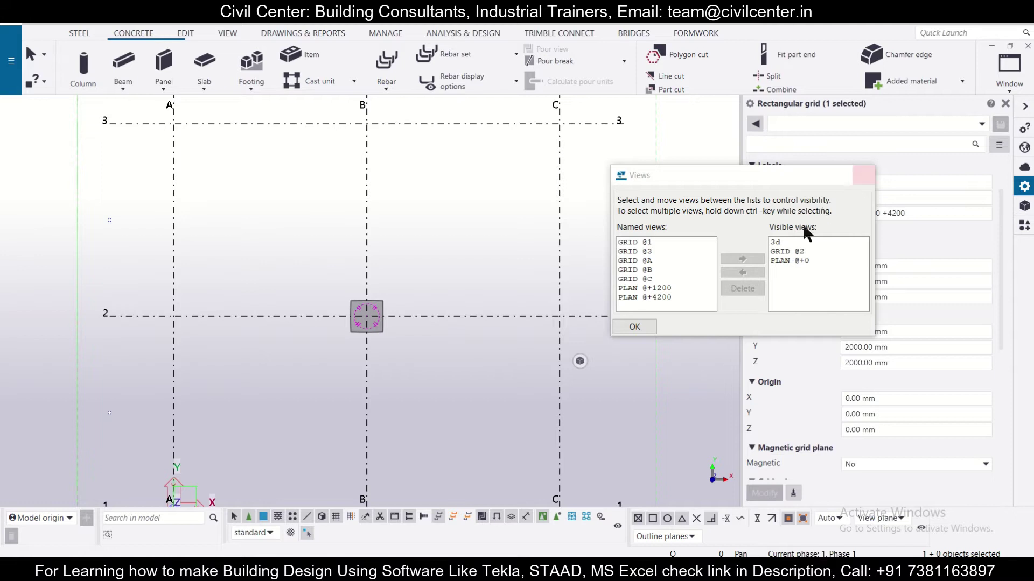
click(863, 175)
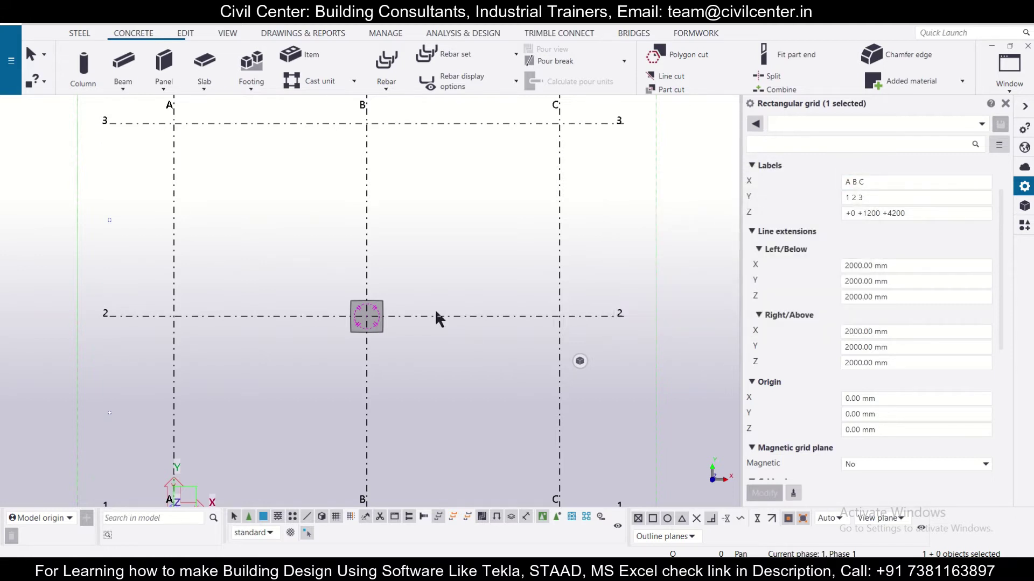
scroll(434, 309, down, 1)
click(1009, 70)
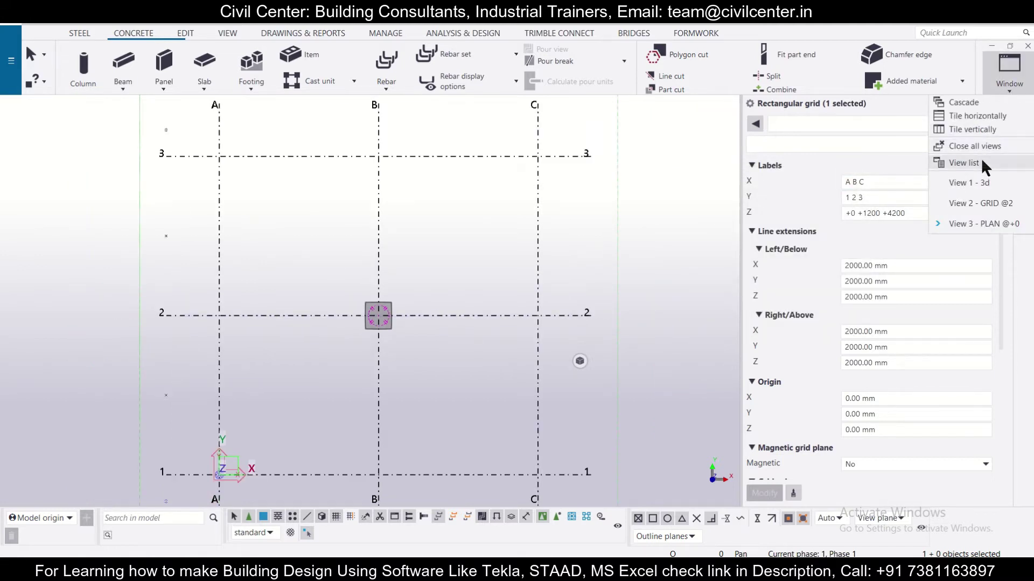
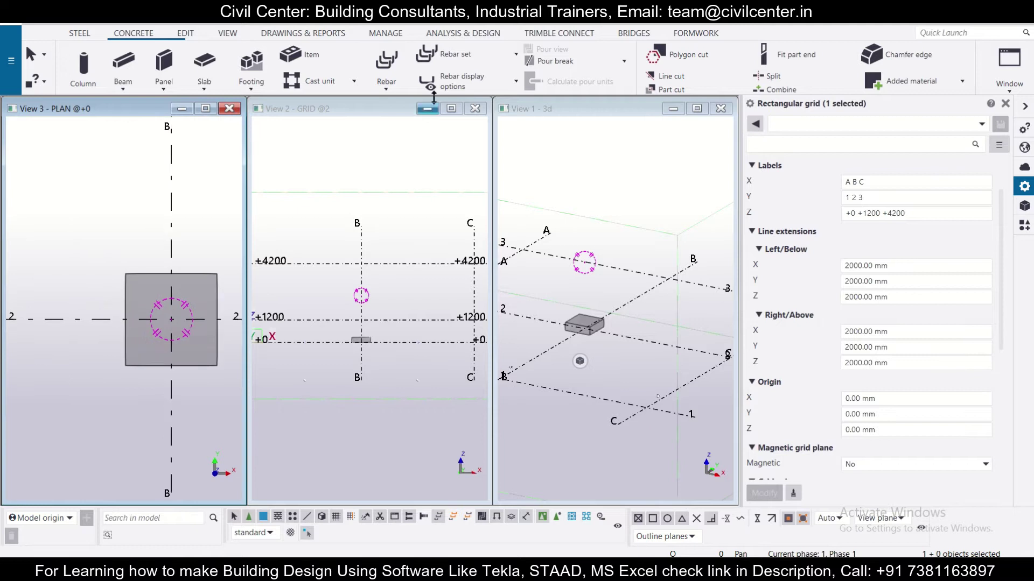
Start a concrete column and set its bottom level to 300 mm and its top level to 4200 mm
click(89, 56)
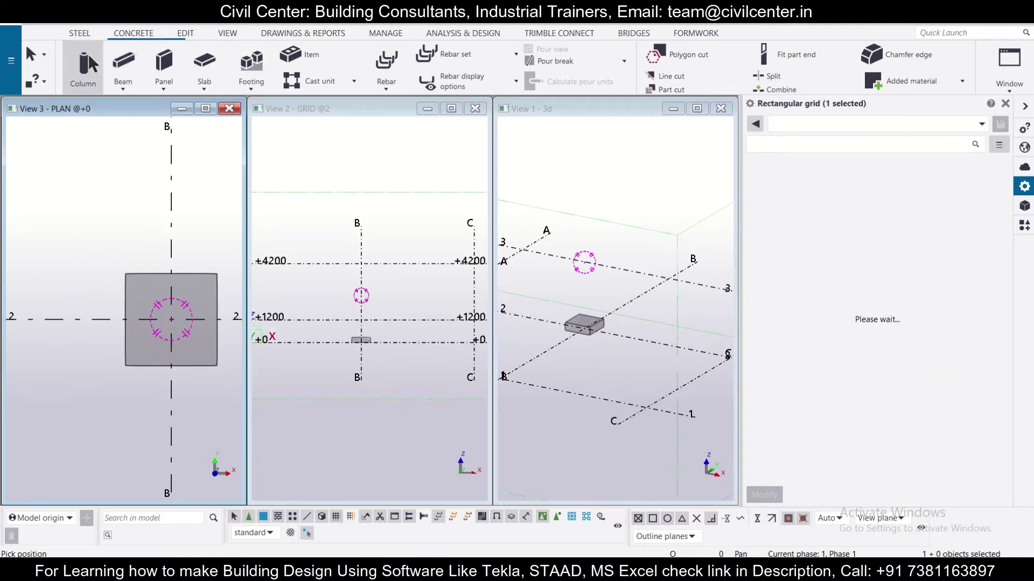
click(924, 232)
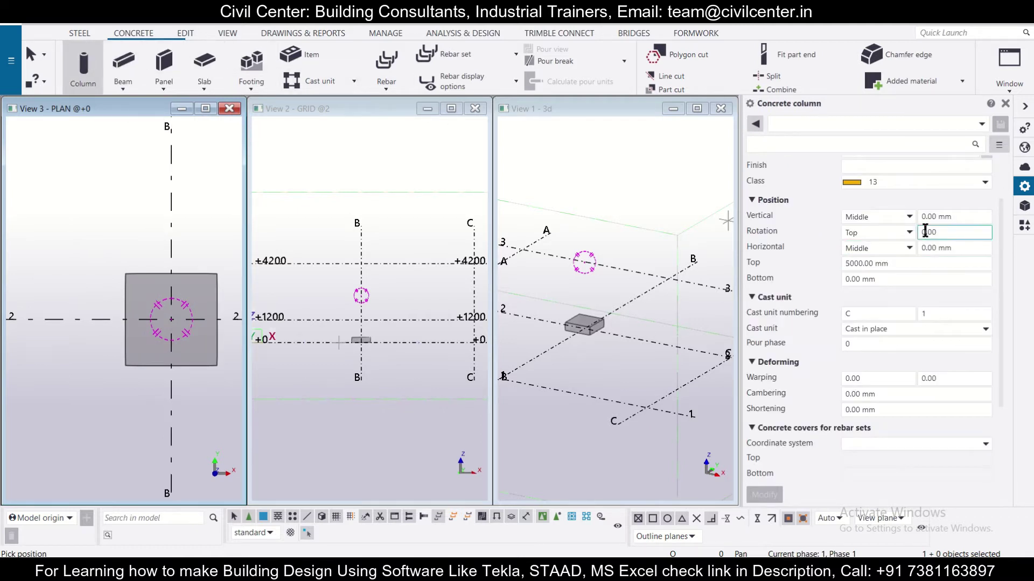
click(899, 265)
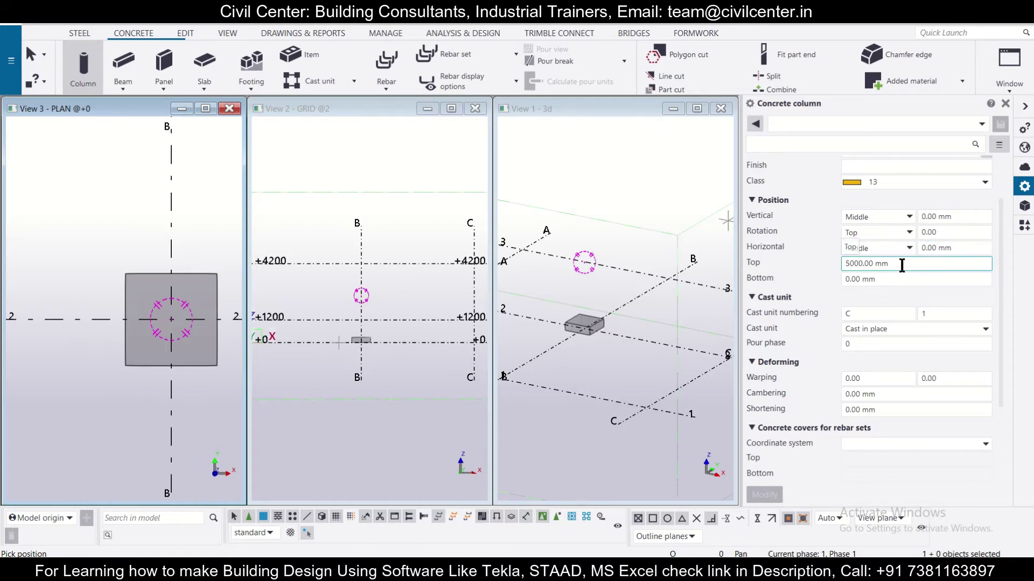
key(Tab)
text(3)
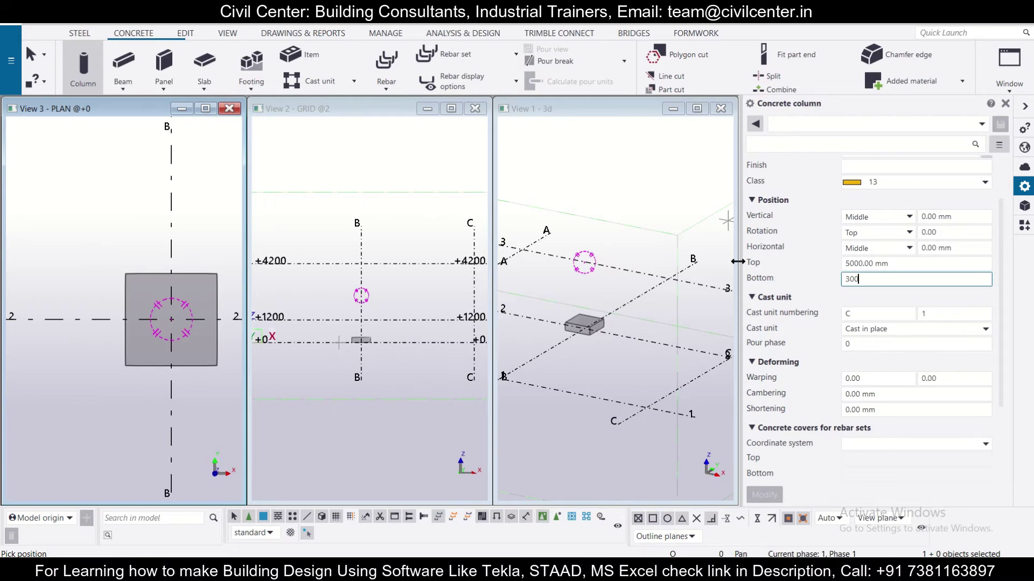
click(896, 264)
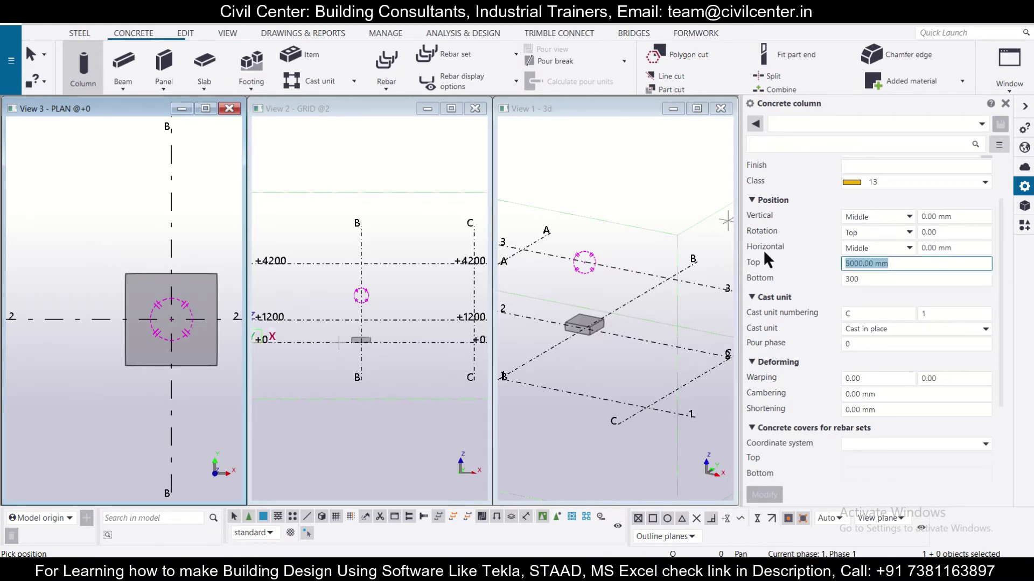
text(4200)
Set the concrete column's profile to 250*250
scroll(945, 380, down, 2)
scroll(946, 380, up, 3)
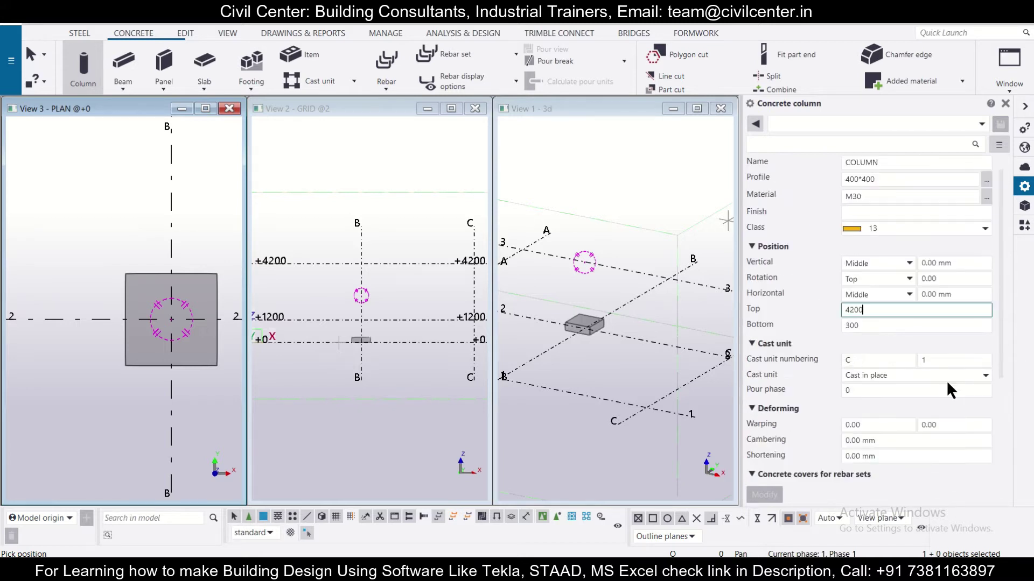
click(854, 197)
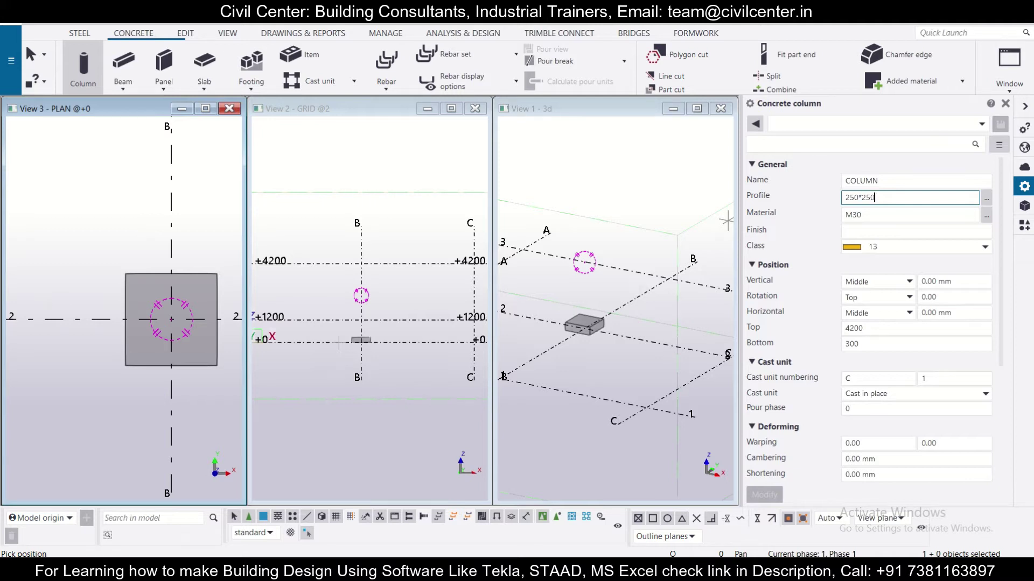
Try placing the full-height column at grid B-2 in the plan view without expanding the view depth, and undo the placement
click(171, 319)
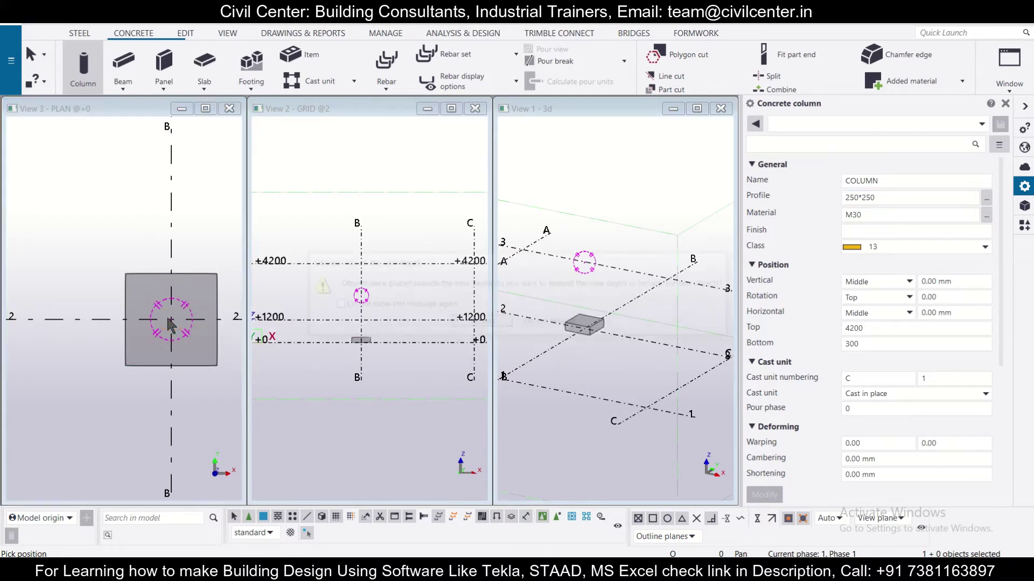
click(576, 321)
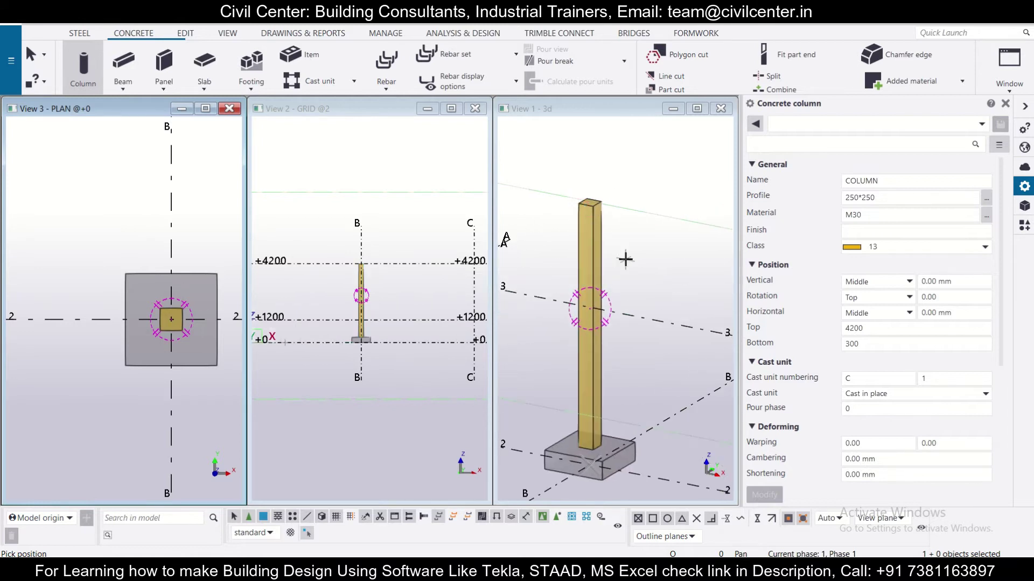
scroll(623, 260, up, 4)
scroll(625, 262, down, 3)
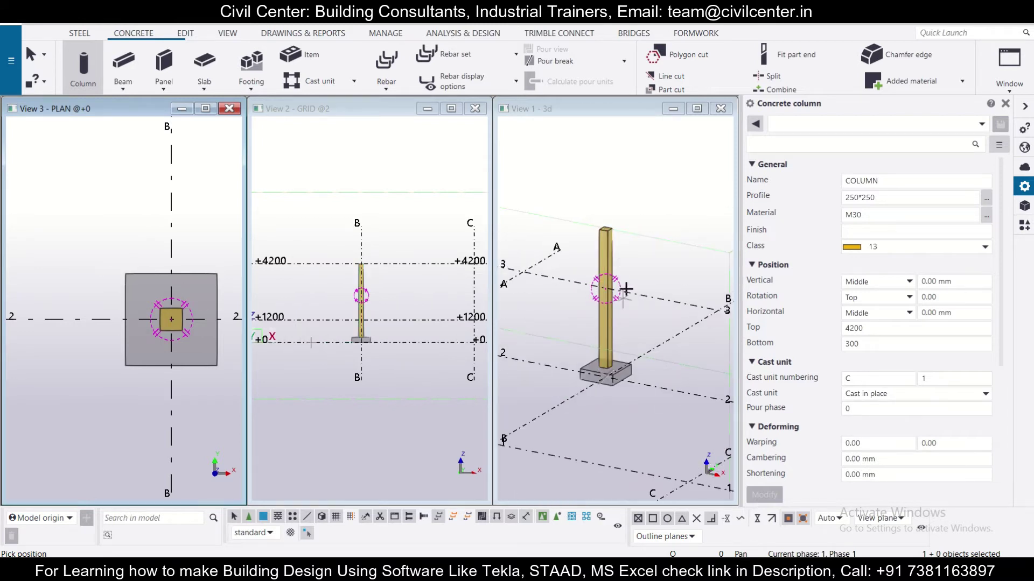
scroll(608, 355, up, 3)
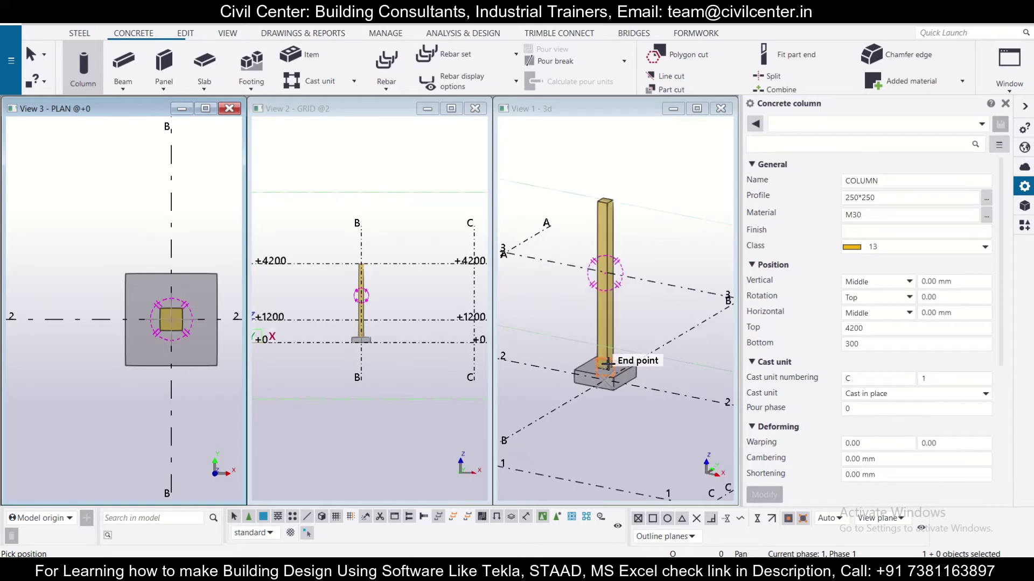
scroll(641, 291, up, 2)
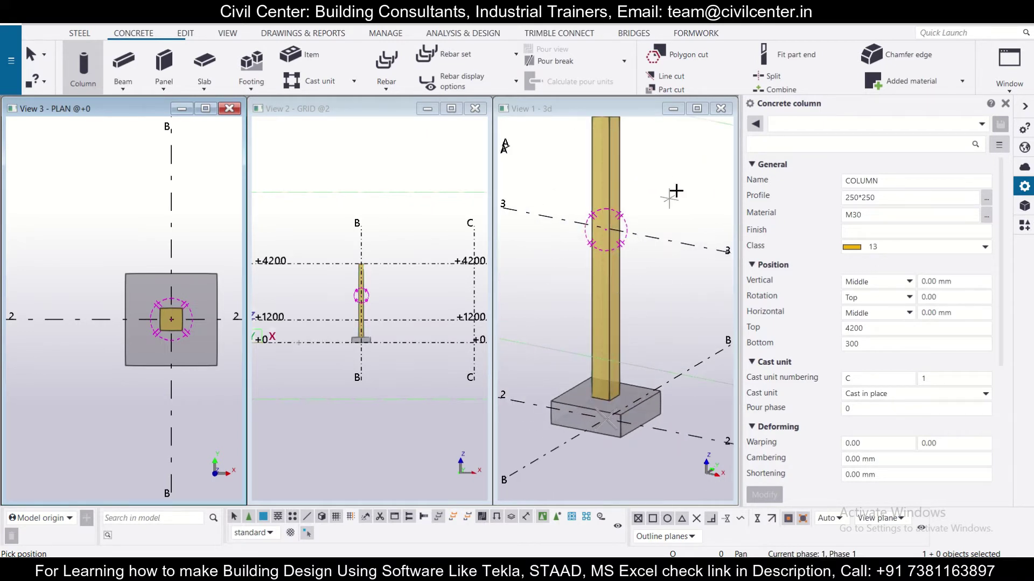
scroll(673, 193, down, 2)
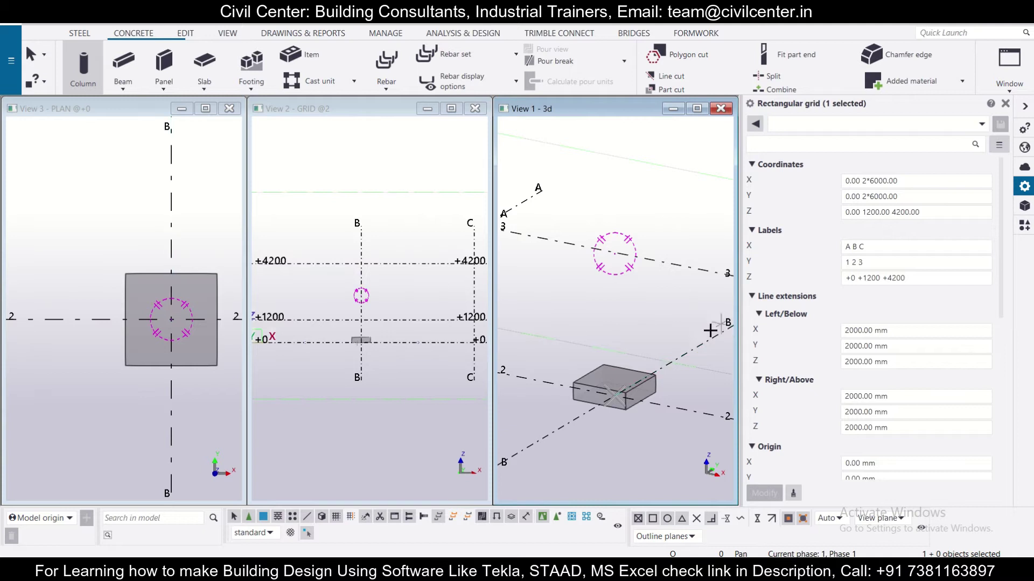
Place a concrete column with its top level at 1200 mm at grid B-2, without expanding the view depth
click(83, 67)
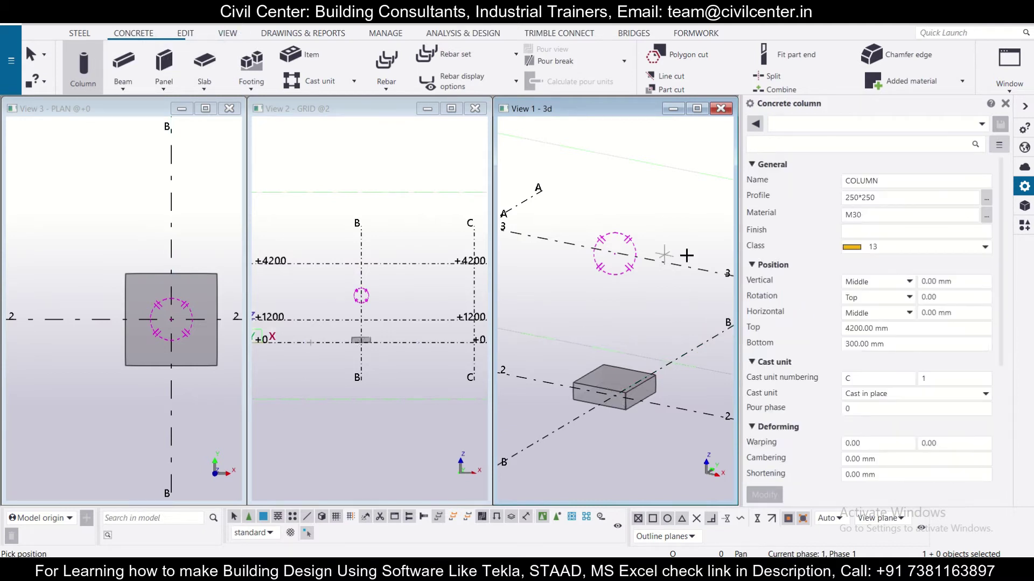
click(866, 329)
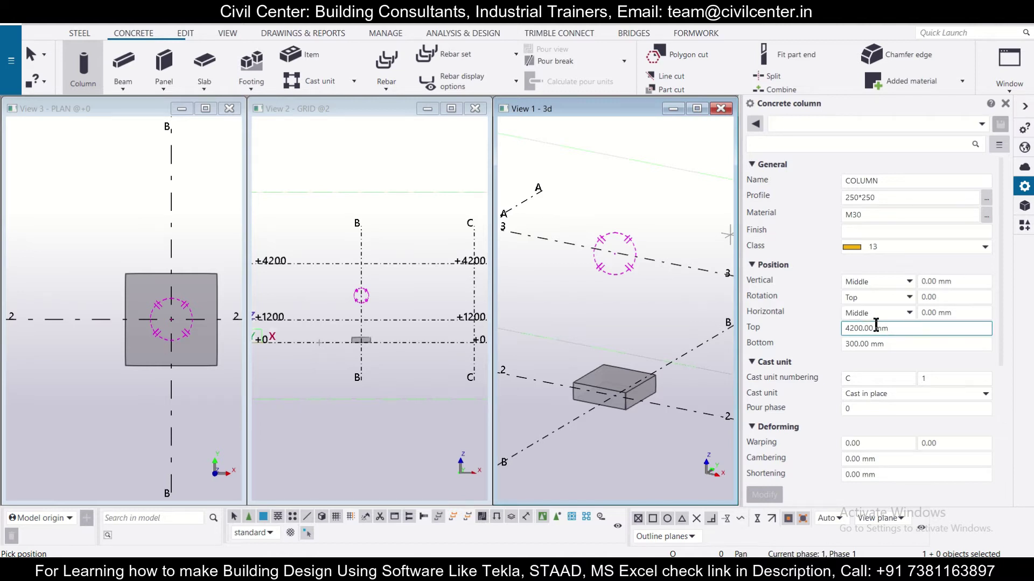
text(1200)
click(172, 327)
click(170, 321)
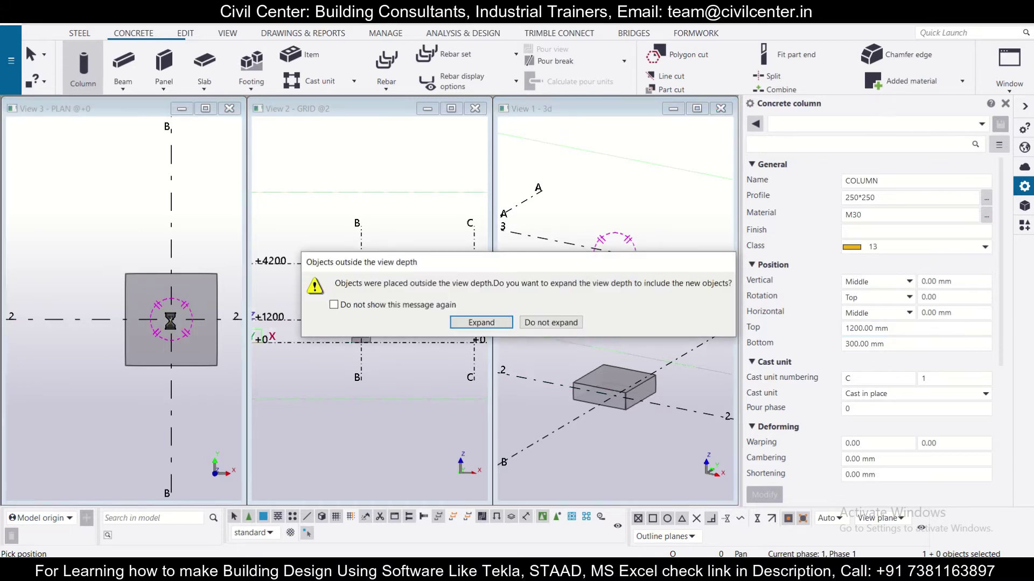
click(547, 322)
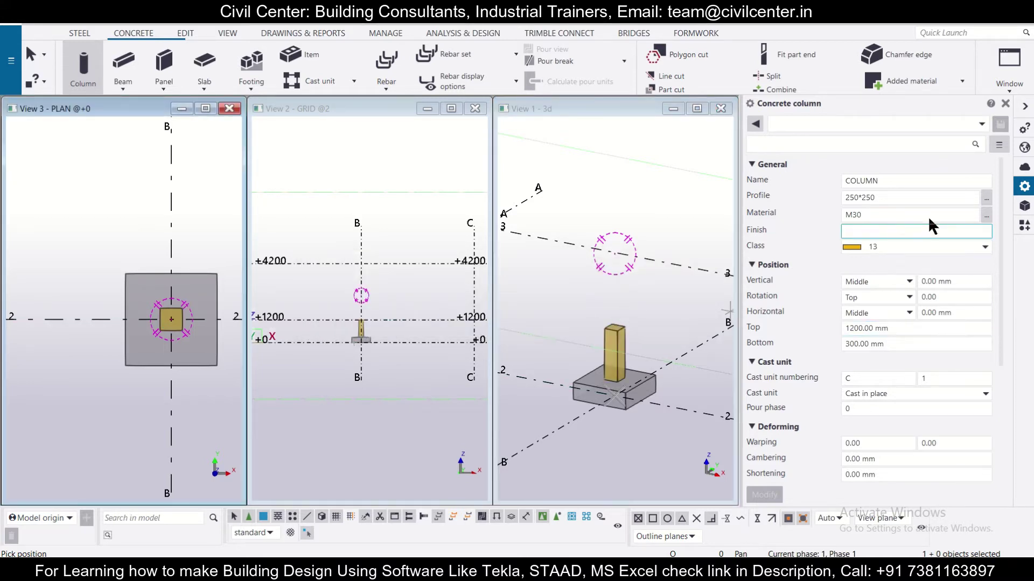
Set the next concrete column's bottom level to 1200 mm and its top level to 4200 mm
triple_click(888, 343)
text(1200)
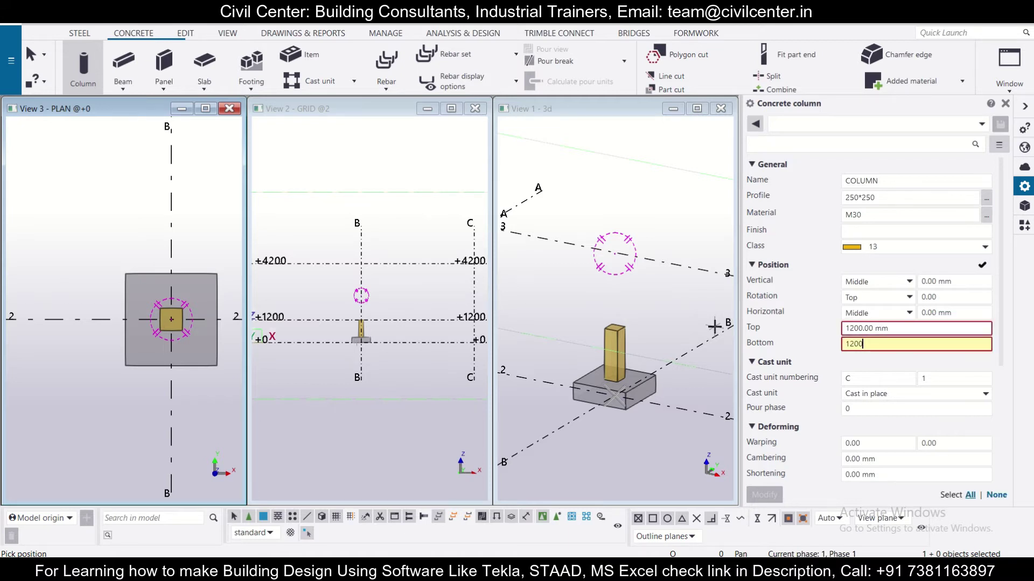
triple_click(895, 330)
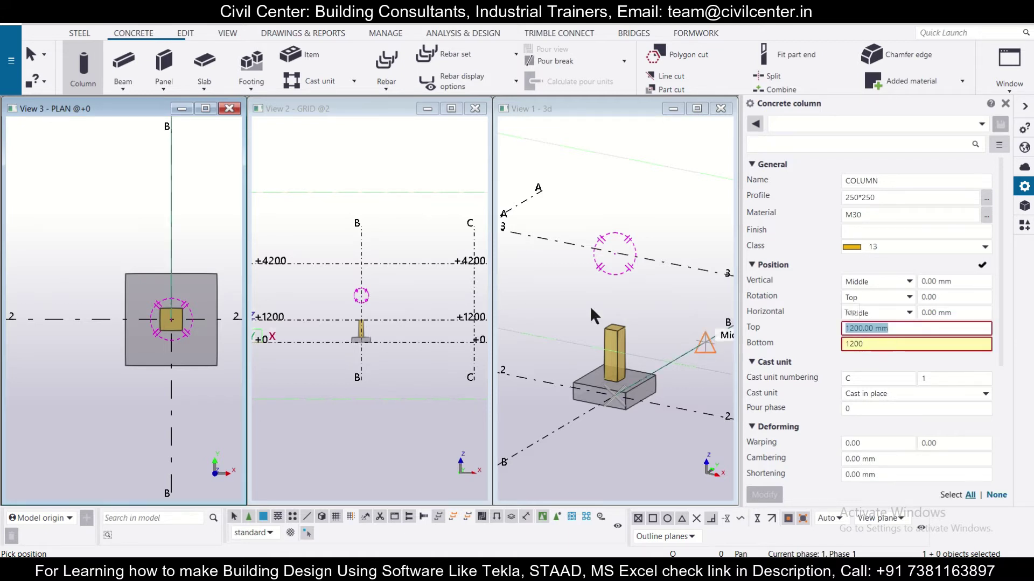
text(4200)
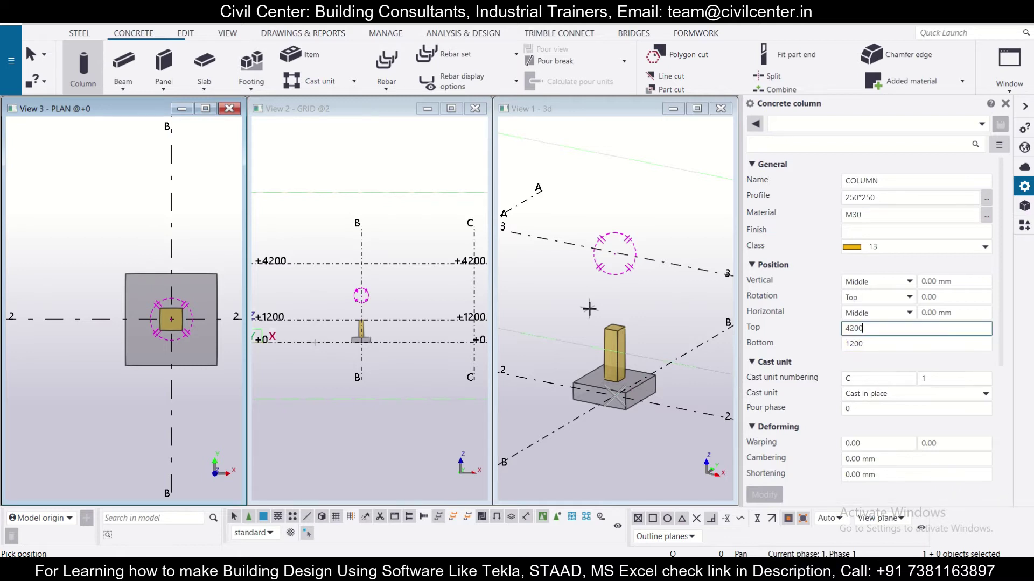
Place the upper column on the top centre of the lower column in the 3D view and end the command
scroll(616, 331, up, 6)
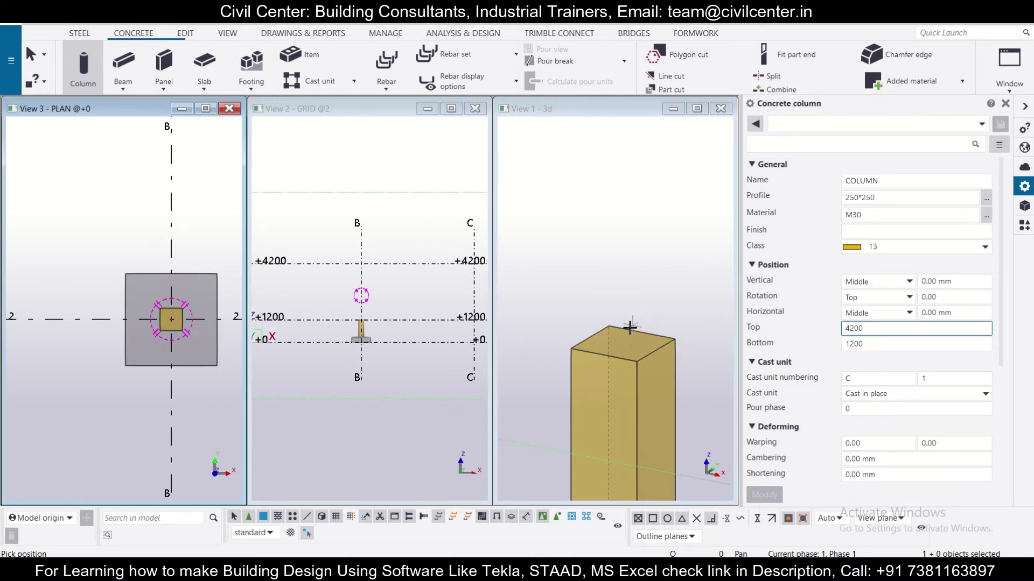
scroll(625, 339, down, 3)
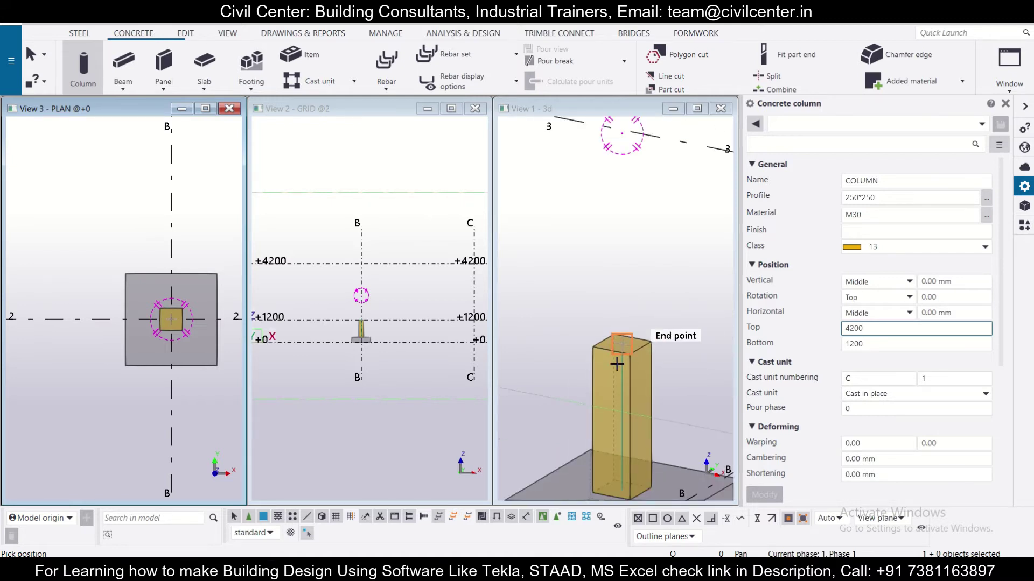
click(616, 364)
scroll(619, 318, down, 4)
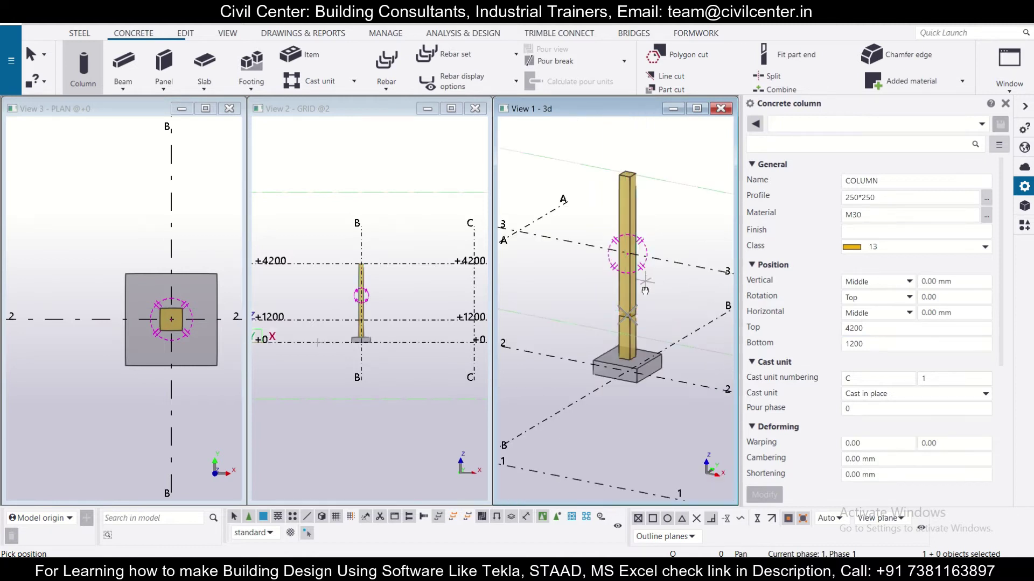
middle_drag(645, 290, 634, 357)
key(Escape)
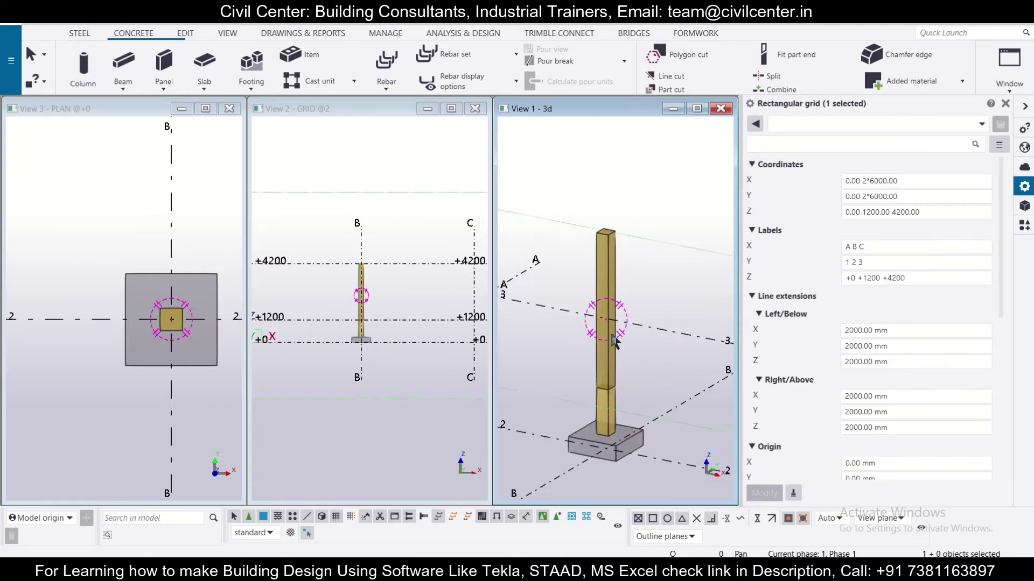
Examine the footing and the two stacked columns in the 3D and grid 2 views
scroll(624, 399, up, 3)
scroll(625, 409, down, 5)
scroll(630, 431, up, 3)
scroll(636, 422, down, 3)
middle_drag(638, 421, 646, 355)
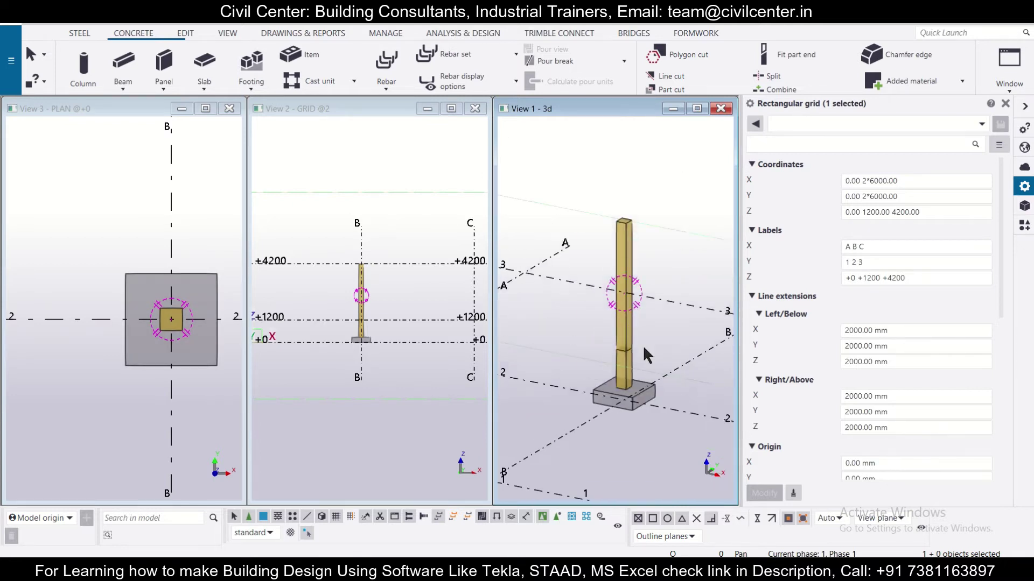
scroll(646, 345, up, 2)
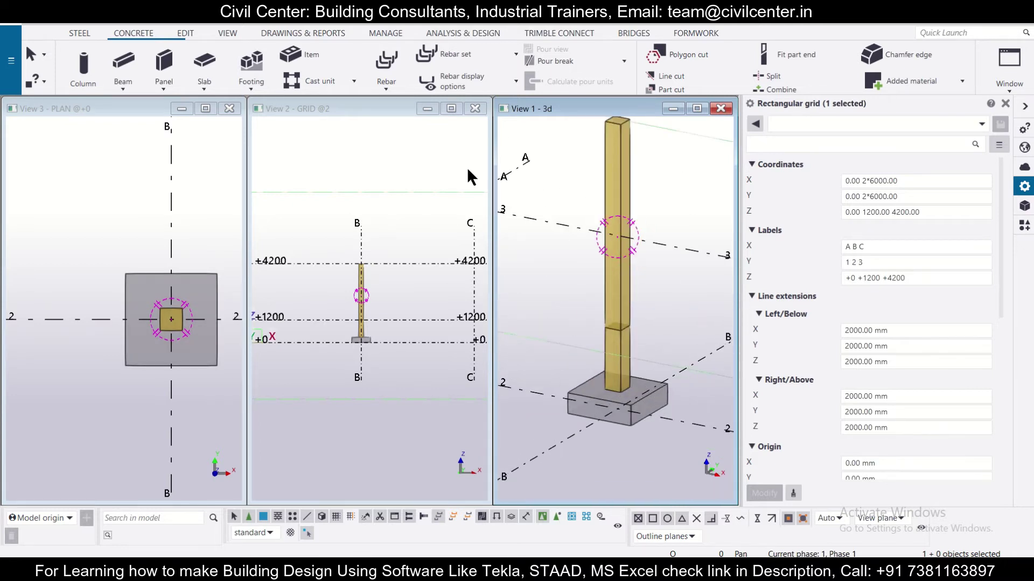
scroll(377, 334, up, 3)
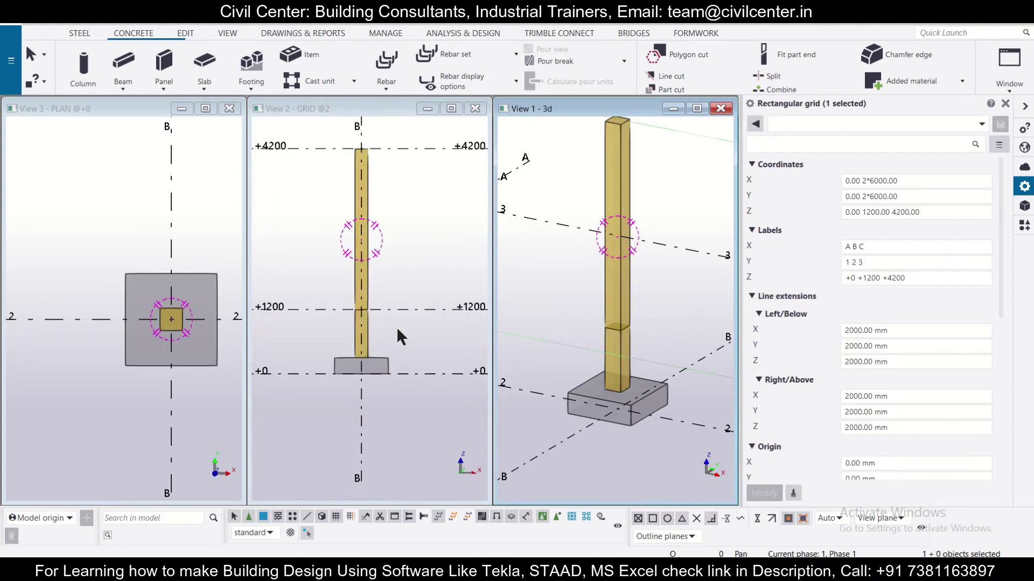
scroll(372, 340, up, 1)
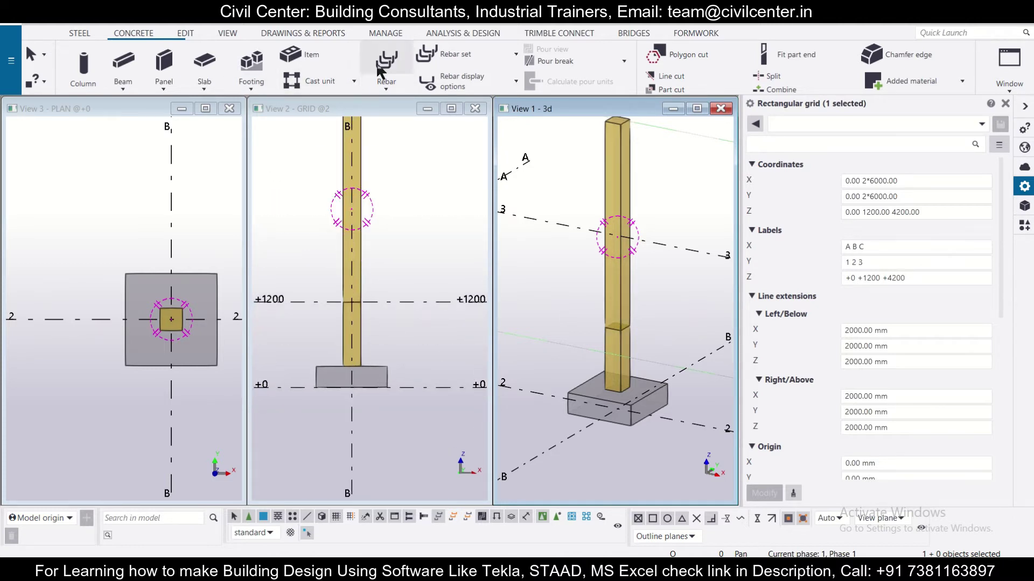
Start a rebar group and choose Fe500 main bars of size 10 from the rebar catalog
click(388, 86)
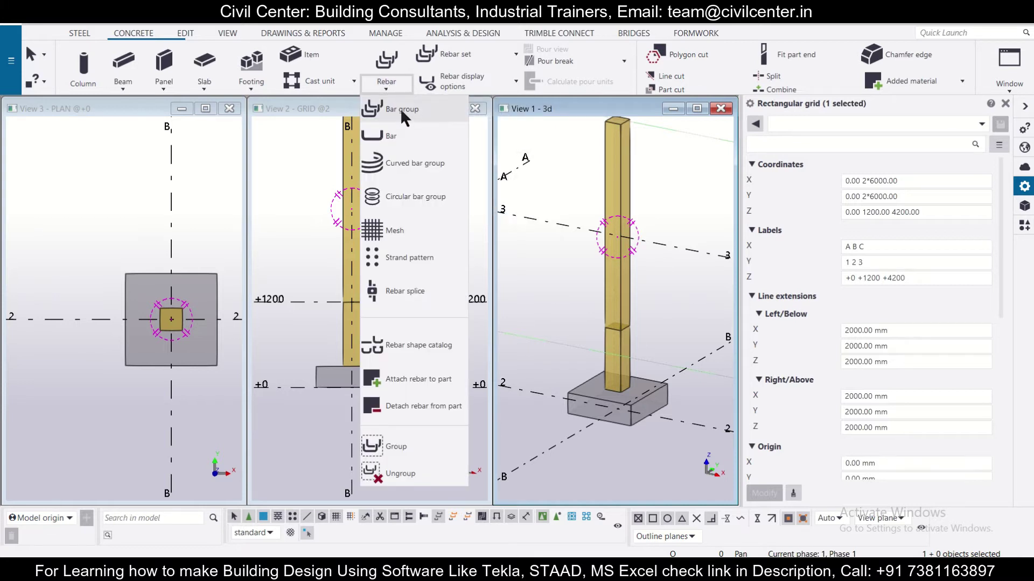
click(399, 108)
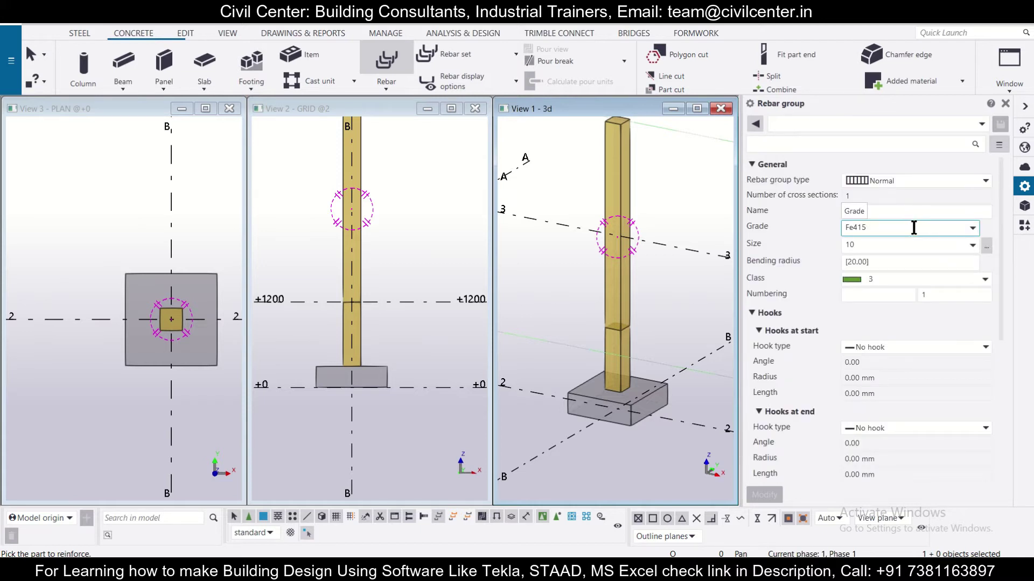
click(986, 247)
click(380, 239)
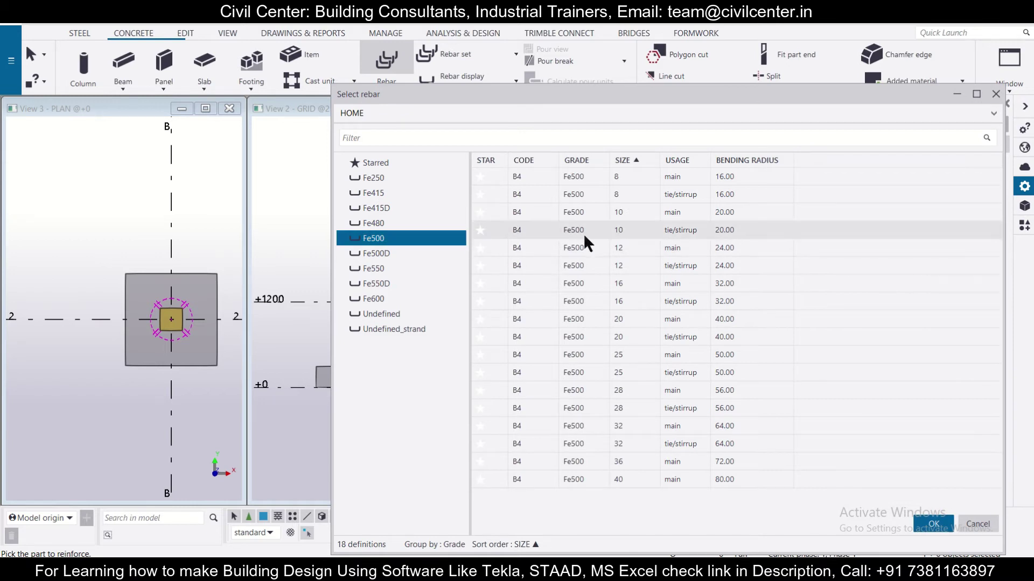
click(621, 212)
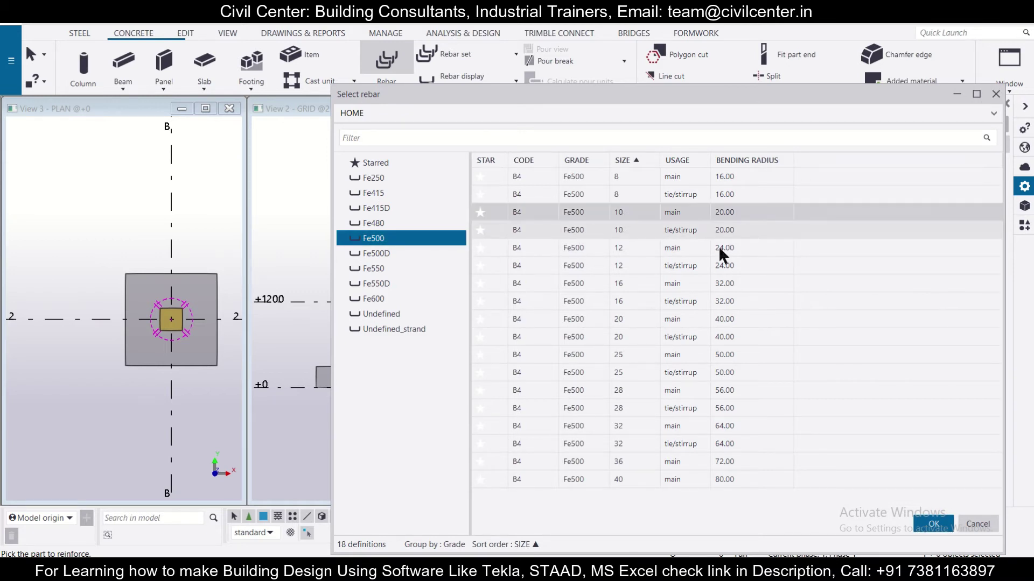
click(935, 527)
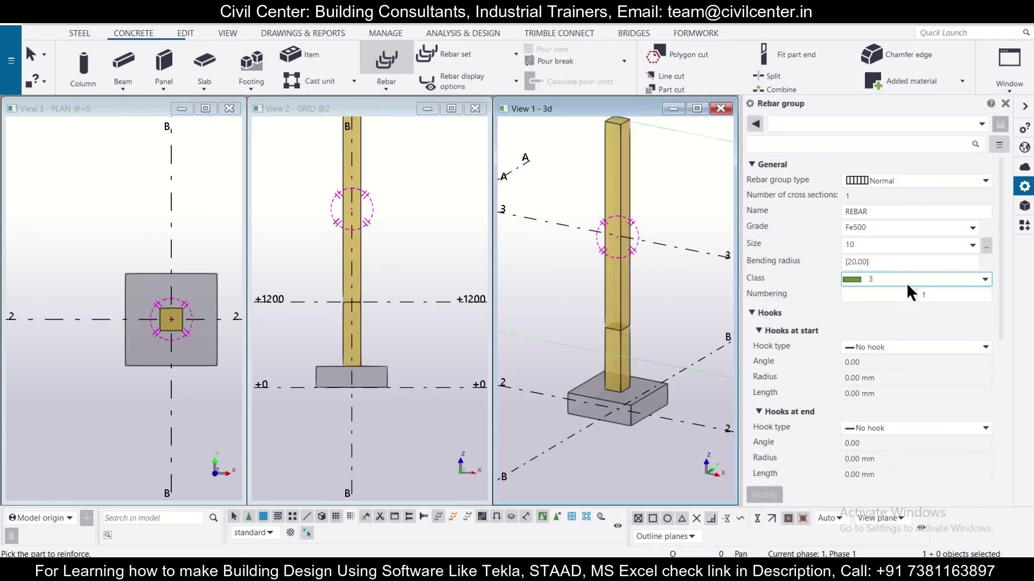
Set the rebar group's cover thickness to 75 mm on plane, from plane, at the start and at the end
scroll(893, 264, down, 1)
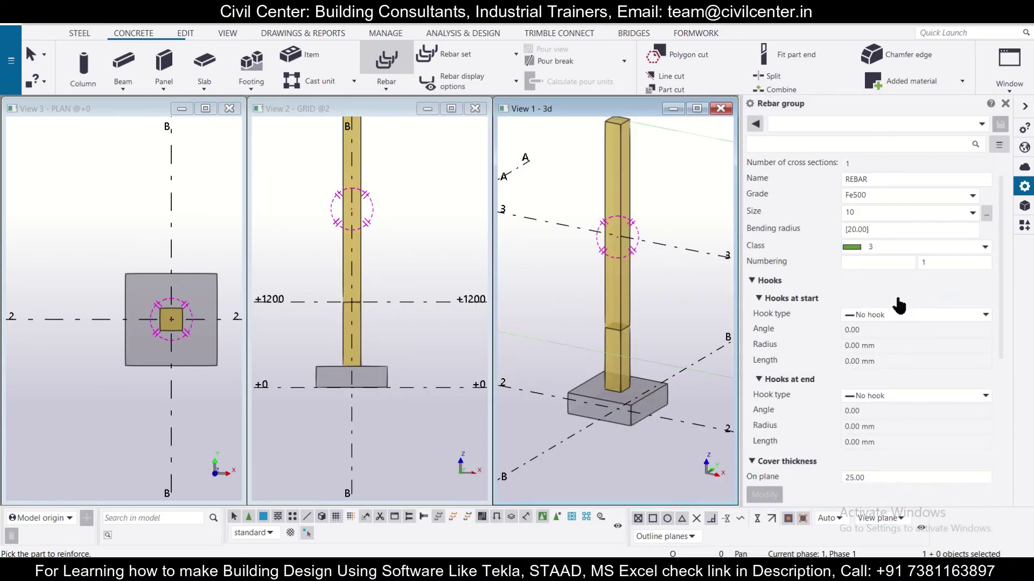
scroll(890, 267, down, 5)
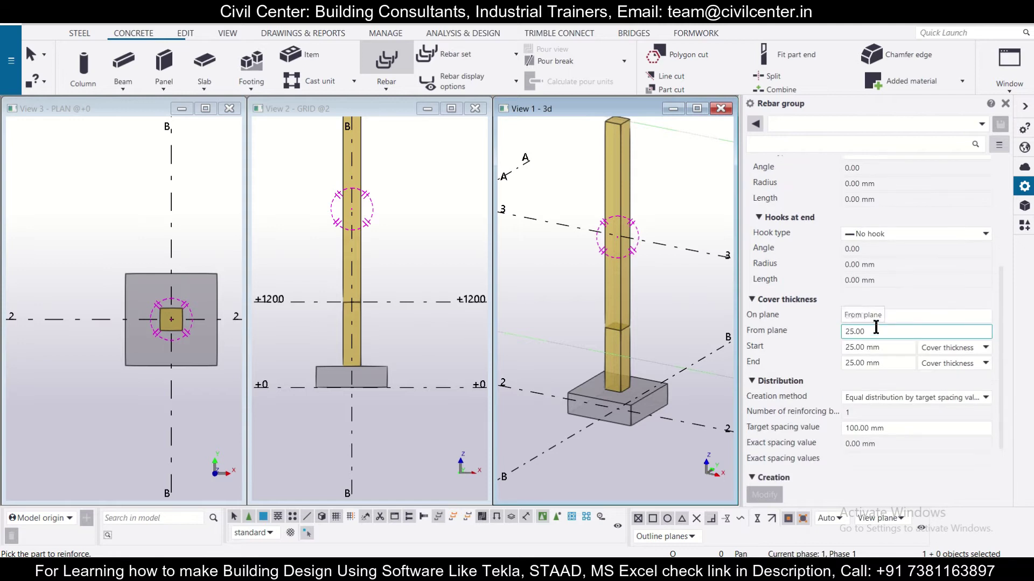
scroll(871, 318, down, 1)
click(877, 283)
text(25.00)
double_click(876, 288)
text(75)
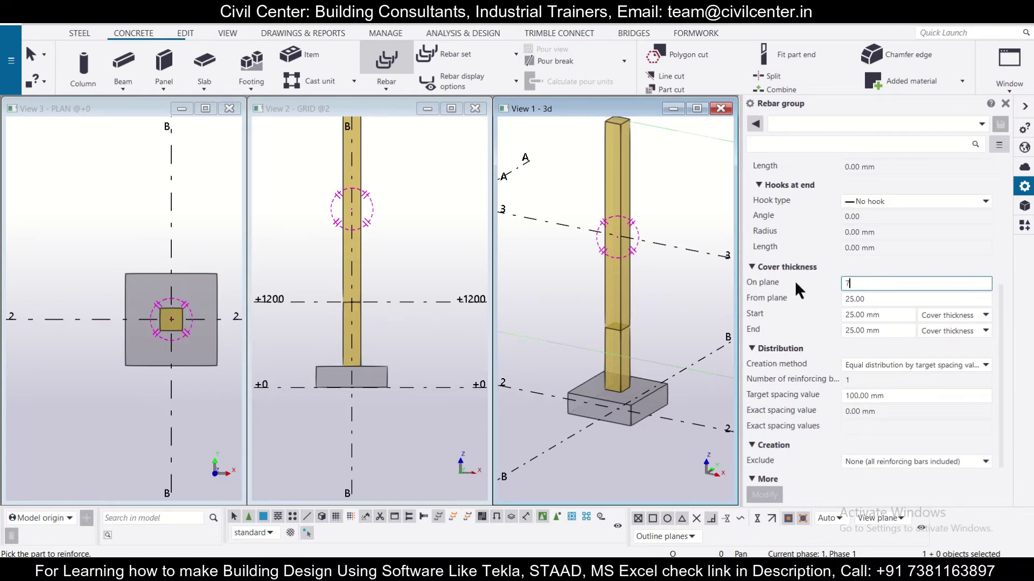
double_click(867, 300)
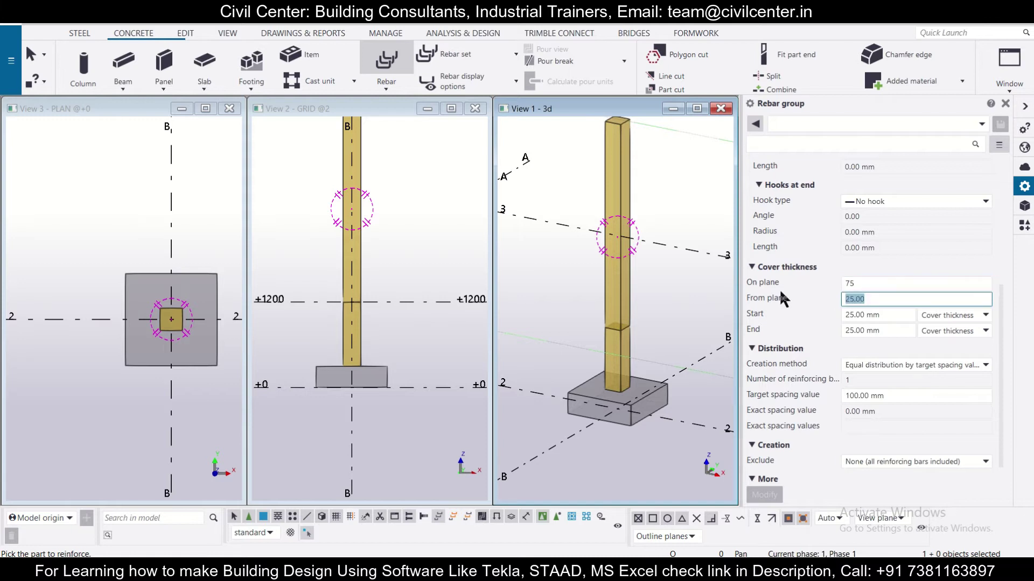
text(75)
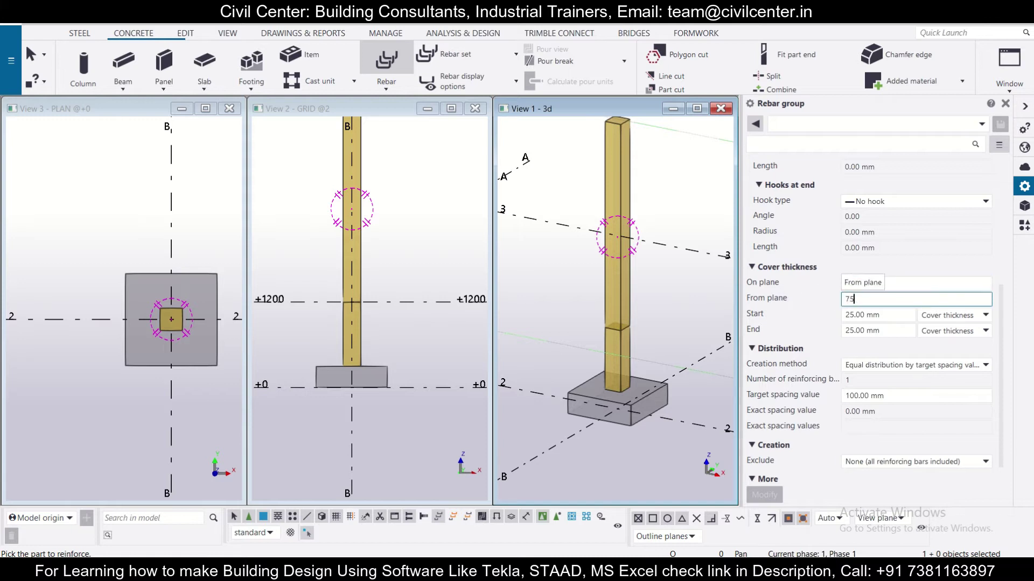
double_click(894, 317)
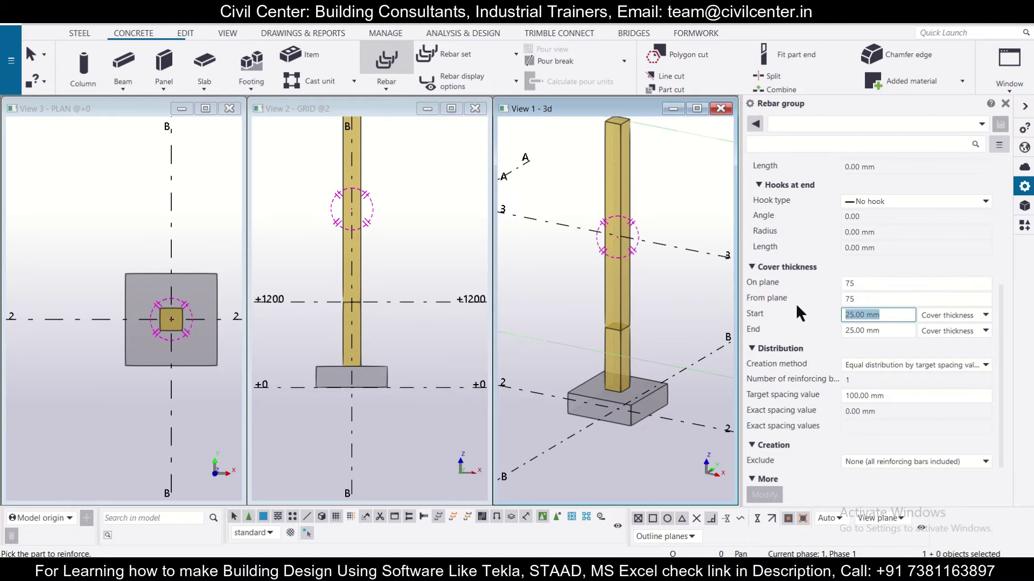
text(75)
key(Tab)
text(7)
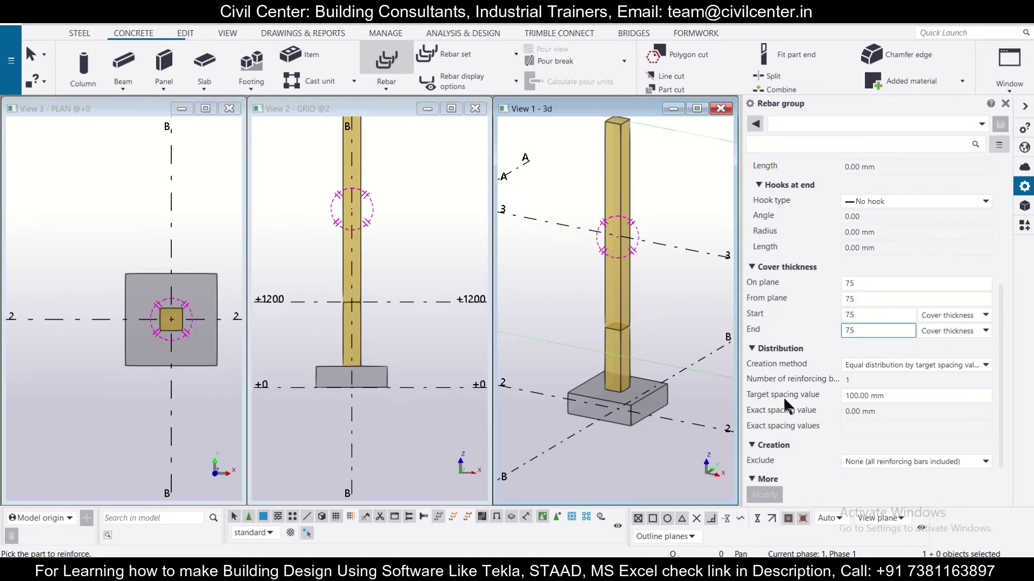
Distribute the rebar group equally by target spacing value, with a target spacing of 150 mm
scroll(824, 401, down, 1)
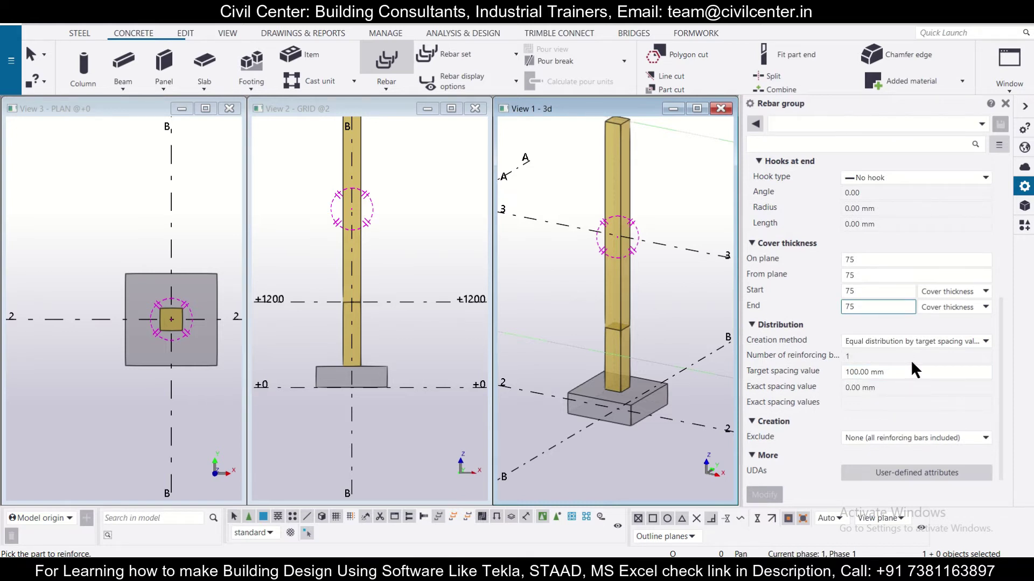
click(975, 347)
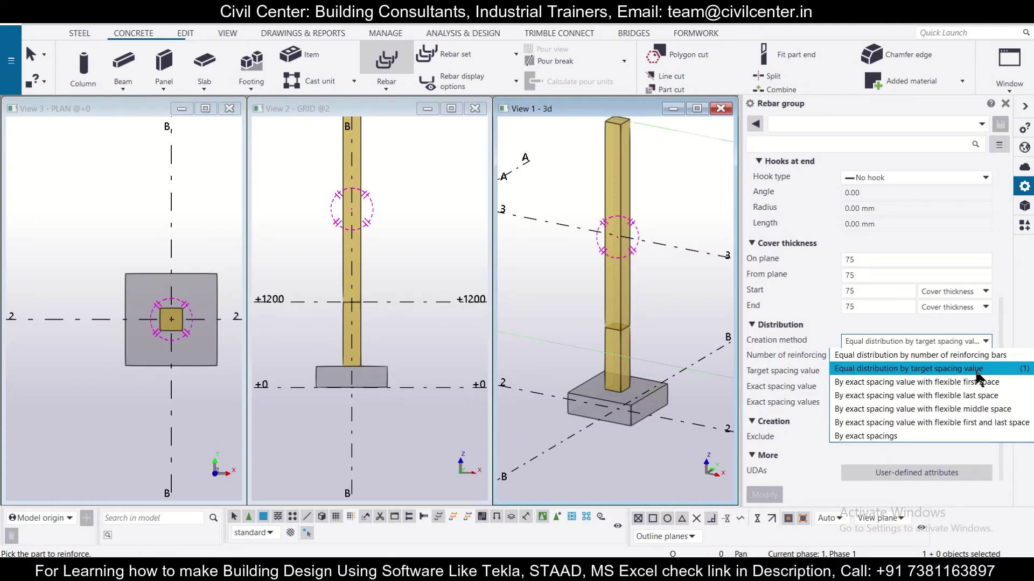
click(977, 371)
click(883, 371)
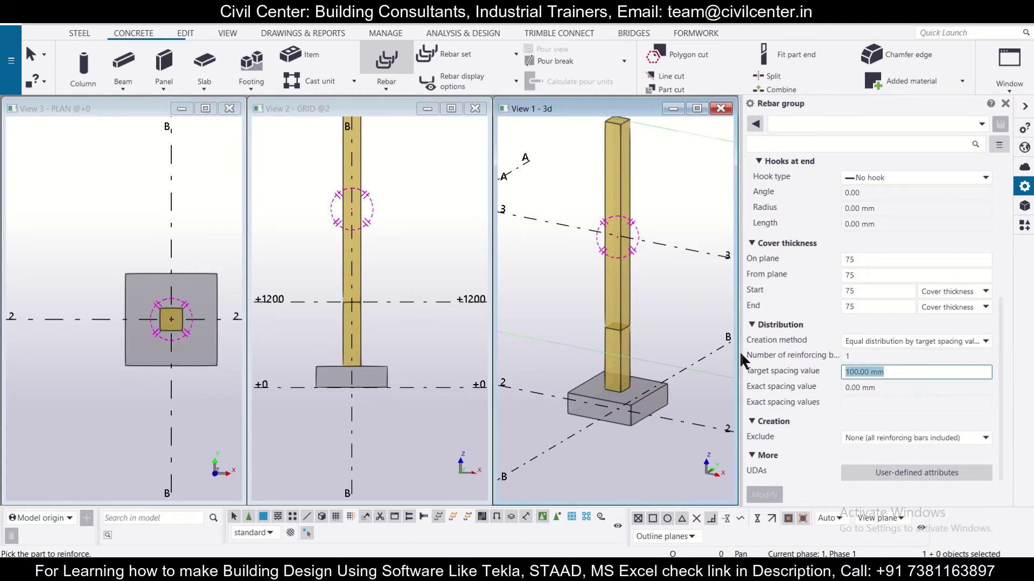
text(150)
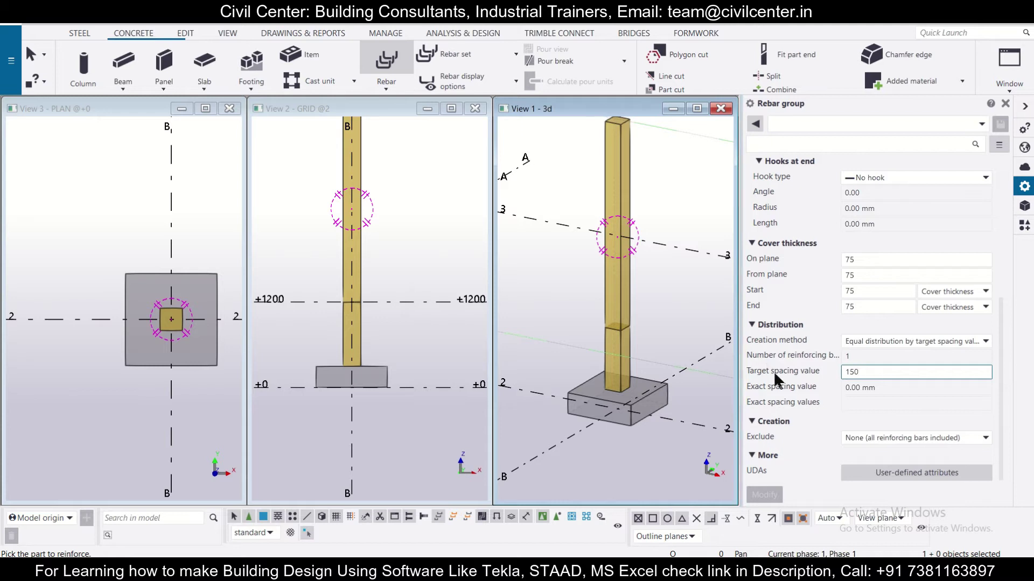
Pick the pad footing in the grid 2 view as the part to reinforce with the rebar group
scroll(312, 360, up, 5)
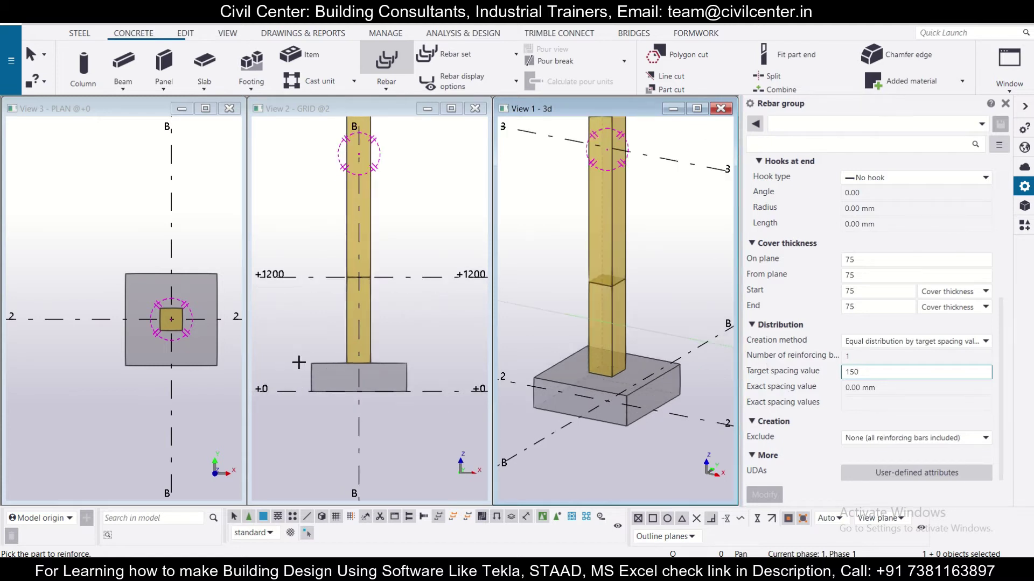
scroll(319, 368, down, 4)
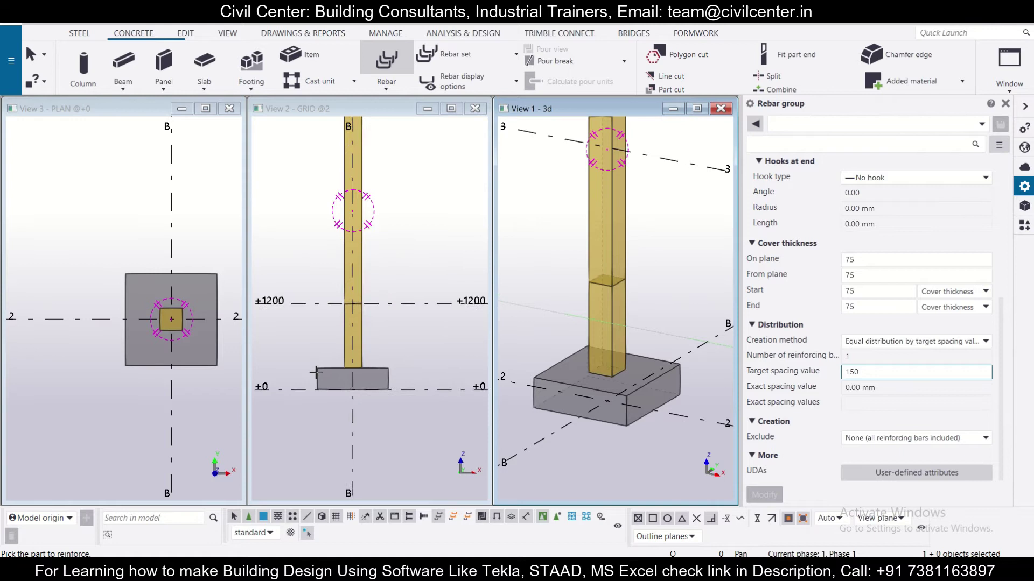
scroll(319, 372, up, 2)
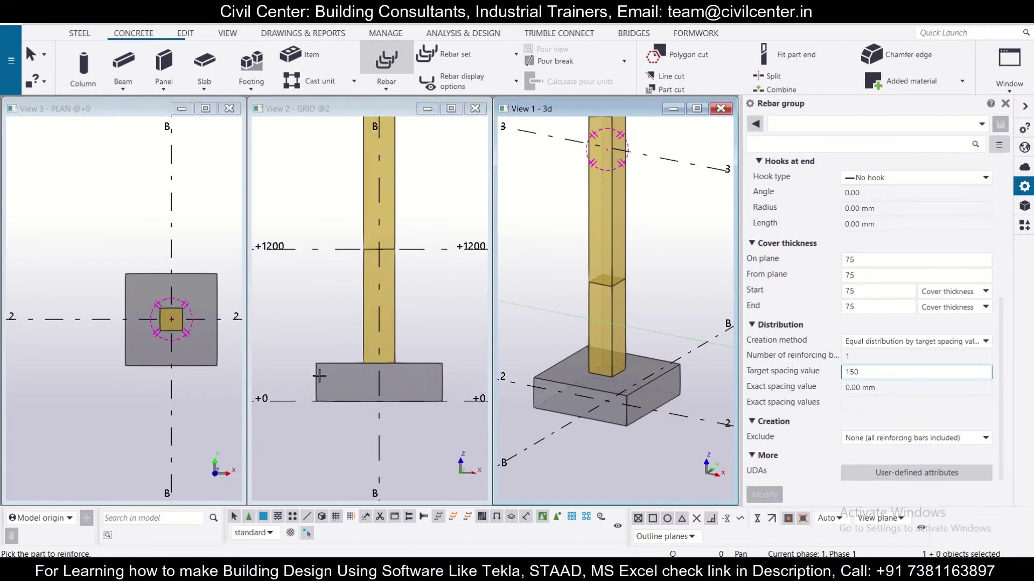
scroll(319, 375, up, 3)
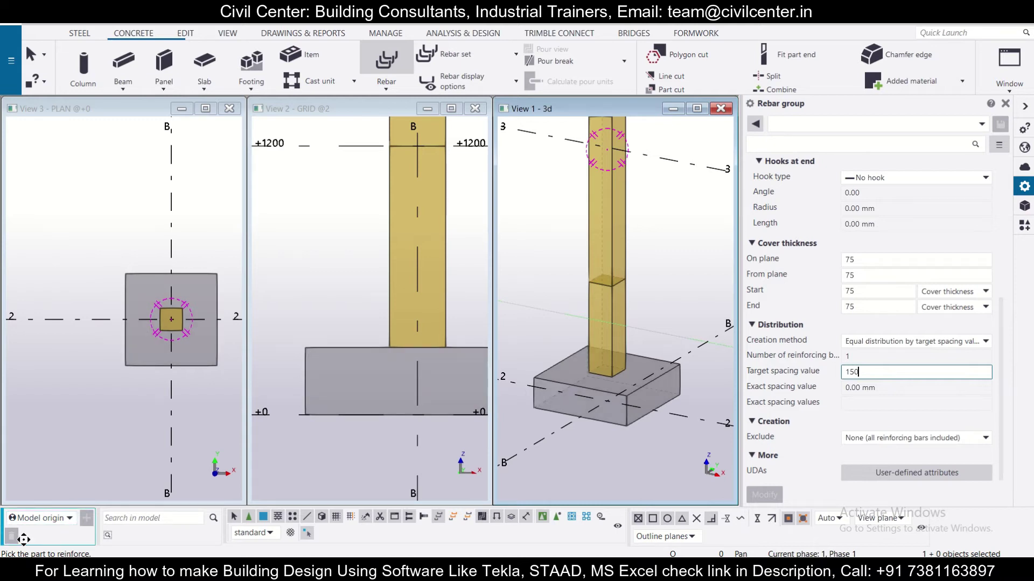
click(312, 367)
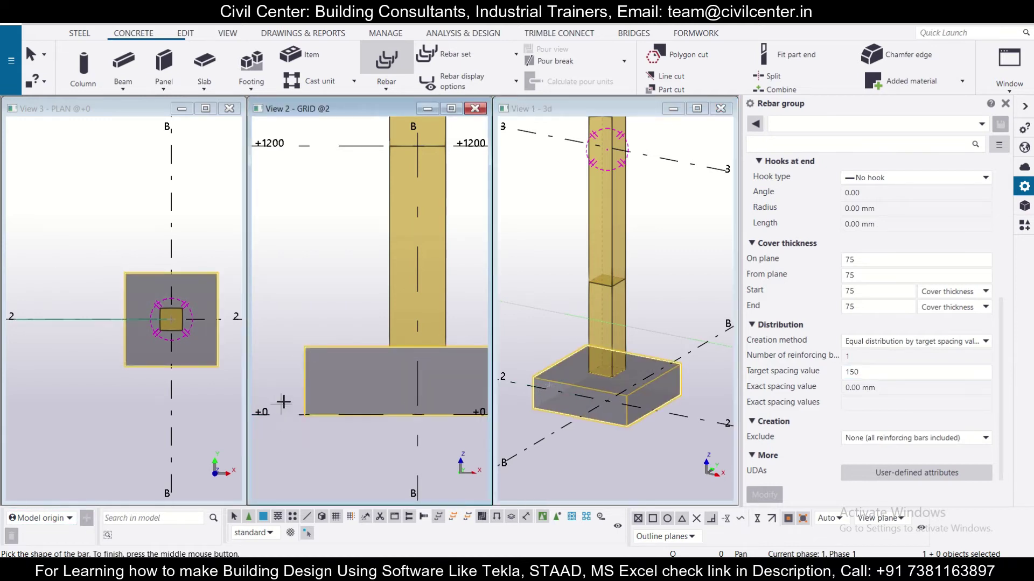
Define a U-shaped bar in the grid 2 view, following one footing side, the 1000 mm bottom edge and the opposite side
scroll(283, 402, down, 1)
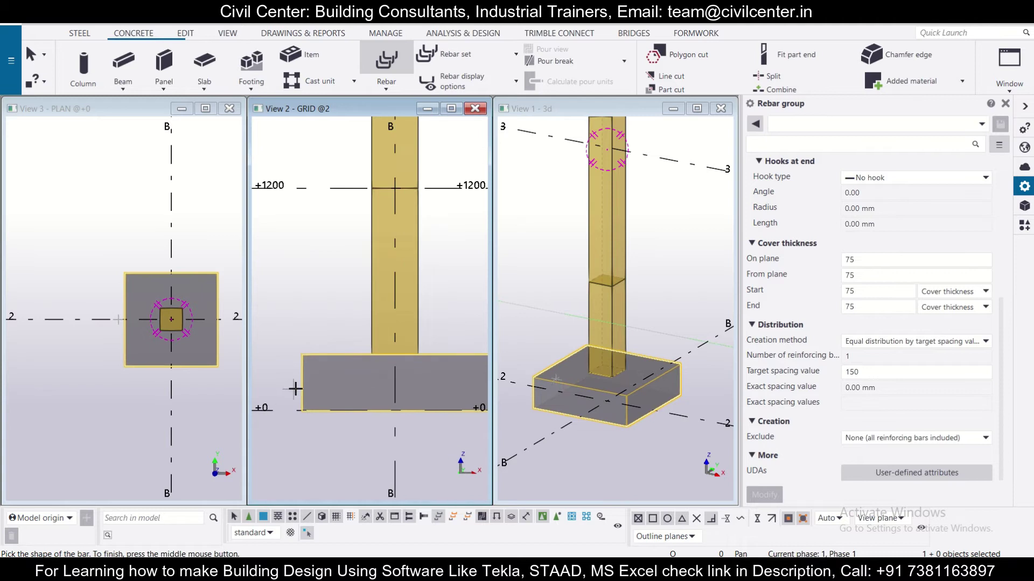
click(304, 360)
click(304, 415)
scroll(368, 430, down, 1)
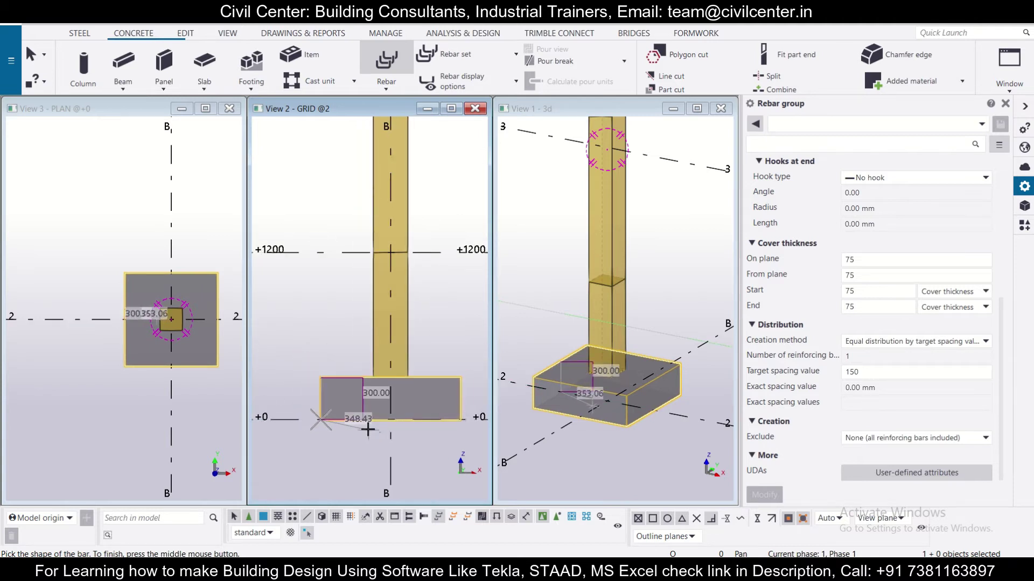
scroll(368, 429, up, 2)
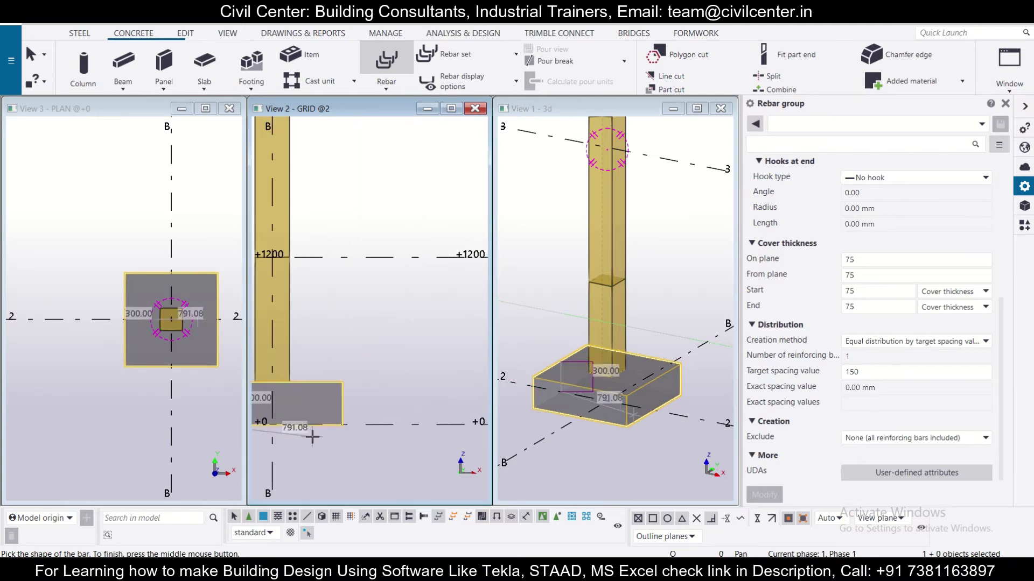
click(354, 420)
click(354, 359)
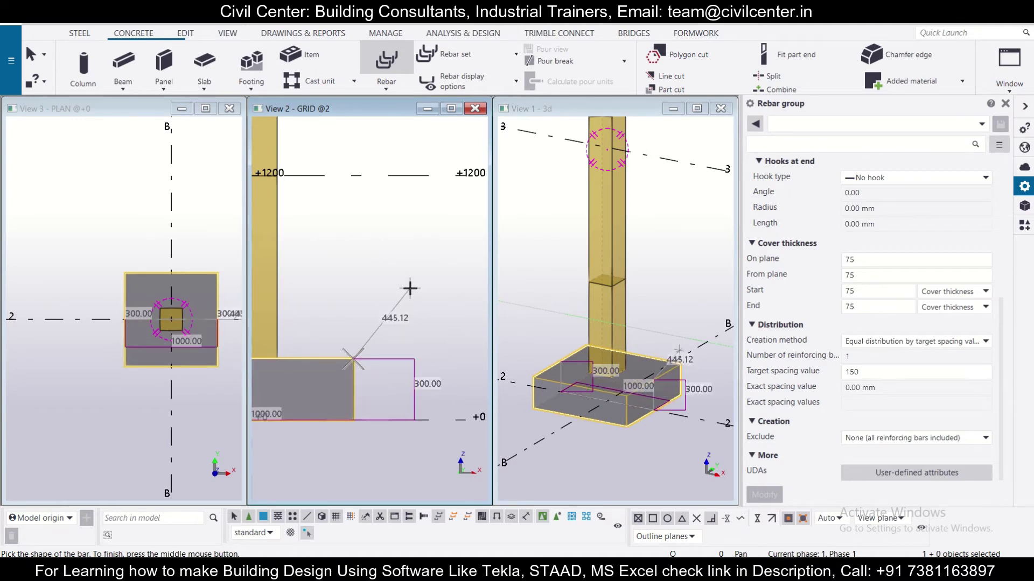
middle_click(410, 288)
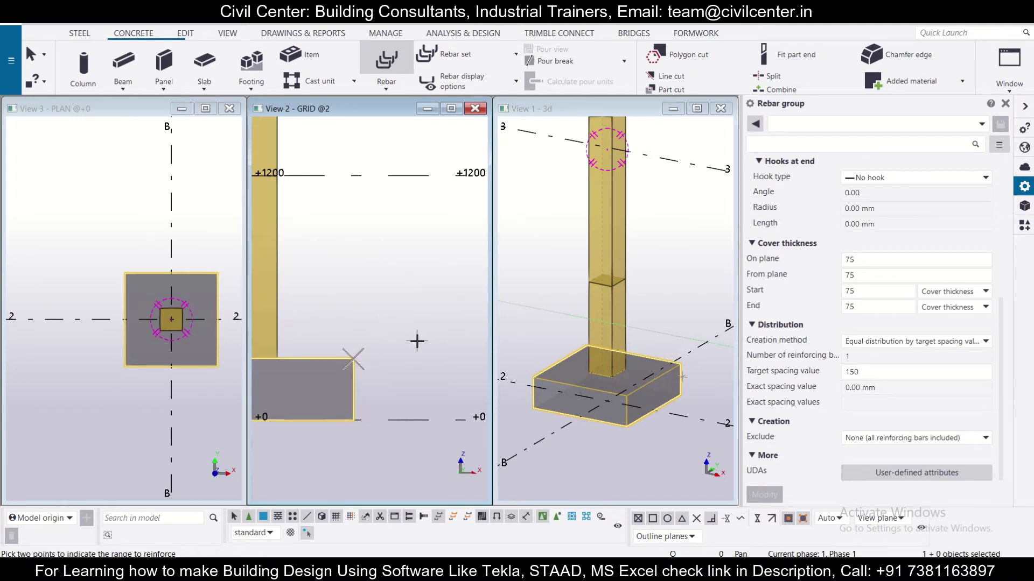
Set the reinforcing range along the footing's top edge in the 3D view, from corner to corner perpendicular to the bar shape
scroll(385, 359, down, 1)
scroll(693, 383, up, 1)
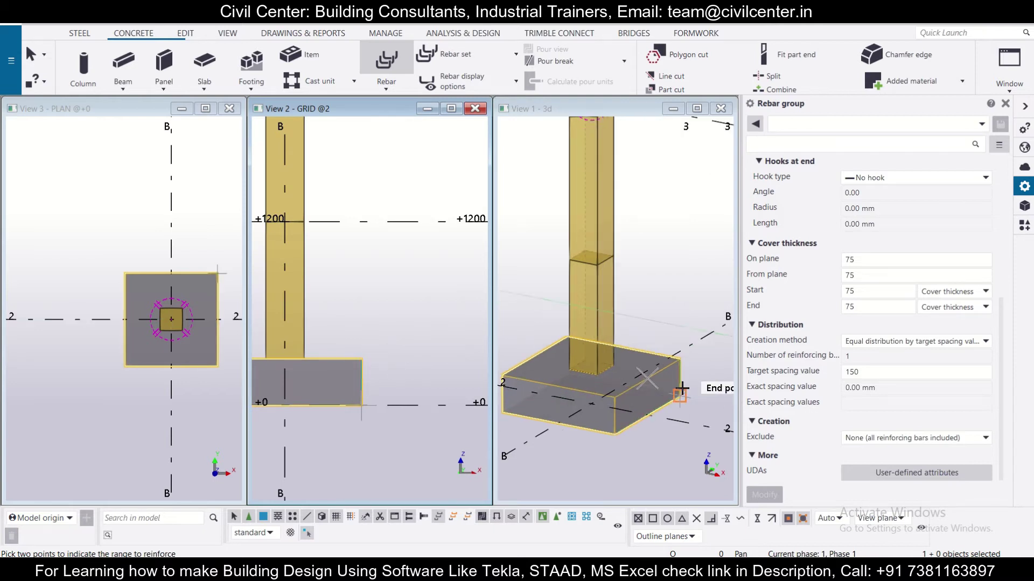
click(607, 397)
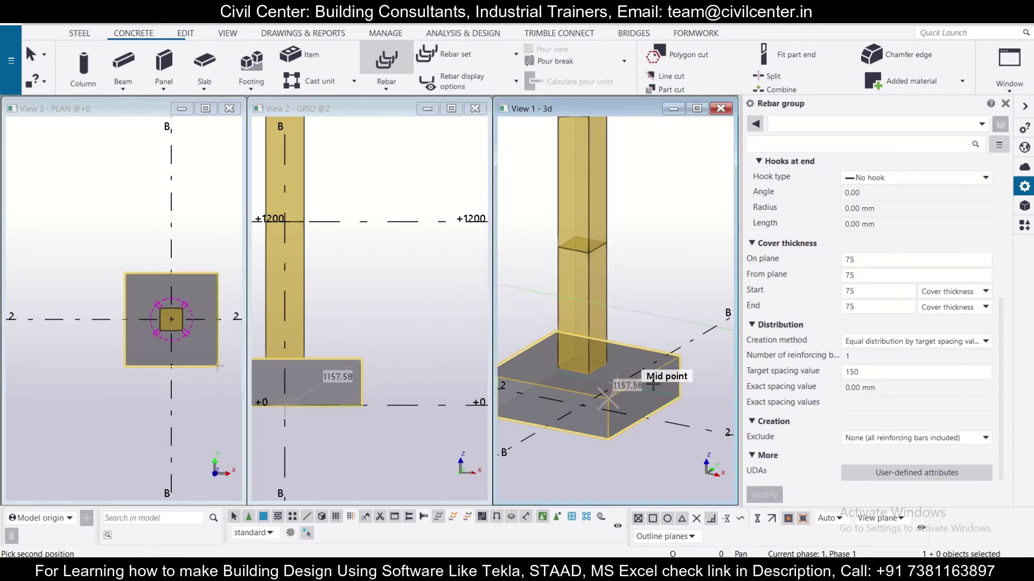
click(680, 357)
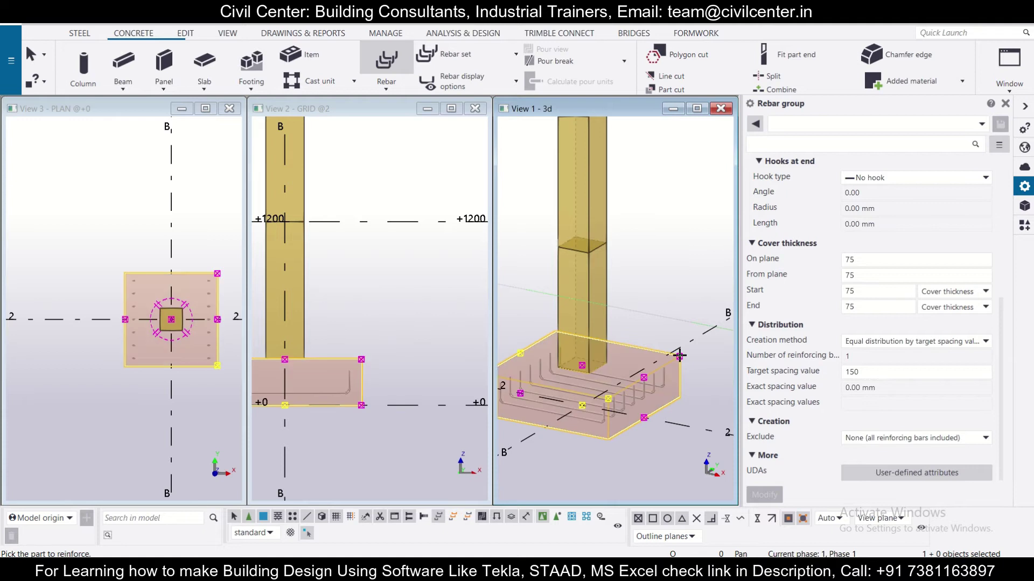
scroll(631, 392, up, 1)
scroll(662, 407, down, 3)
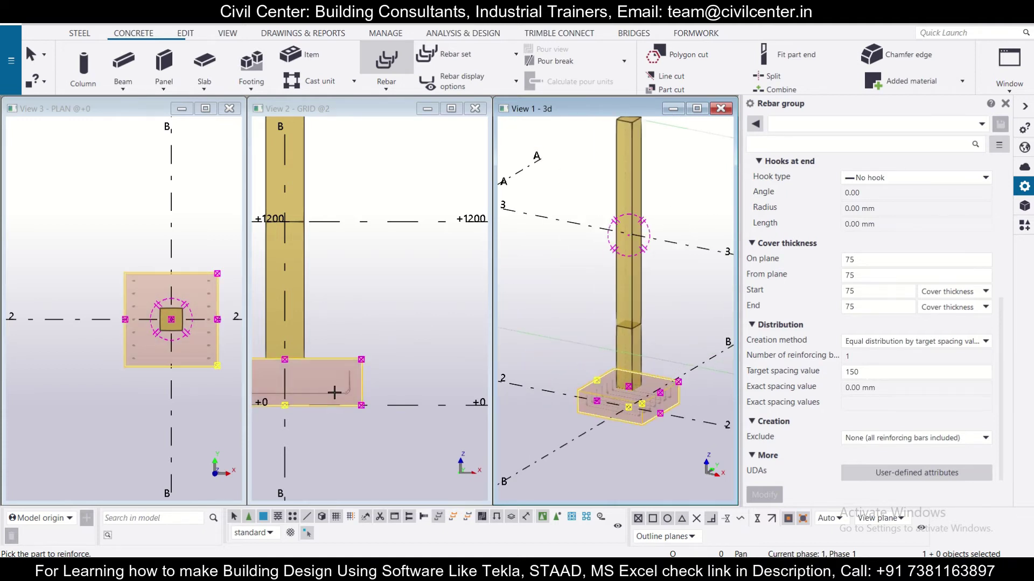
scroll(393, 430, down, 2)
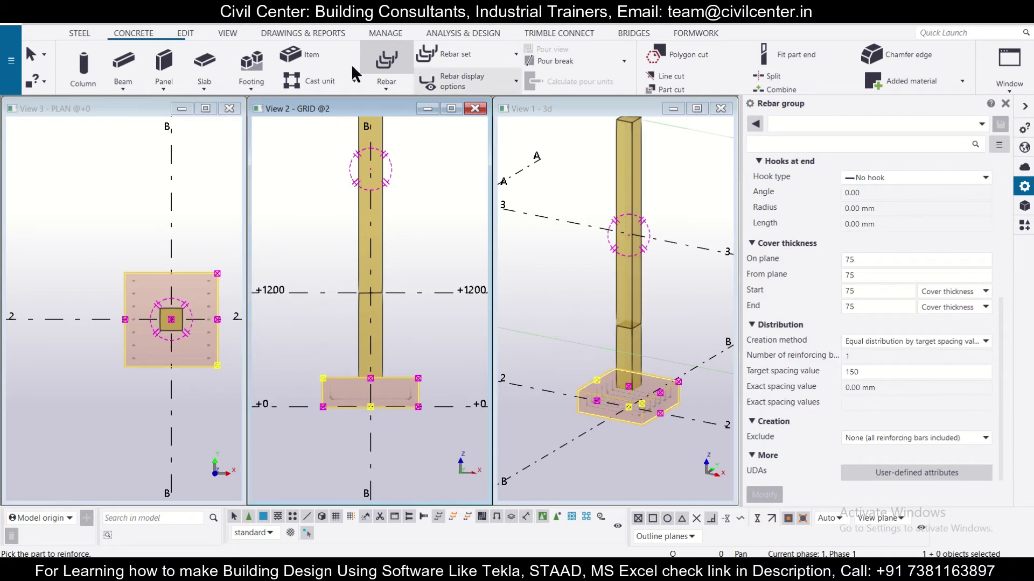
Close the plan +0 view and make the named view GRID @B visible
click(235, 112)
click(232, 109)
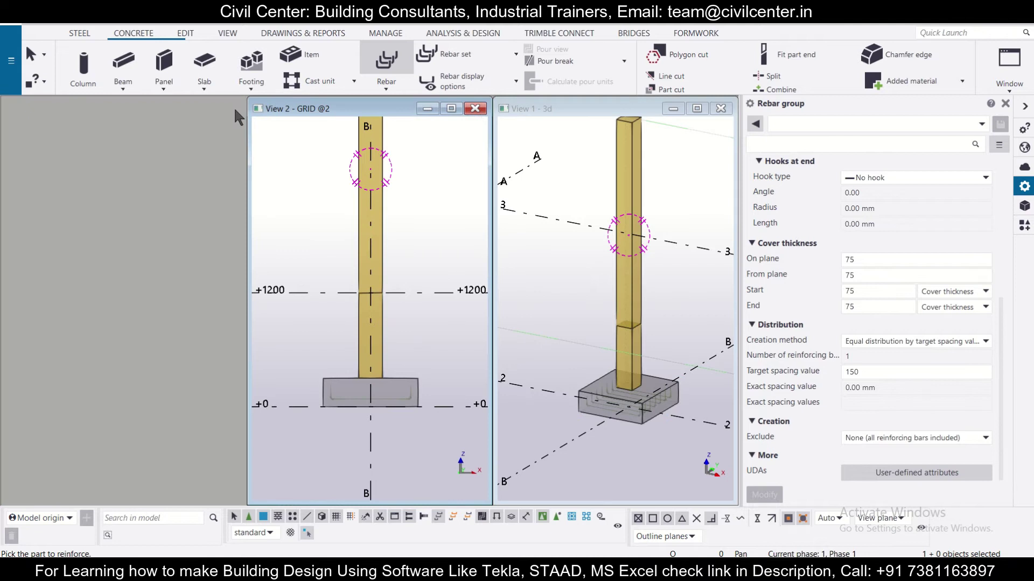
click(1007, 81)
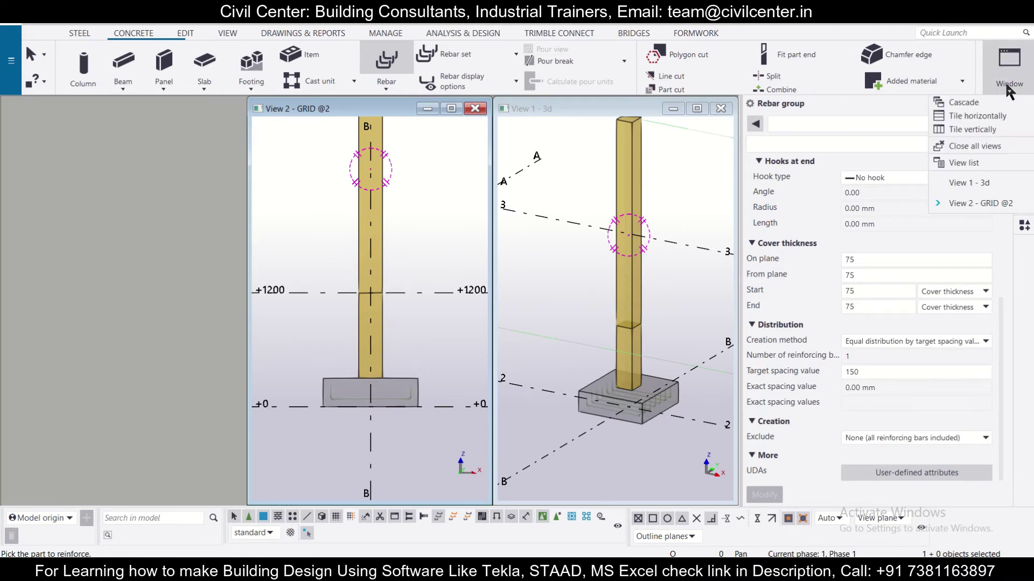
click(979, 164)
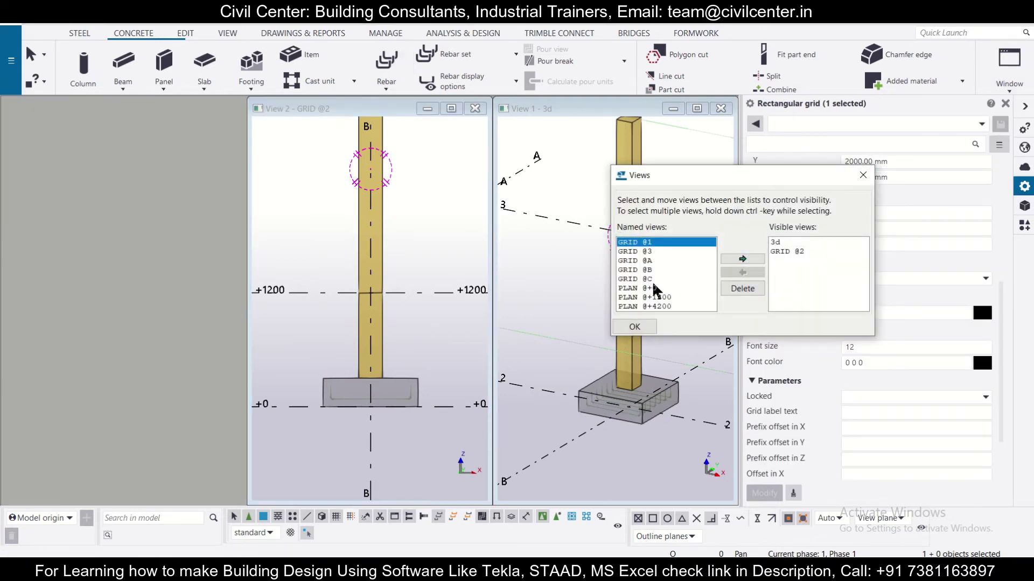
scroll(431, 401, down, 5)
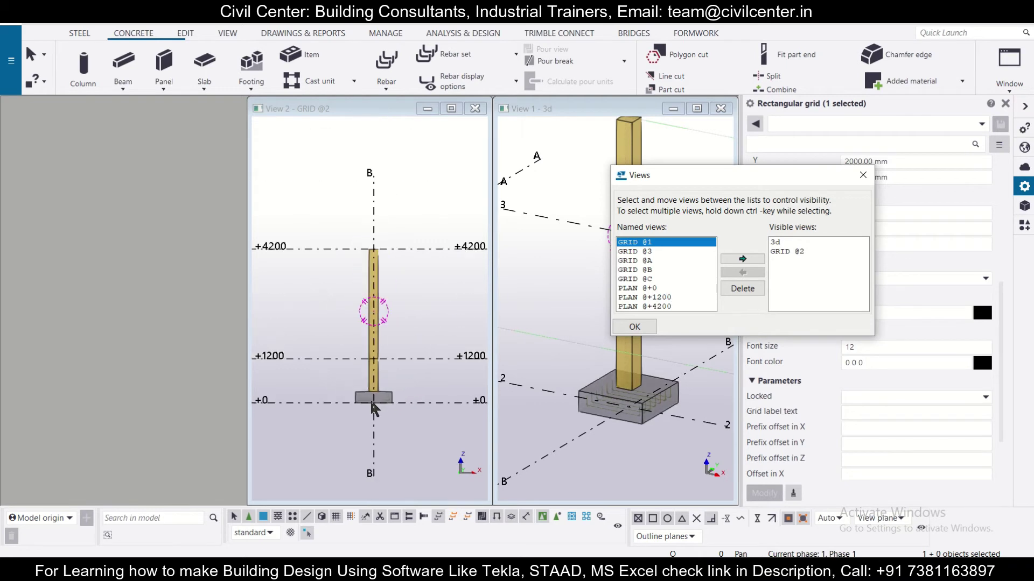
scroll(649, 450, down, 4)
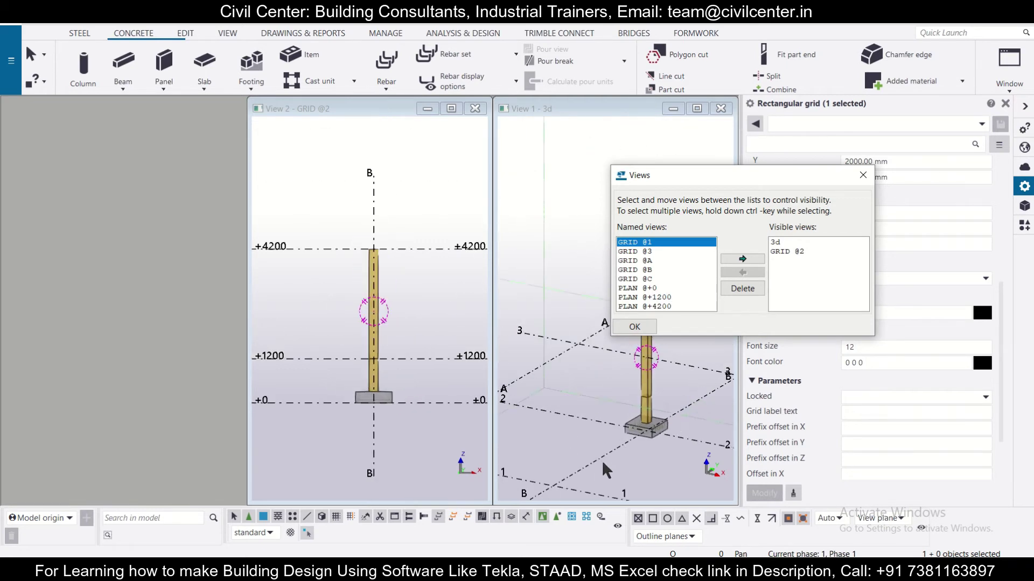
scroll(581, 481, down, 1)
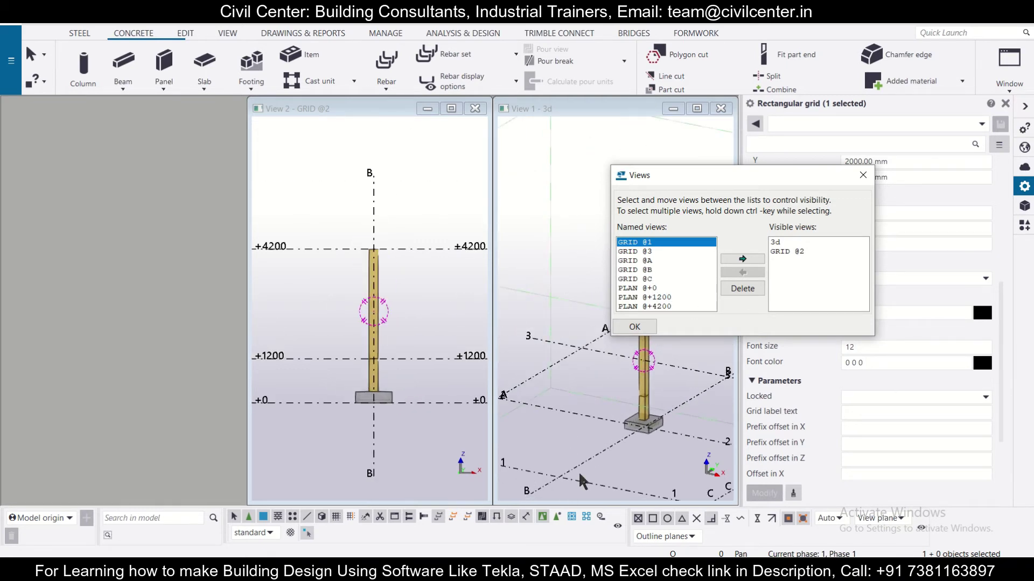
click(646, 270)
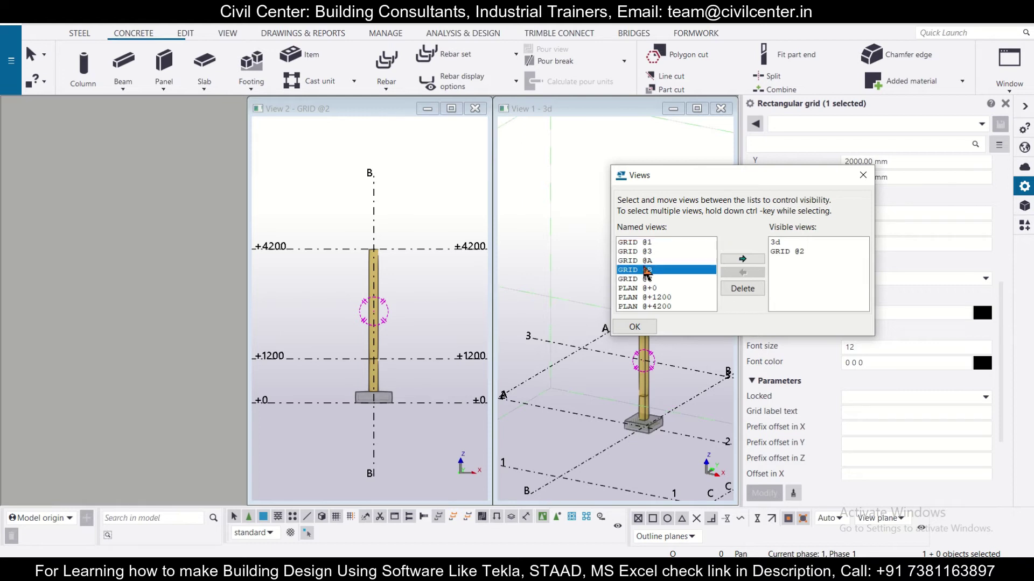
click(757, 261)
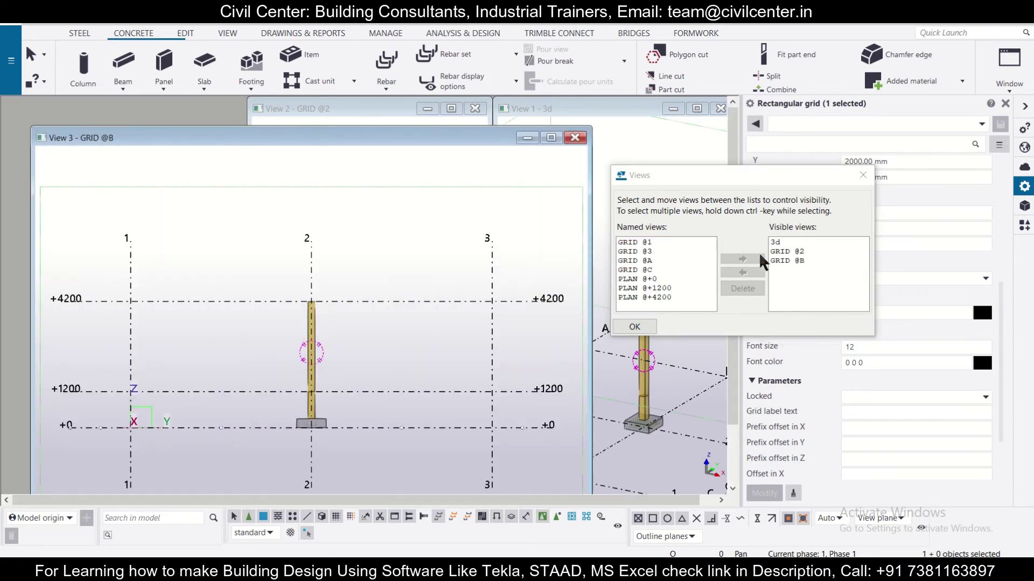
click(862, 175)
Start a second rebar group with the same Fe500 size 10 settings and pick the footing in the grid B view
scroll(311, 428, up, 5)
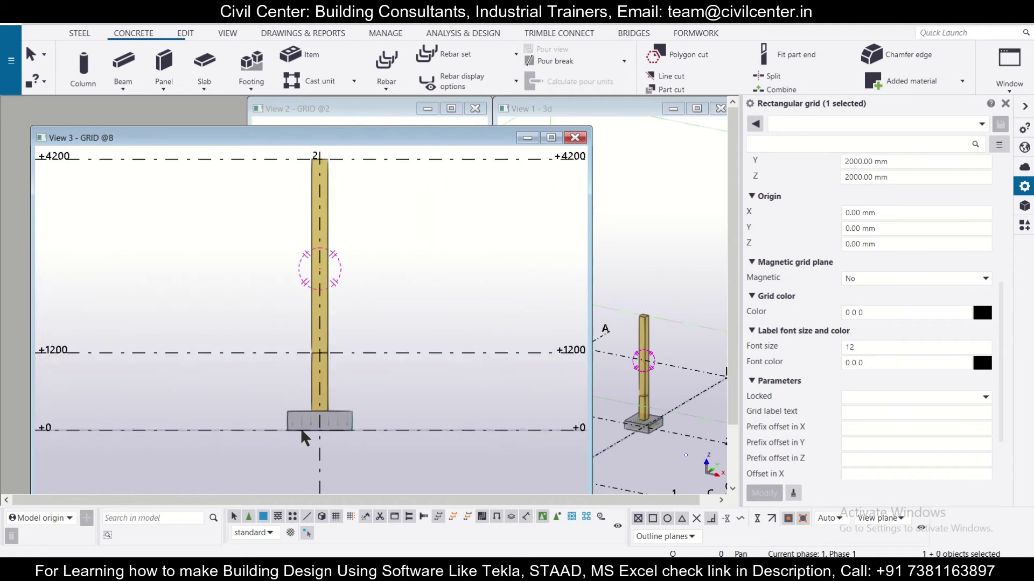
click(392, 85)
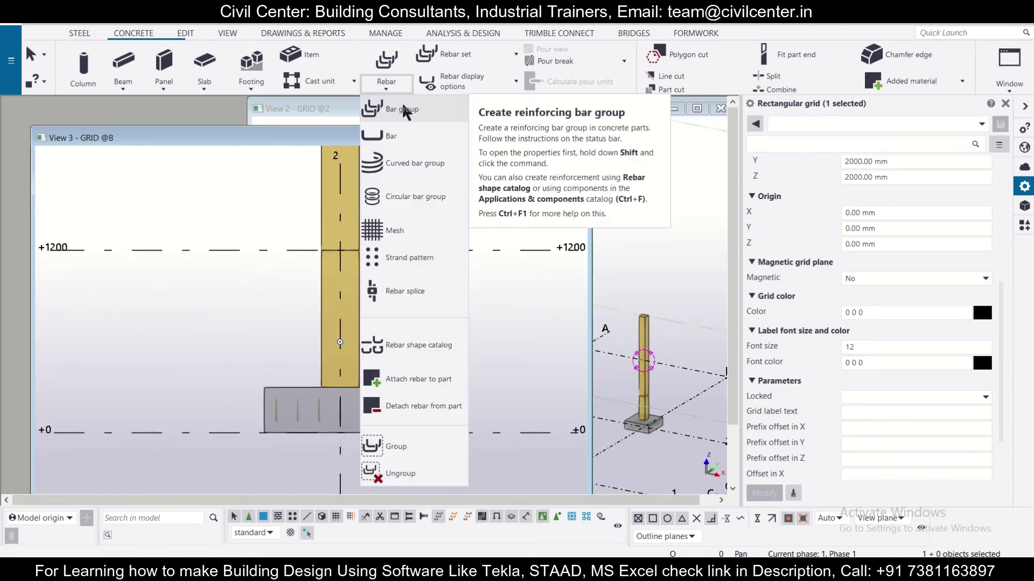
click(402, 107)
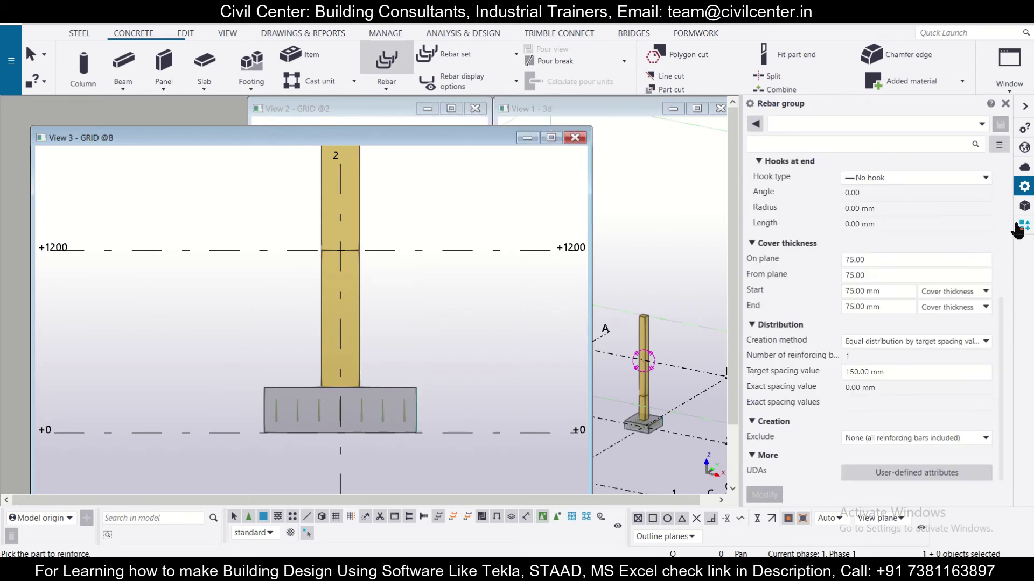
scroll(909, 241, up, 3)
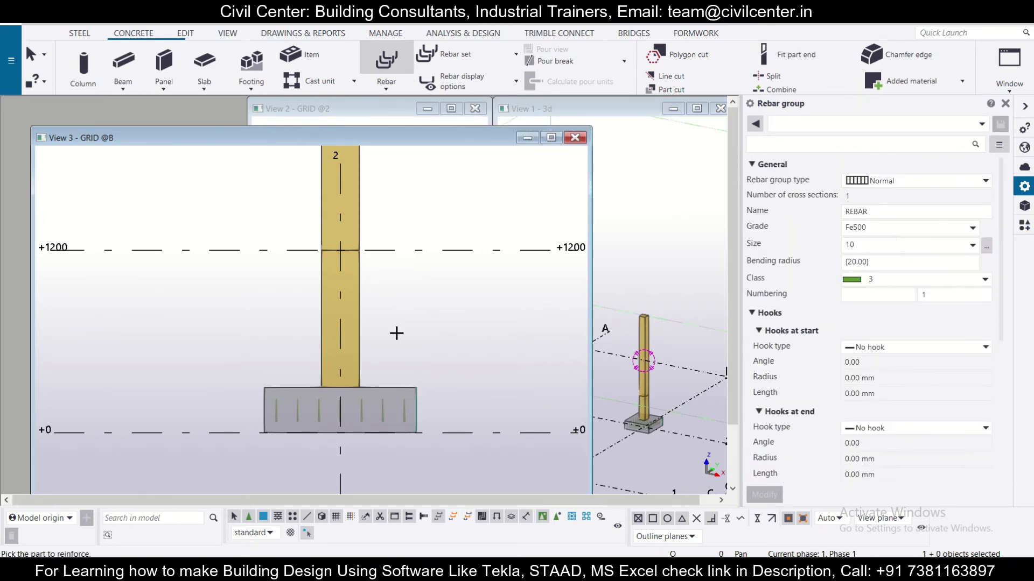
scroll(930, 436, down, 5)
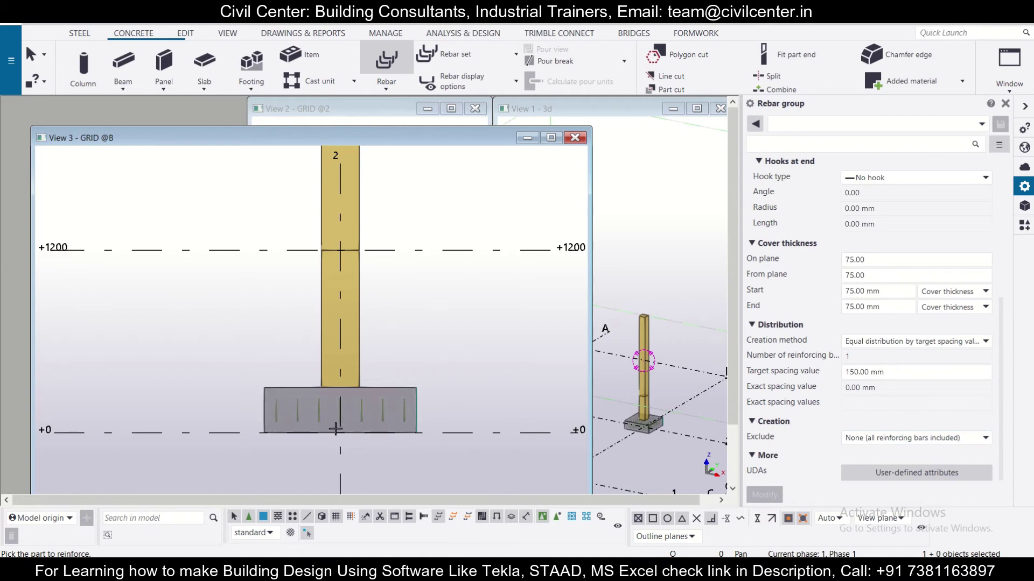
click(266, 395)
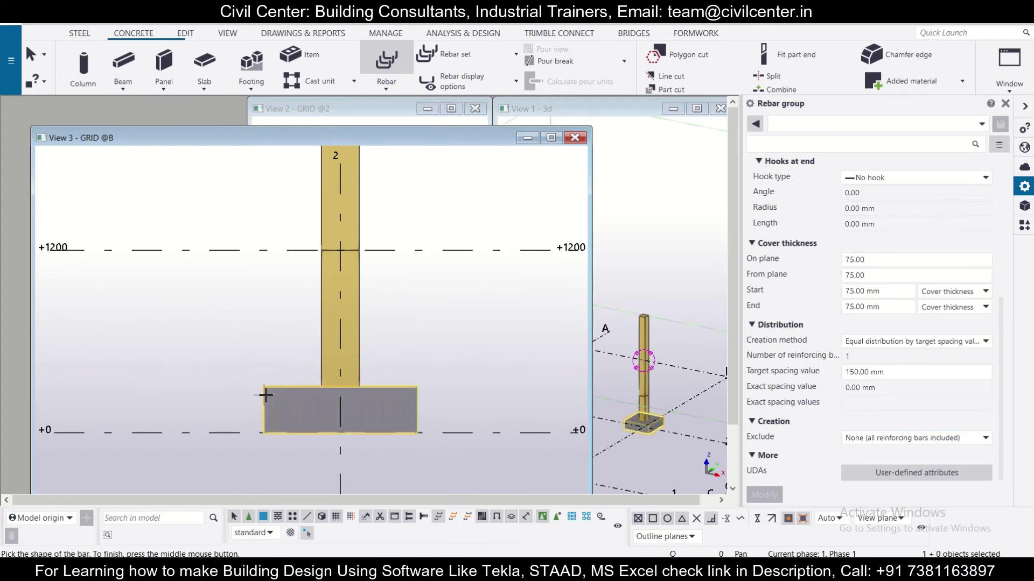
Define the crossing U-shaped bar in the grid B view along the footing's two sides and its 1000 mm bottom edge
click(265, 387)
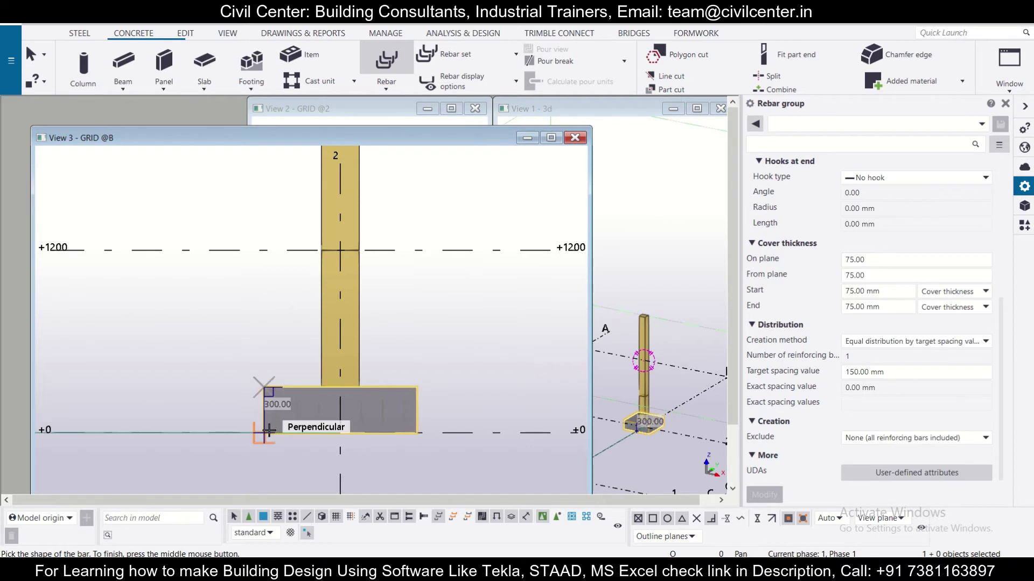
click(267, 431)
click(416, 433)
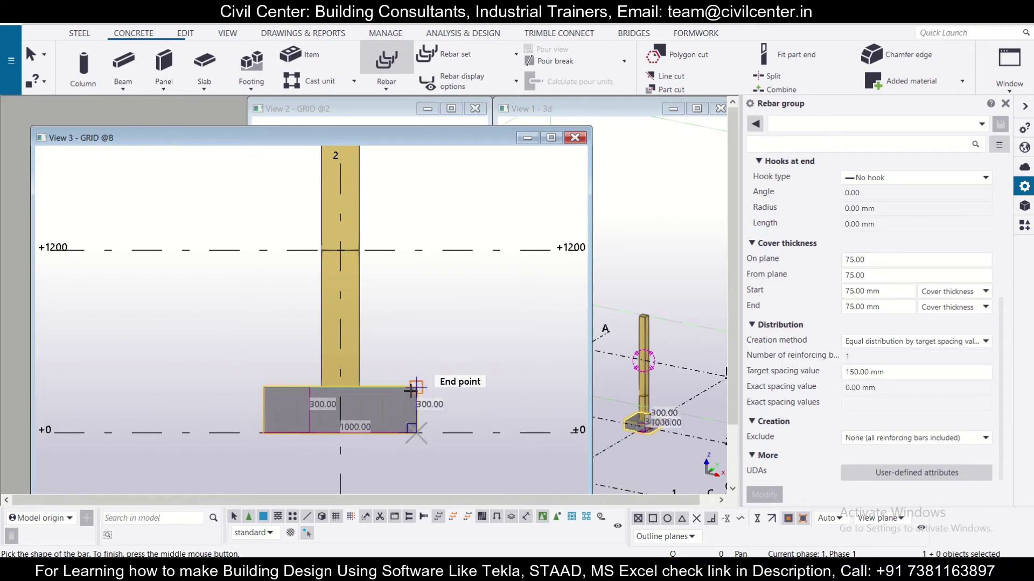
click(416, 388)
middle_click(485, 327)
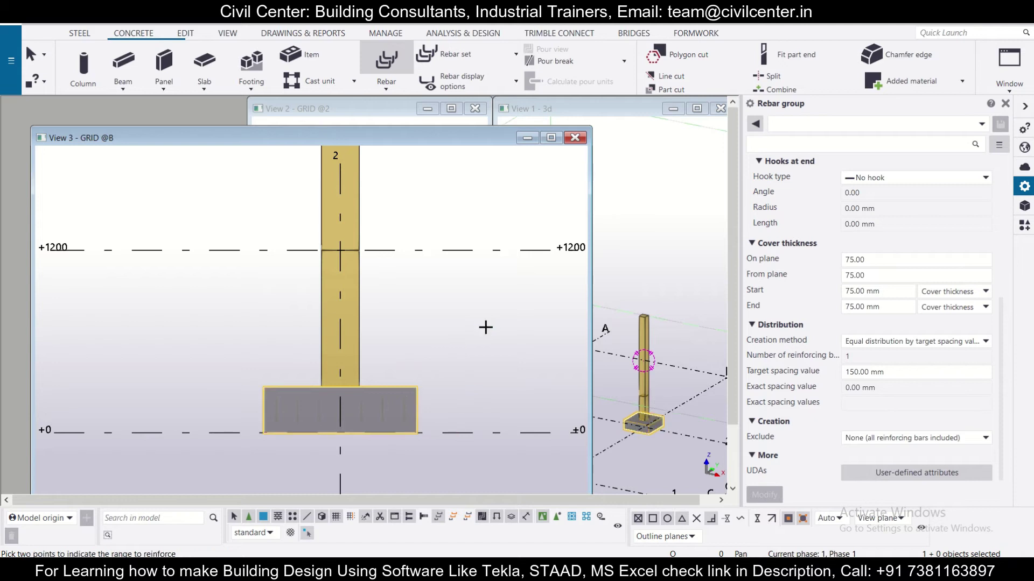
Set the crossing bars' reinforcing range in the 3D view along the footing's top edge, from corner to corner perpendicular to the bar shape
scroll(658, 426, up, 3)
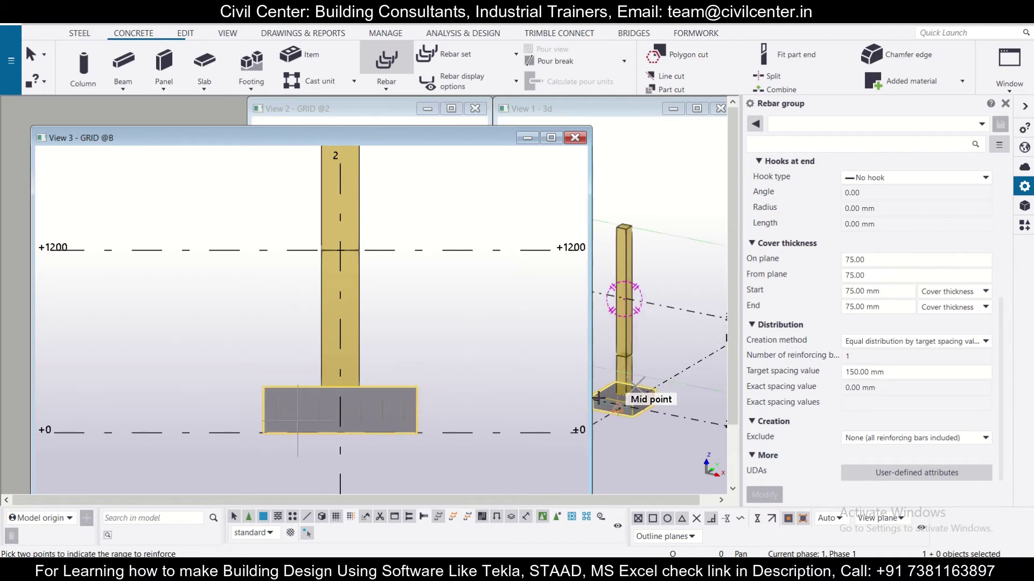
scroll(564, 332, up, 5)
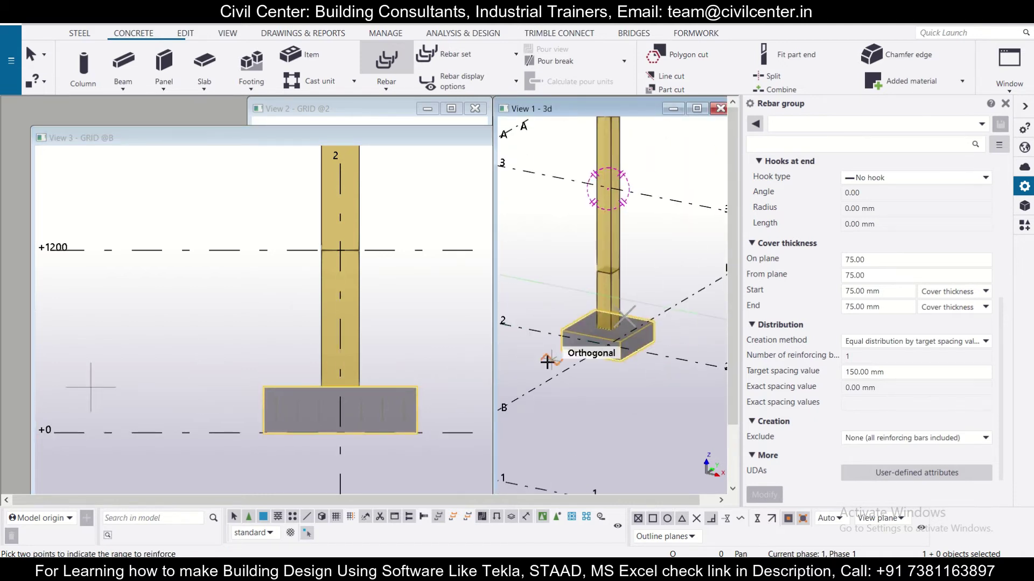
click(563, 332)
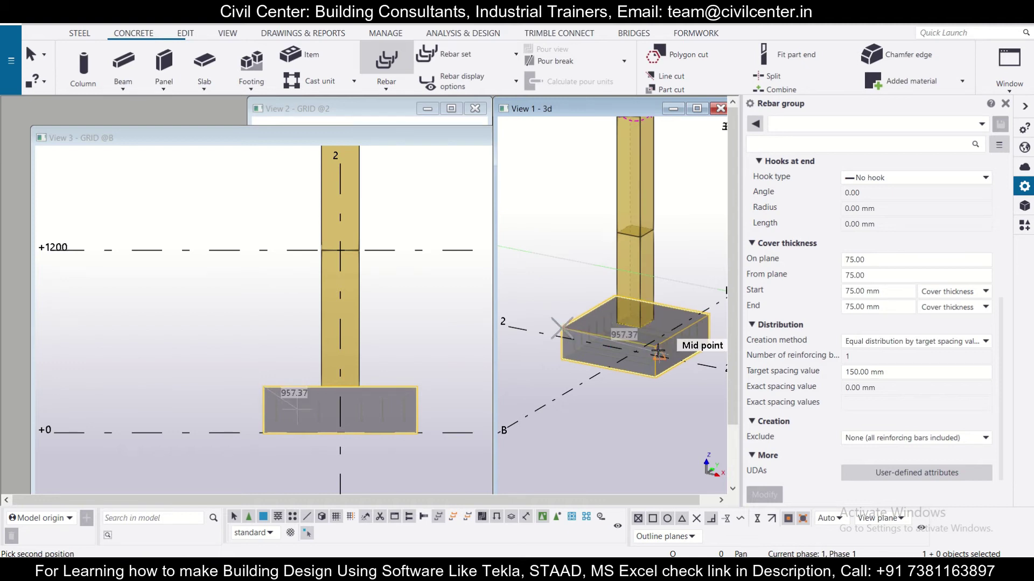
click(658, 351)
scroll(695, 334, up, 4)
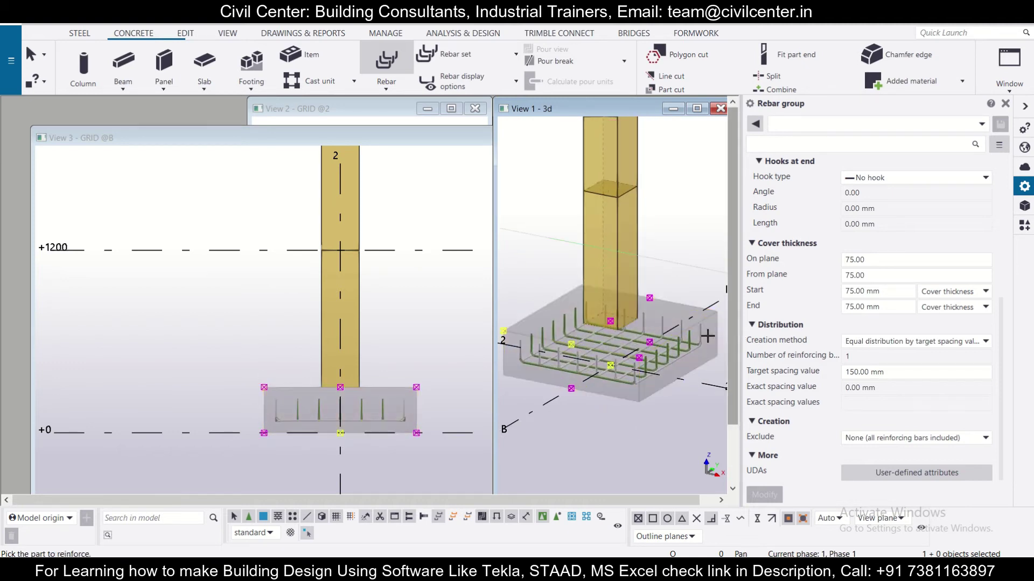
scroll(696, 333, up, 4)
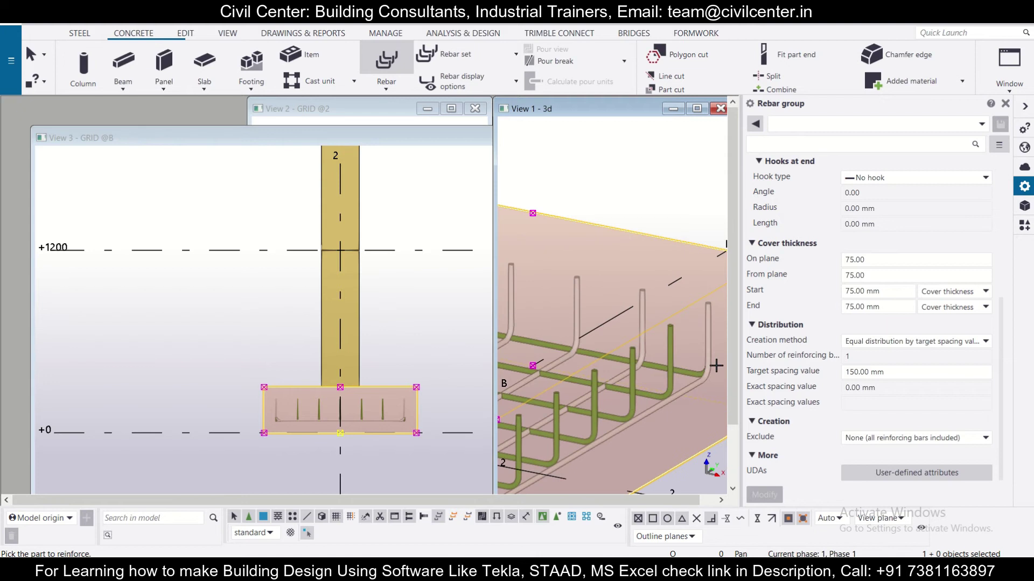
scroll(716, 366, down, 6)
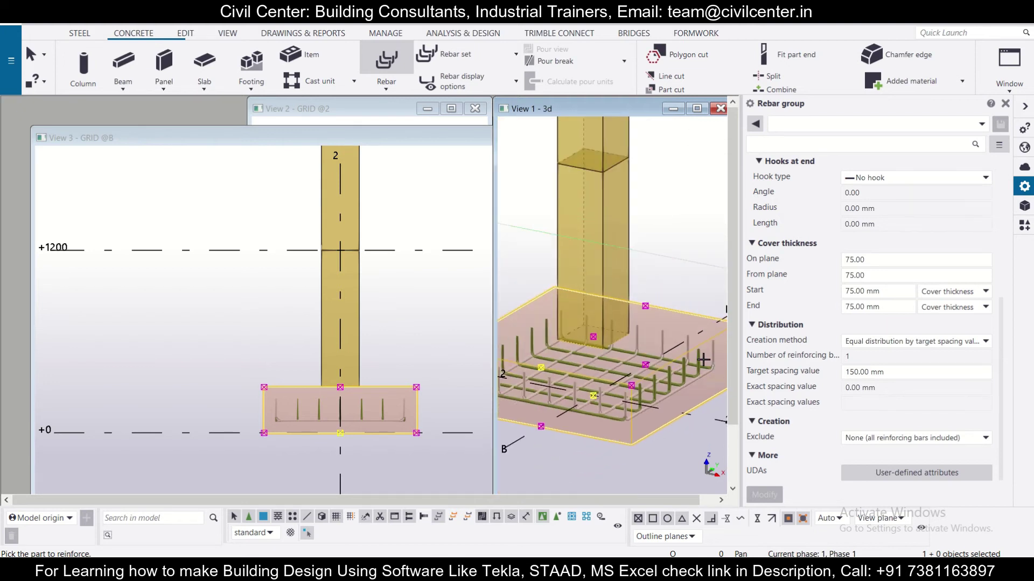
scroll(703, 360, down, 2)
Set the crossing rebar group's on-plane and from-plane cover thickness to 85 mm in the grid B view and apply the modification
click(408, 411)
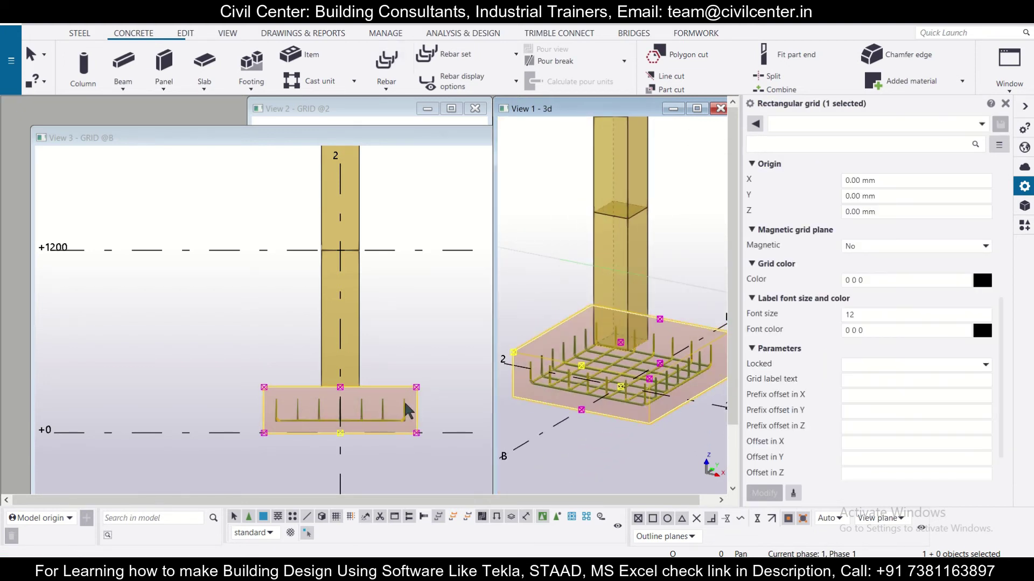
scroll(408, 410, up, 5)
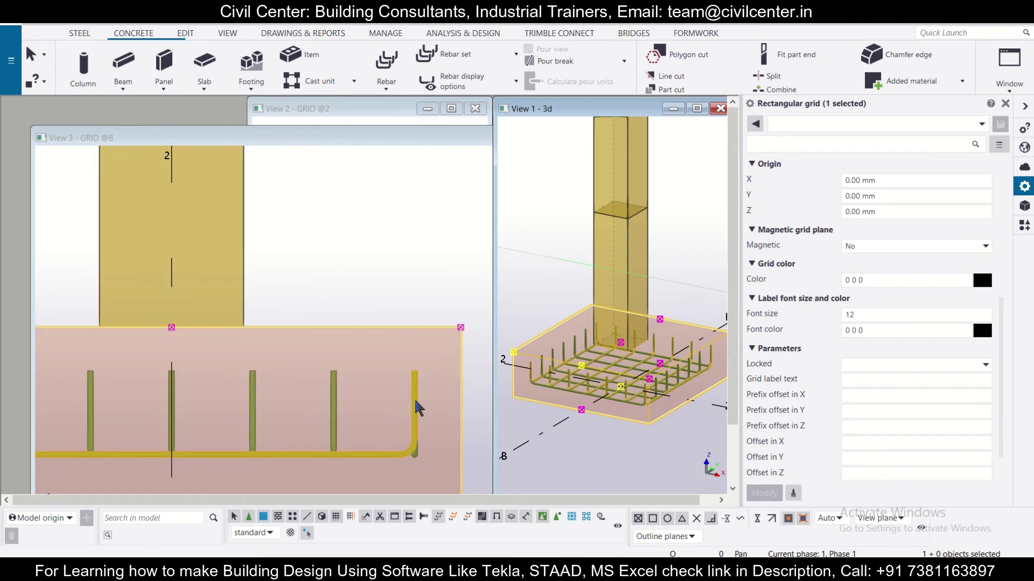
scroll(418, 407, down, 2)
click(417, 412)
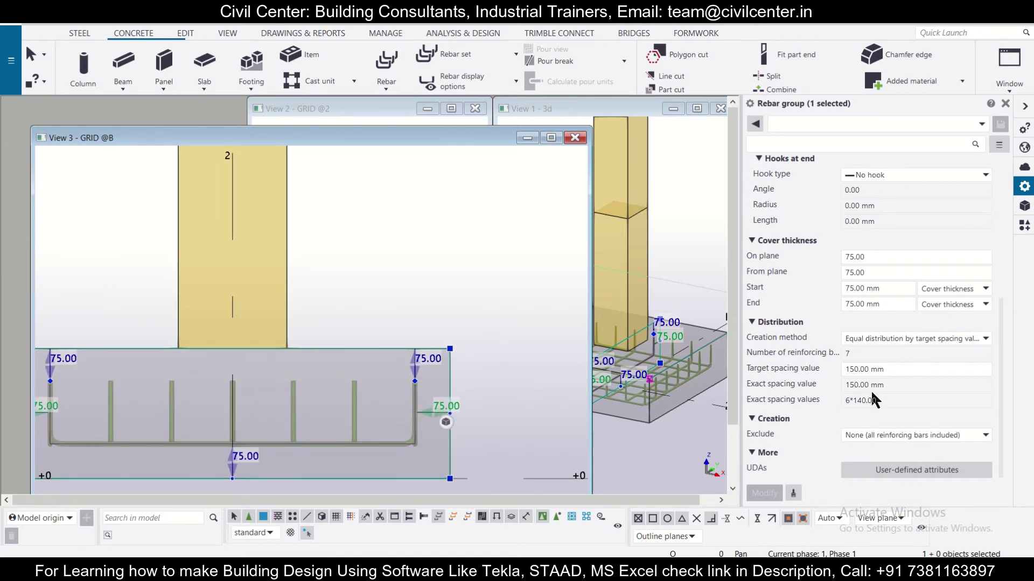
double_click(874, 258)
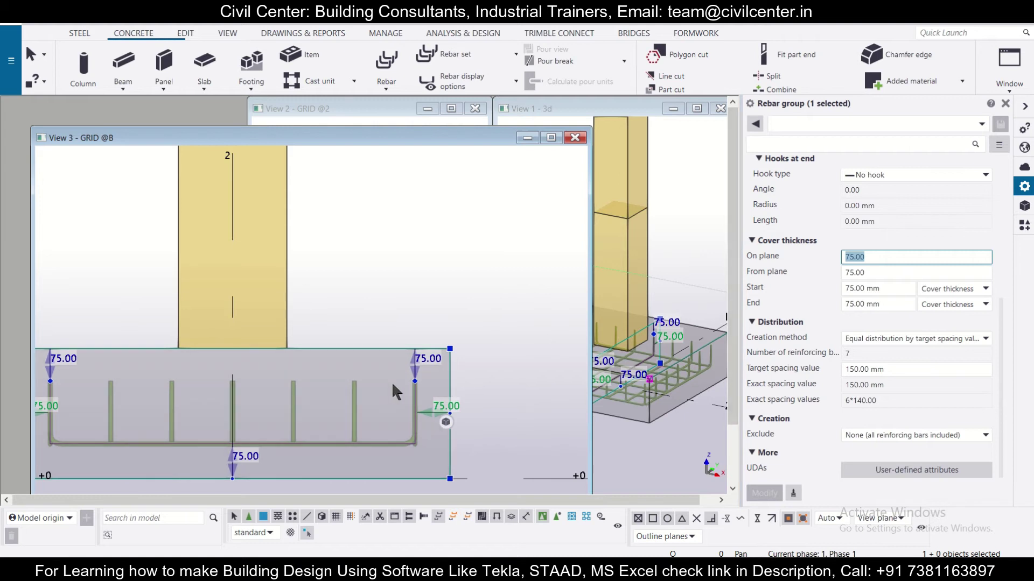
text(85)
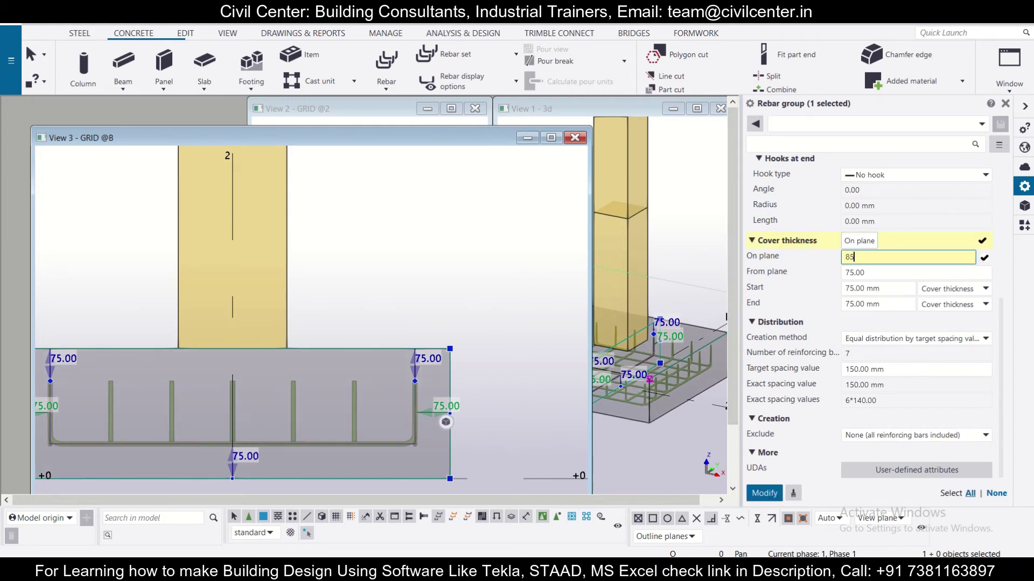
double_click(889, 275)
text(85)
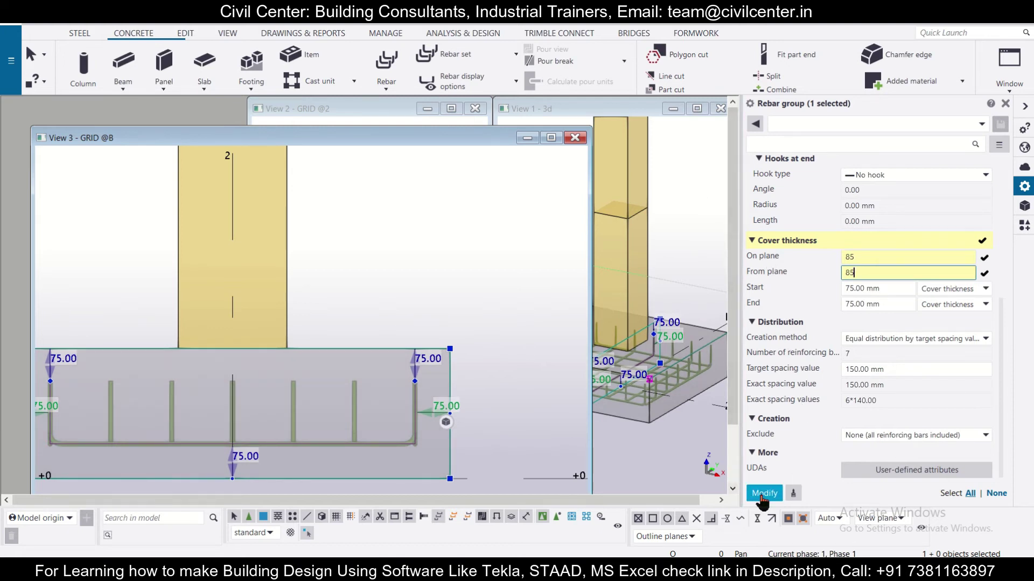
click(761, 494)
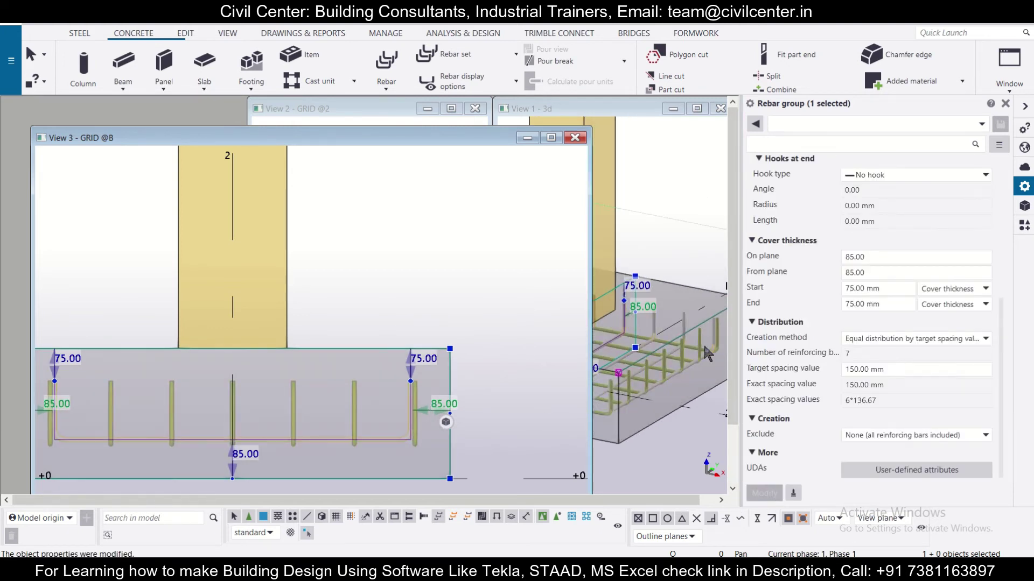
Examine in the 3D and grid B views how the two footing rebar layers sit relative to each other
scroll(707, 354, up, 3)
click(694, 434)
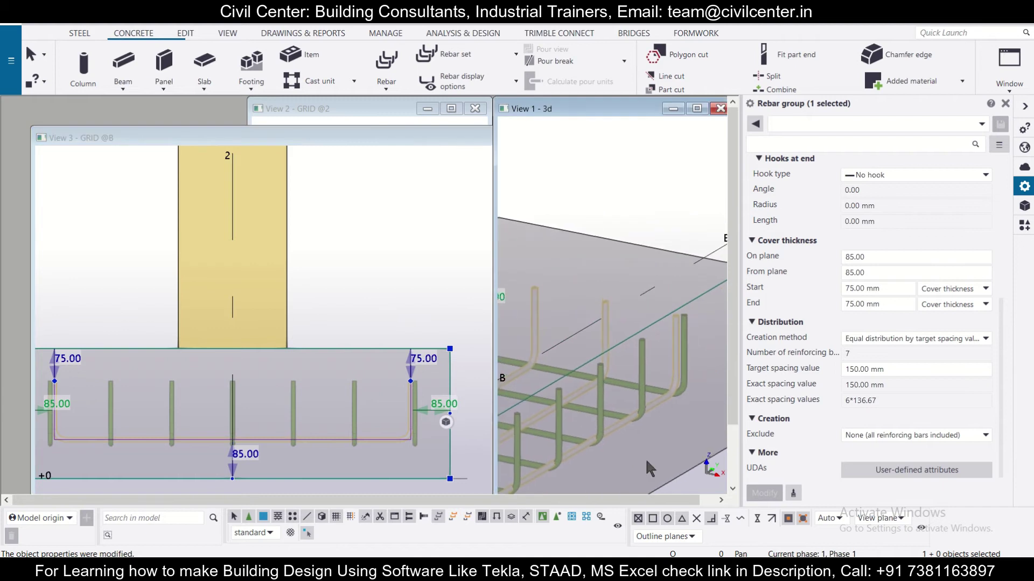
scroll(645, 458, down, 3)
scroll(695, 355, down, 3)
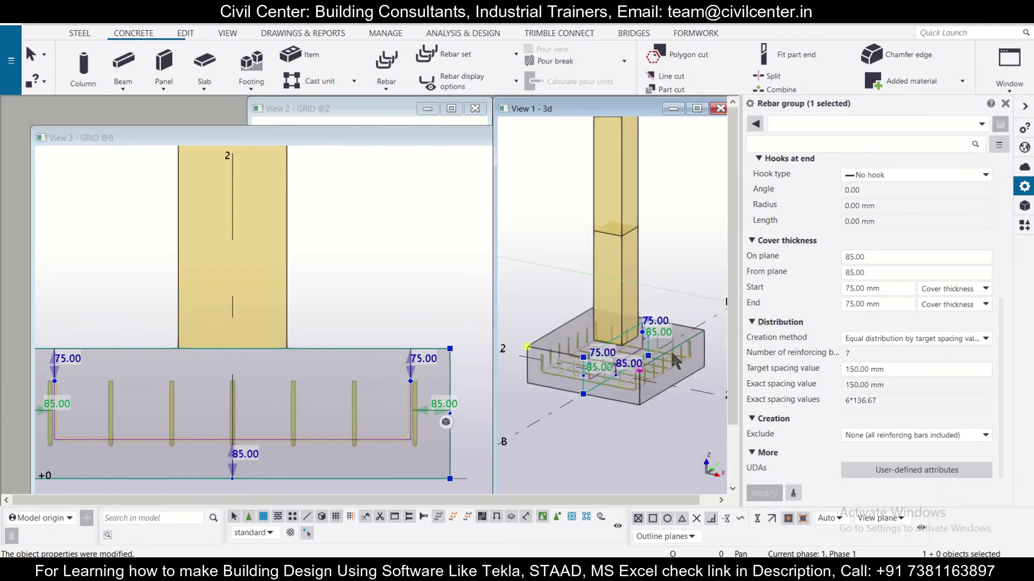
scroll(601, 445, up, 1)
scroll(601, 446, up, 5)
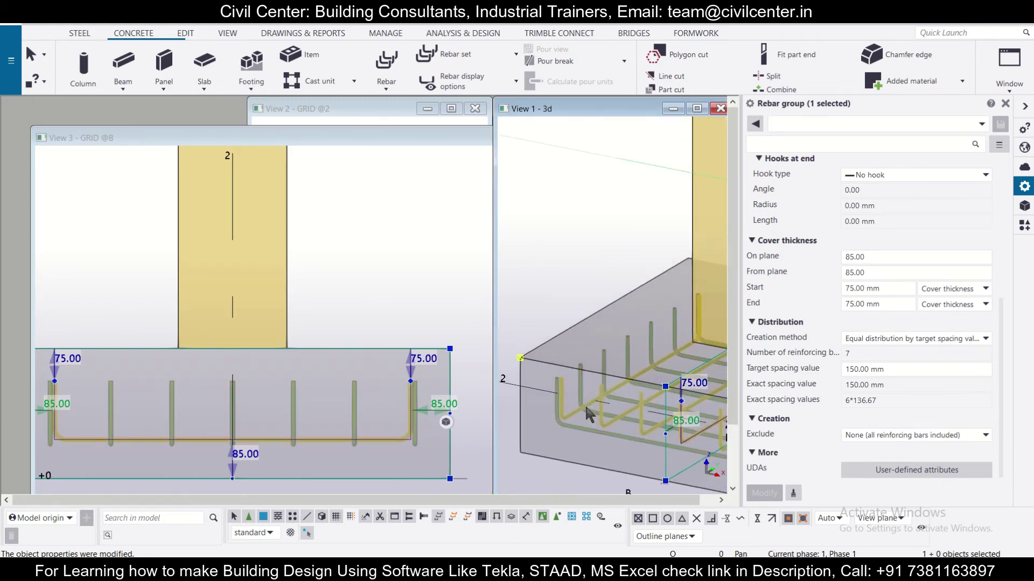
scroll(573, 405, down, 6)
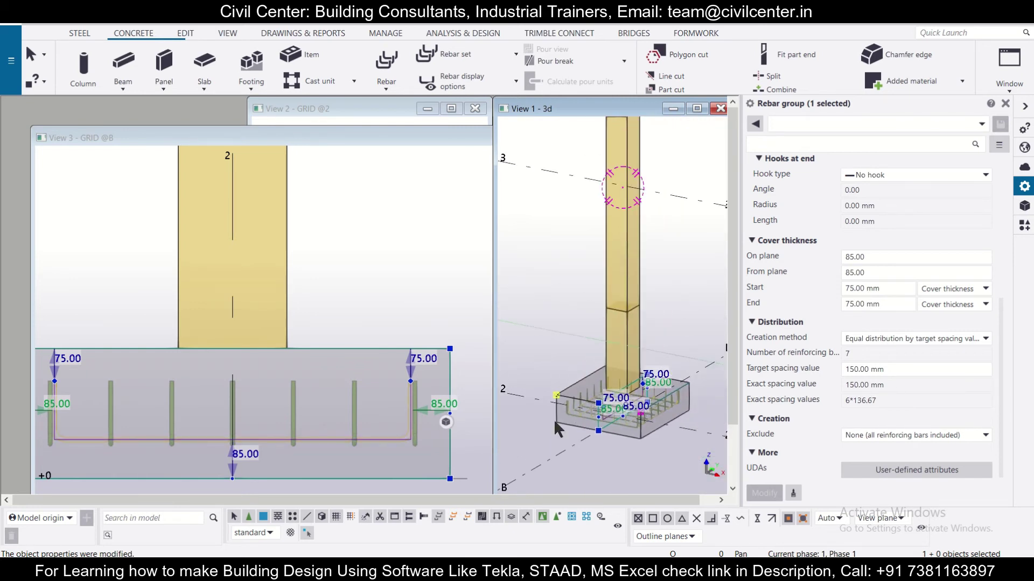
scroll(192, 407, down, 5)
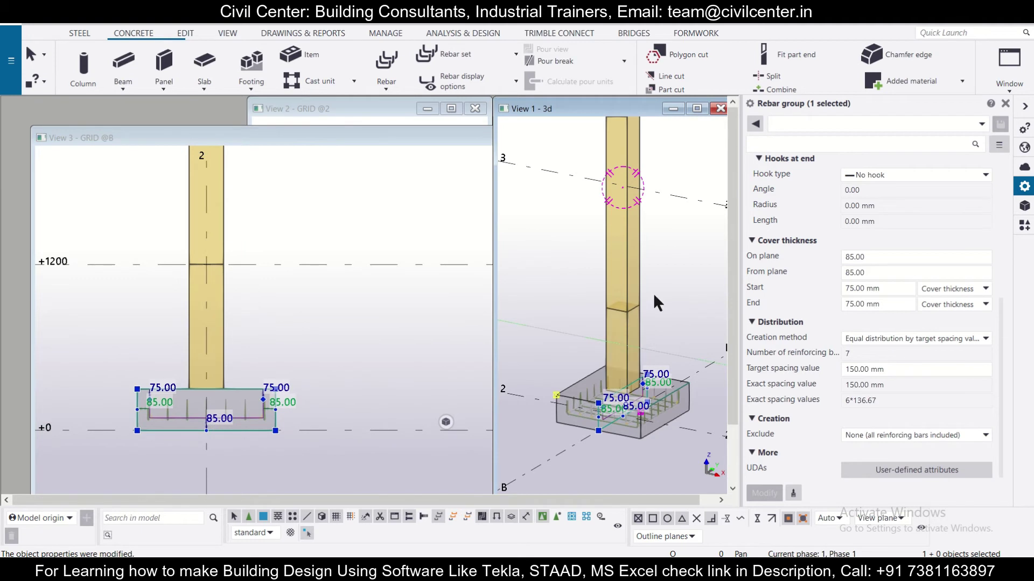
scroll(638, 367, down, 4)
scroll(639, 406, up, 1)
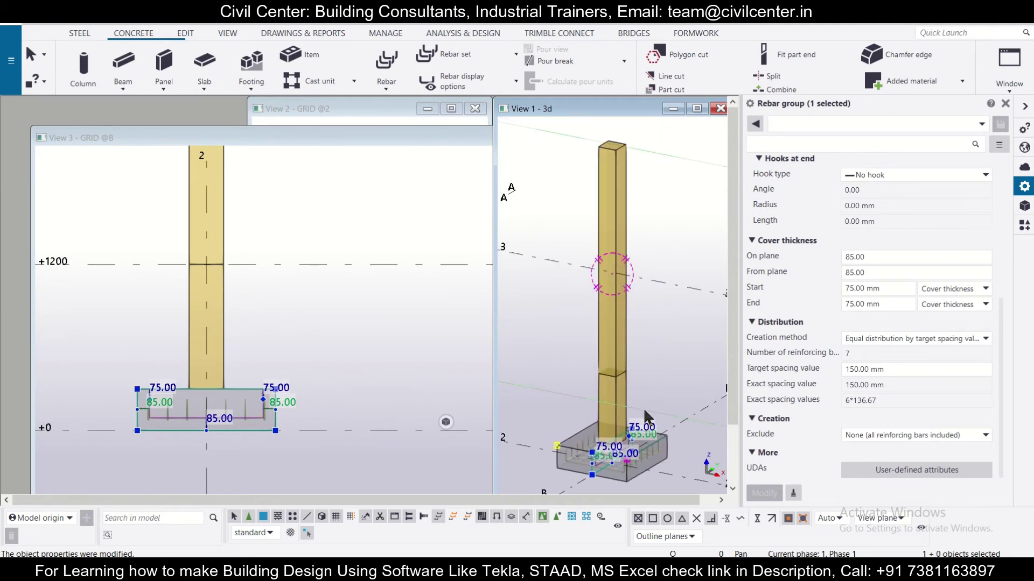
middle_drag(644, 408, 652, 343)
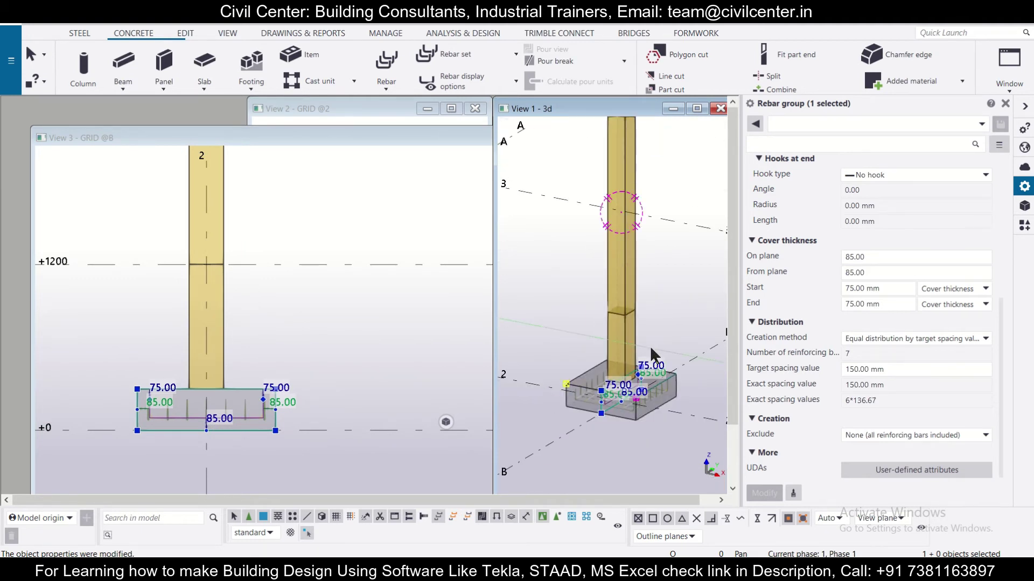
scroll(650, 346, up, 1)
Start a crossing rebar set using Fe500 size 8 tie/stirrup bars from the rebar catalog
scroll(329, 229, down, 7)
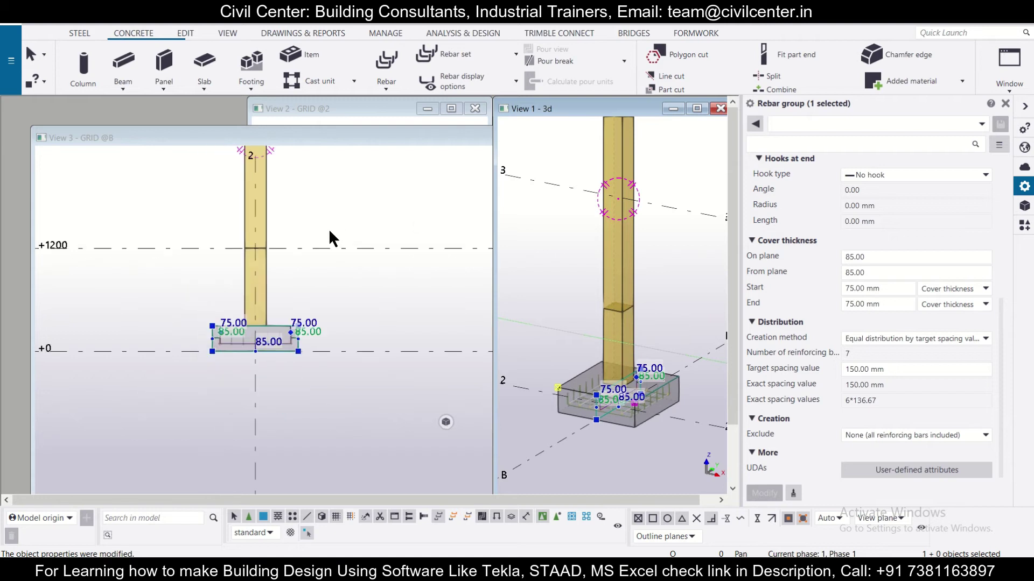
middle_drag(329, 228, 316, 305)
scroll(317, 304, down, 1)
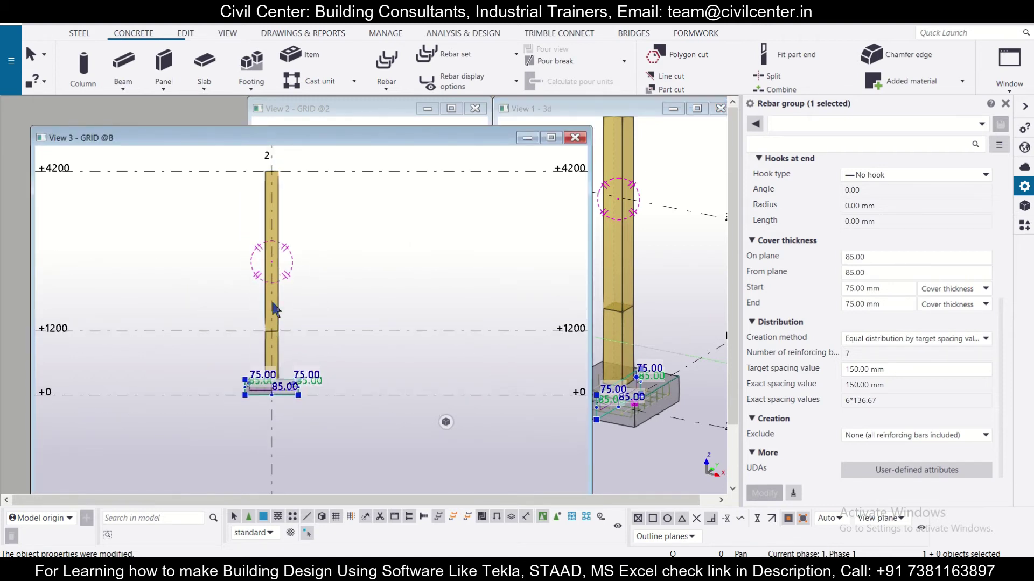
scroll(283, 267, up, 1)
scroll(309, 302, up, 1)
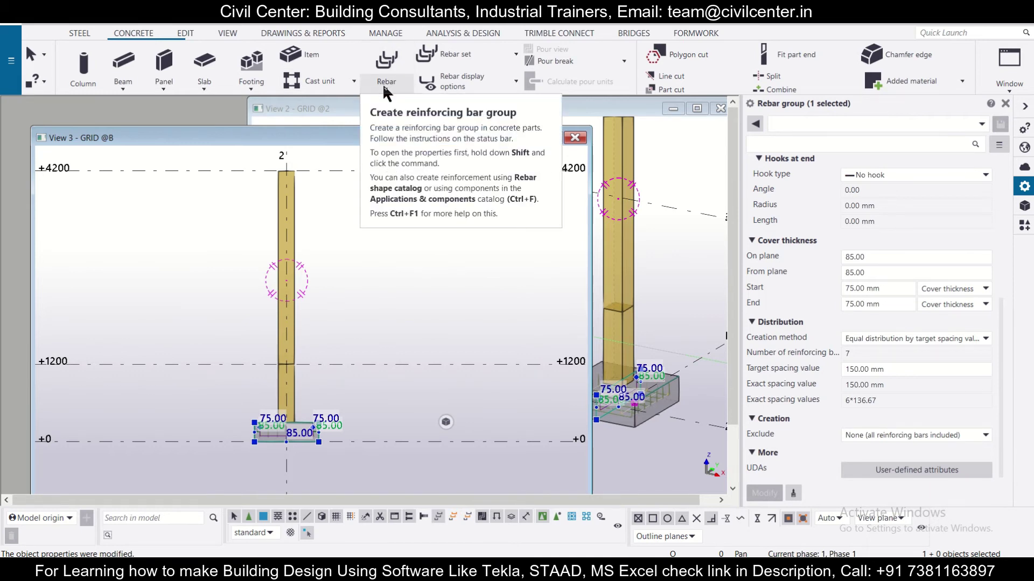
click(463, 52)
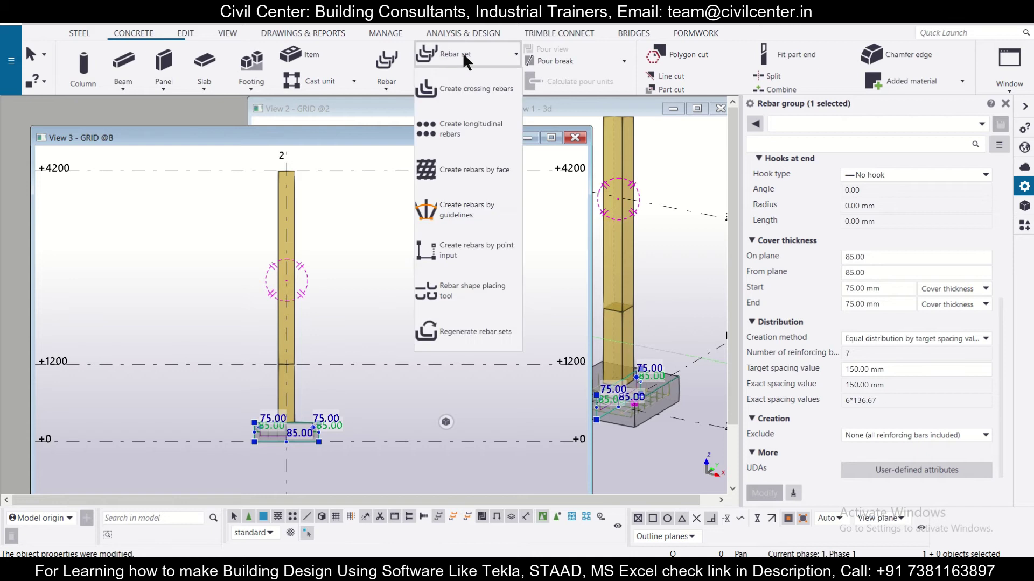
click(459, 87)
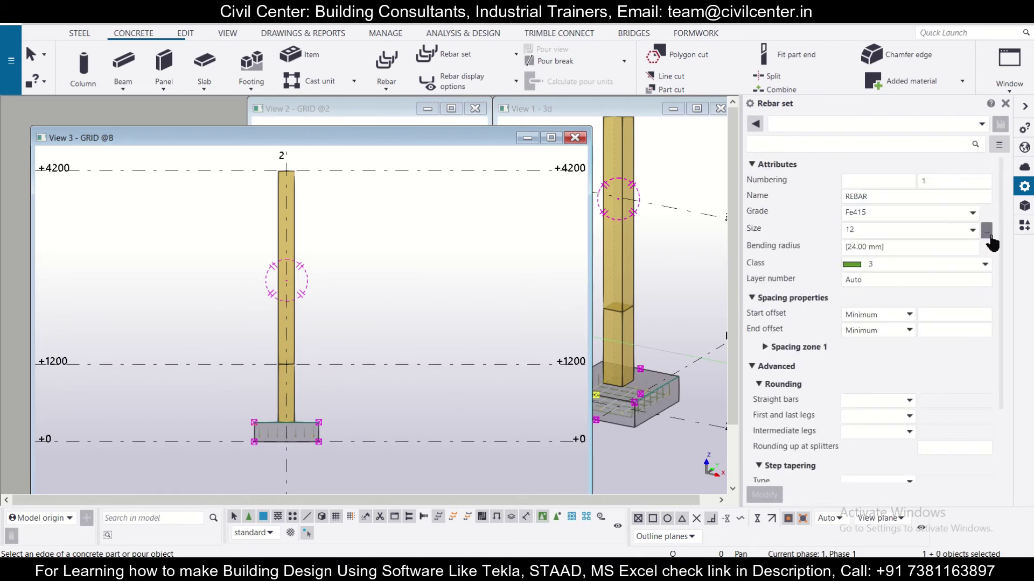
click(987, 230)
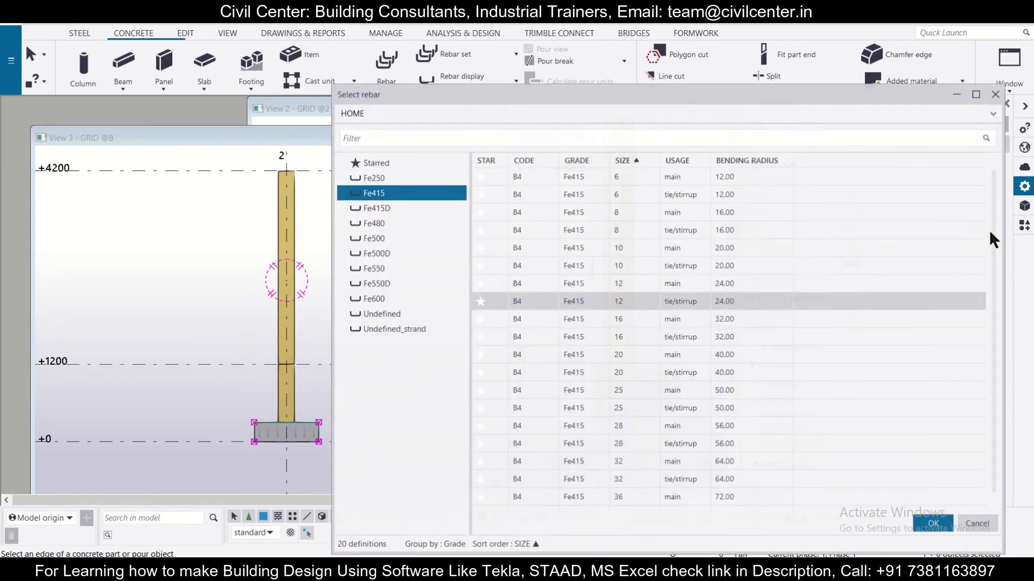
click(390, 238)
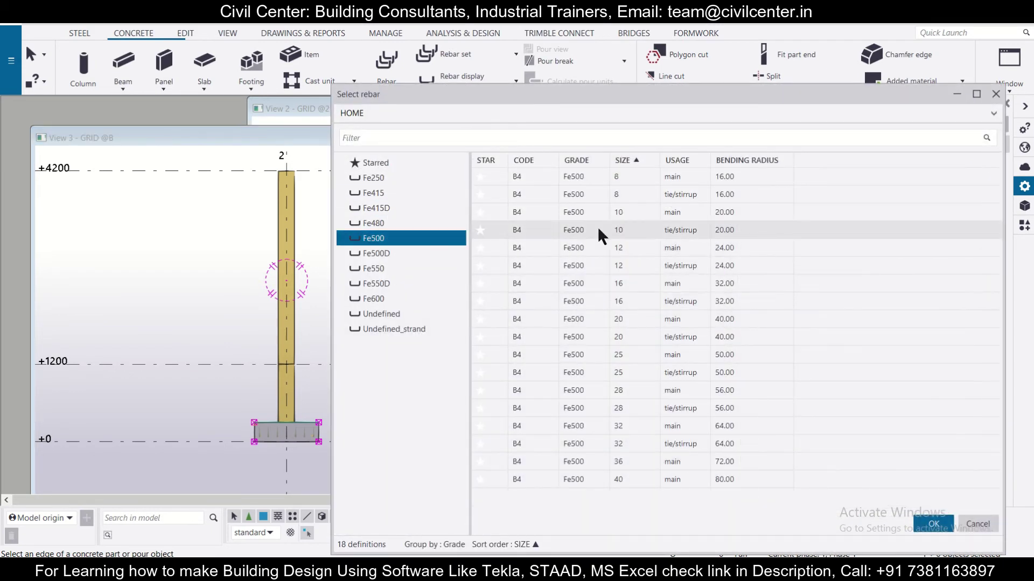
click(631, 196)
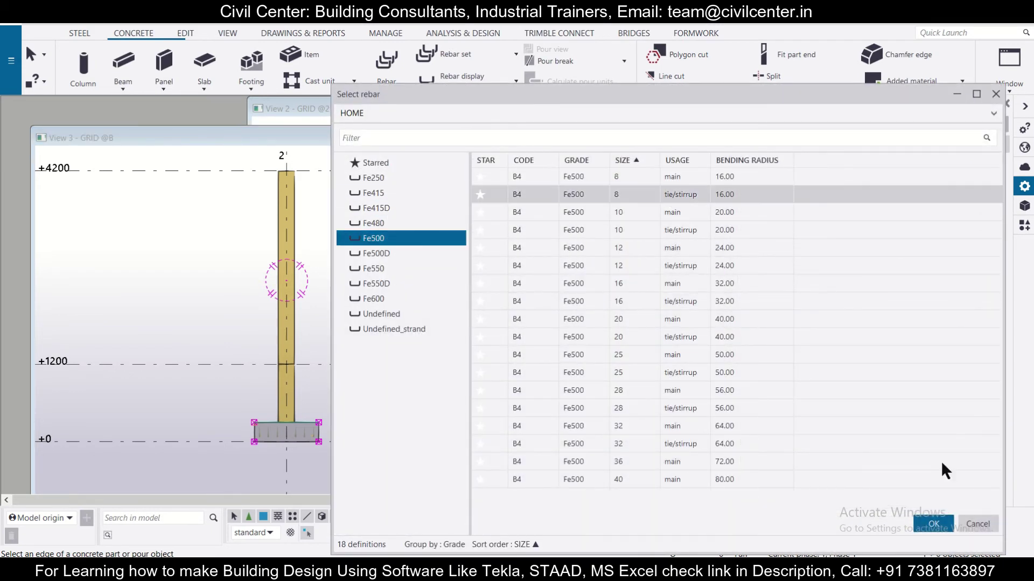
click(941, 528)
click(921, 328)
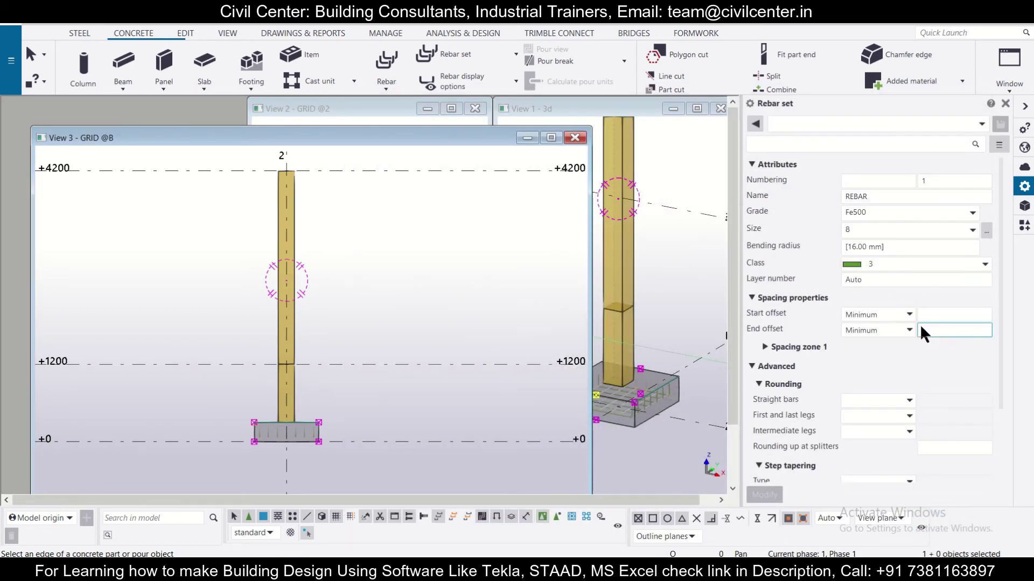
scroll(915, 332, down, 3)
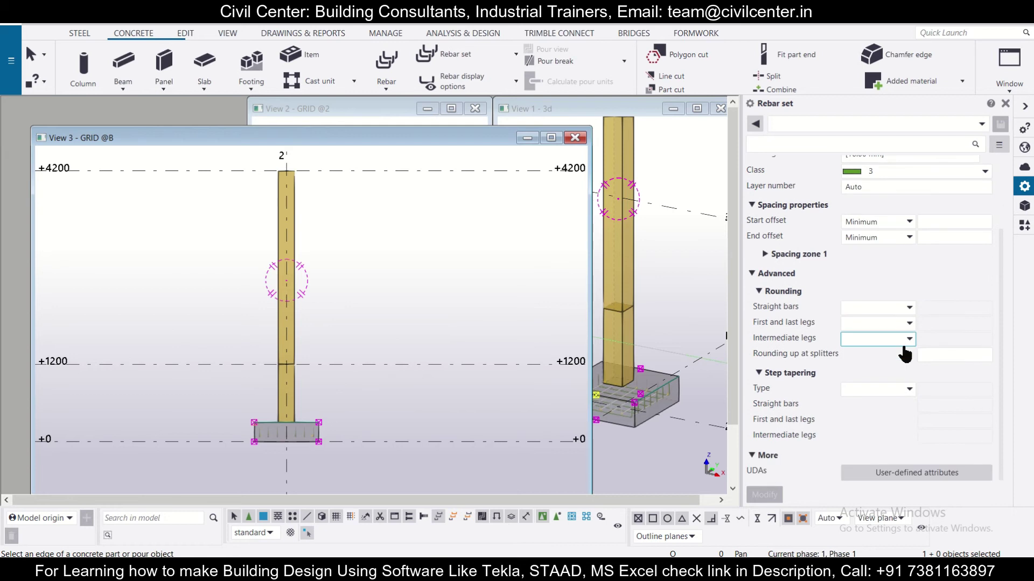
scroll(905, 355, up, 3)
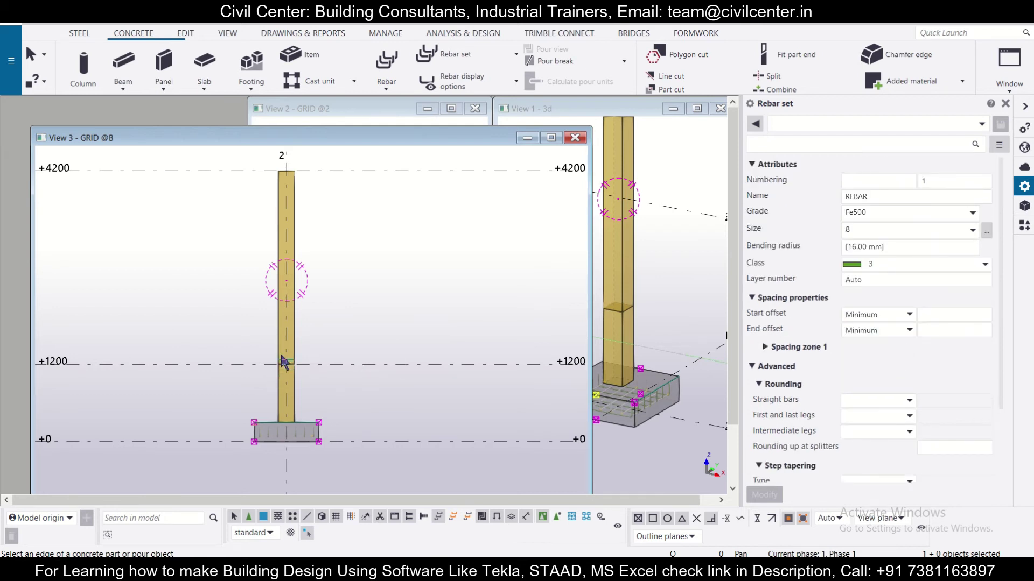
Place the size 8 stirrups in the lower column by picking its cross-section outline just above the footing in the grid B view
scroll(281, 347, up, 2)
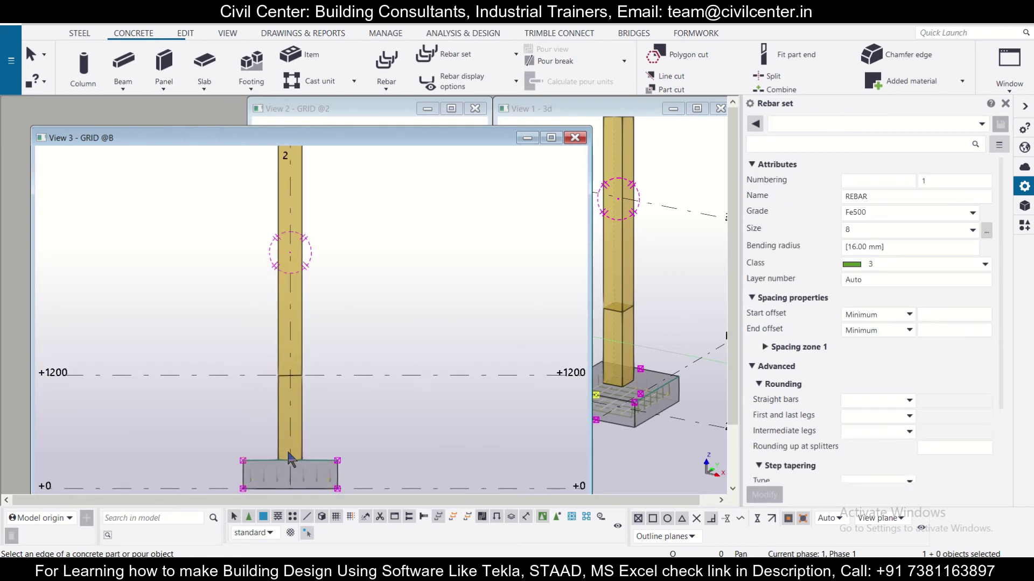
scroll(288, 455, up, 2)
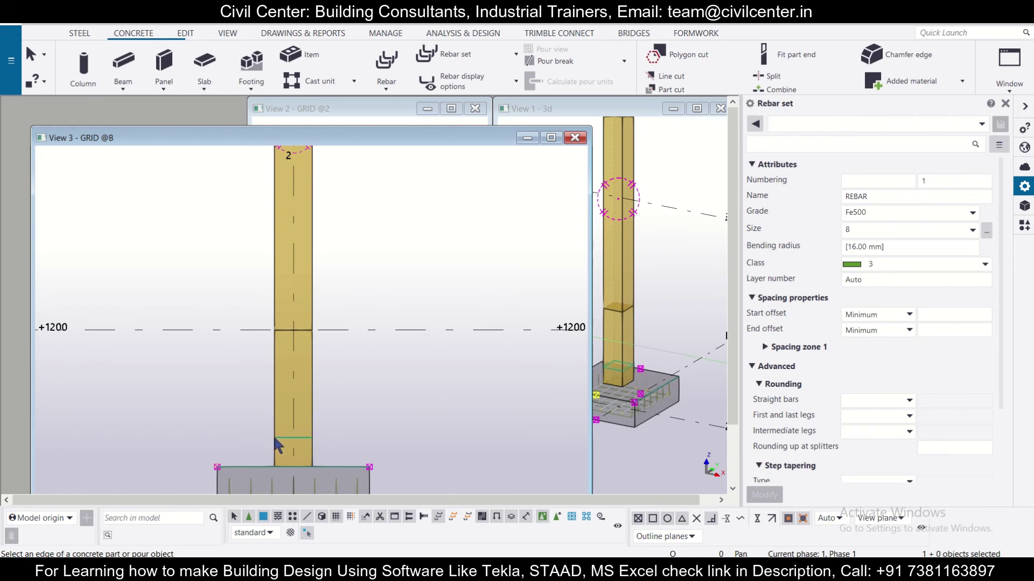
click(277, 438)
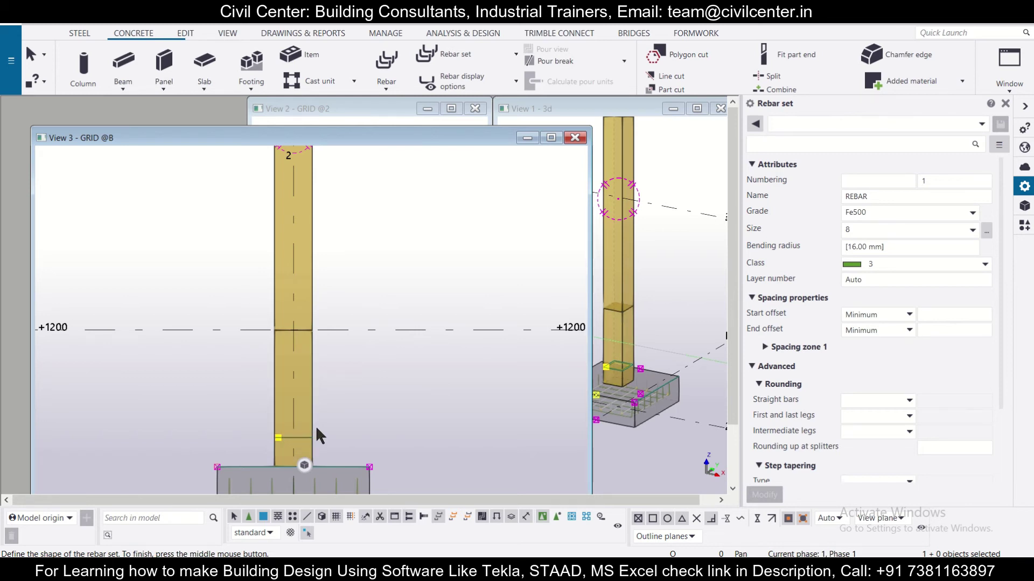
middle_click(387, 397)
scroll(288, 326, up, 2)
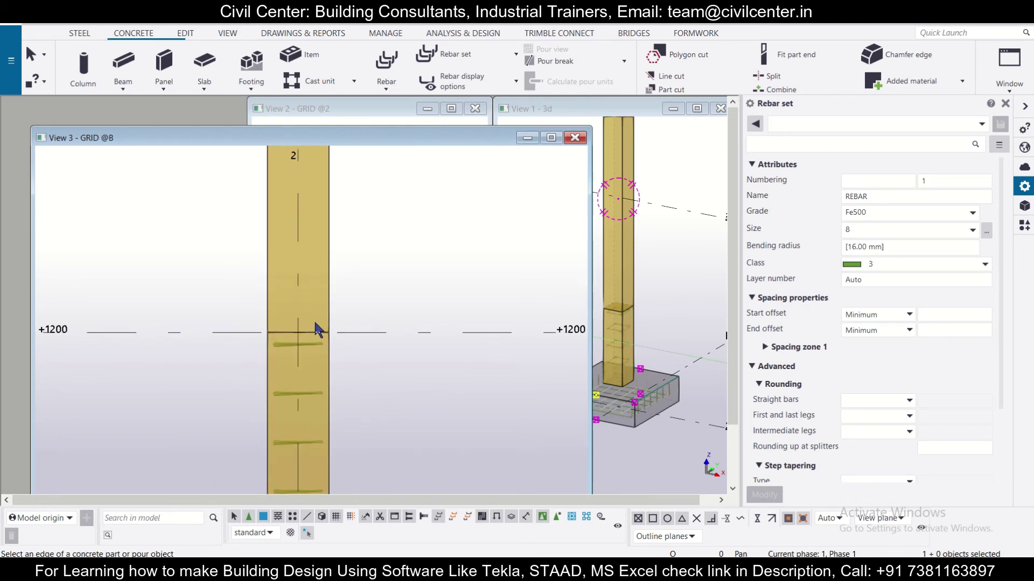
Place the size 8 stirrups in the upper column by picking its cross-section outline just above the +1200 level in the grid B view
scroll(432, 335, down, 5)
scroll(383, 361, up, 2)
scroll(409, 347, up, 3)
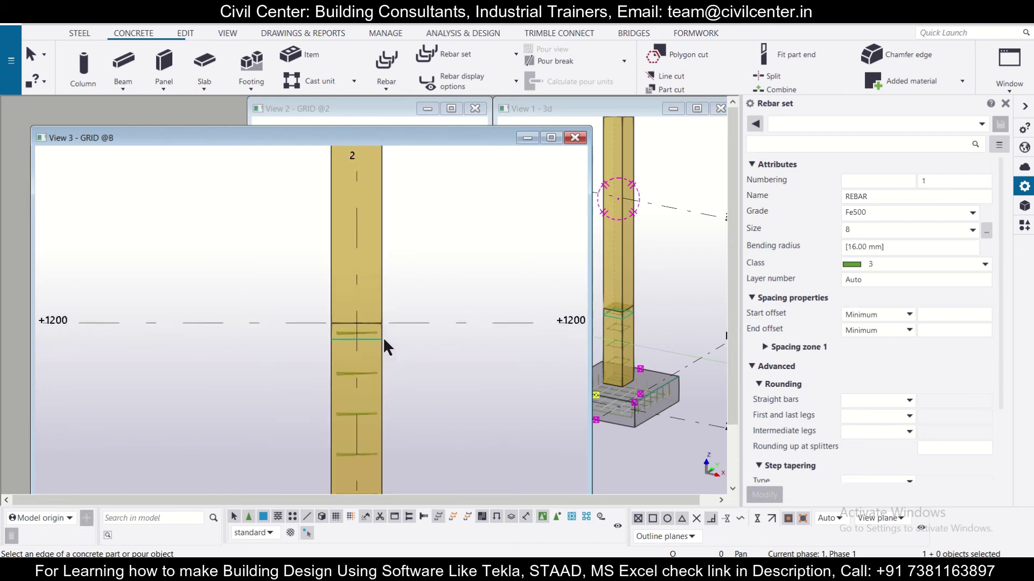
scroll(404, 327, down, 2)
middle_drag(392, 323, 370, 393)
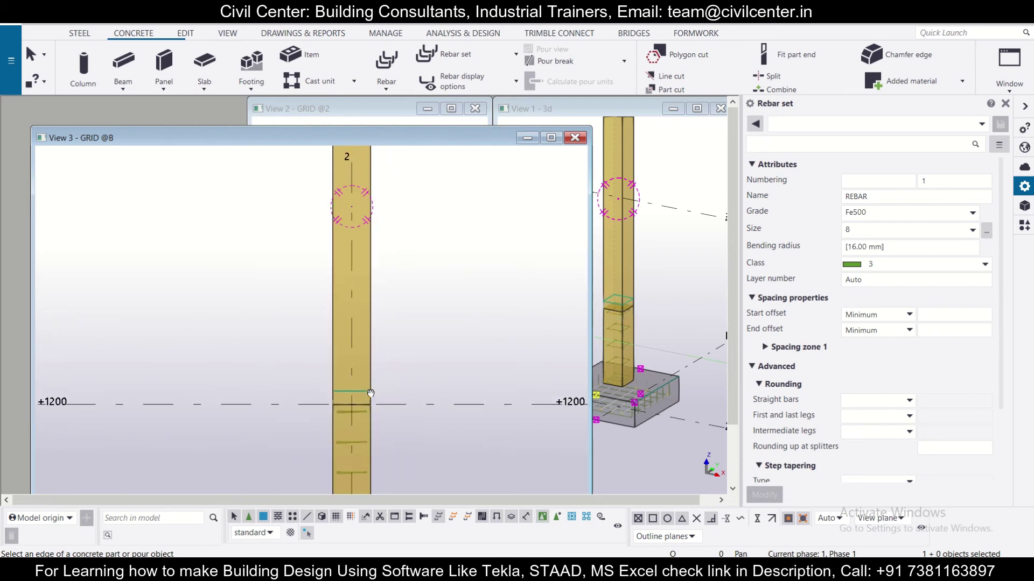
scroll(372, 415, down, 2)
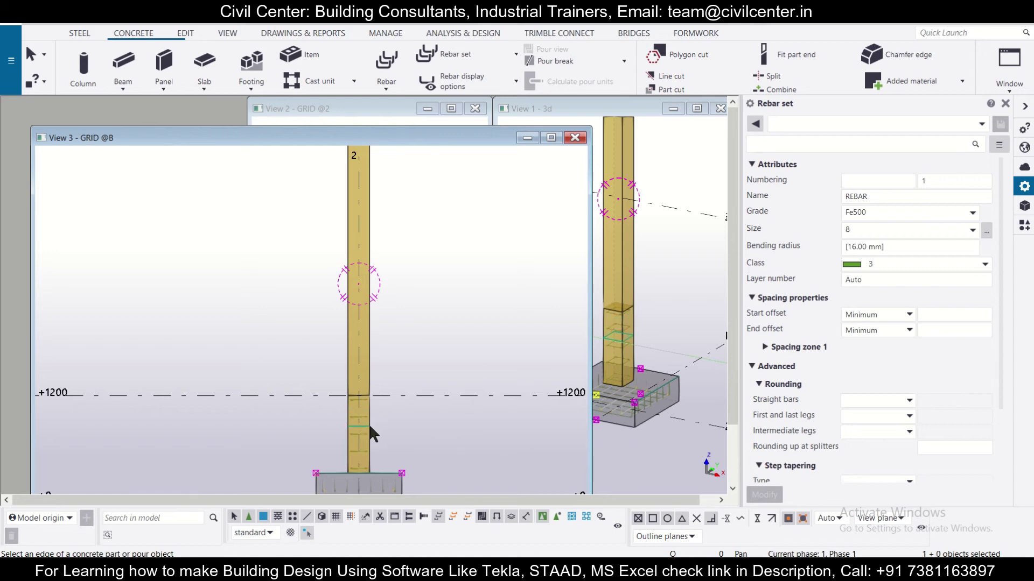
scroll(362, 370, up, 2)
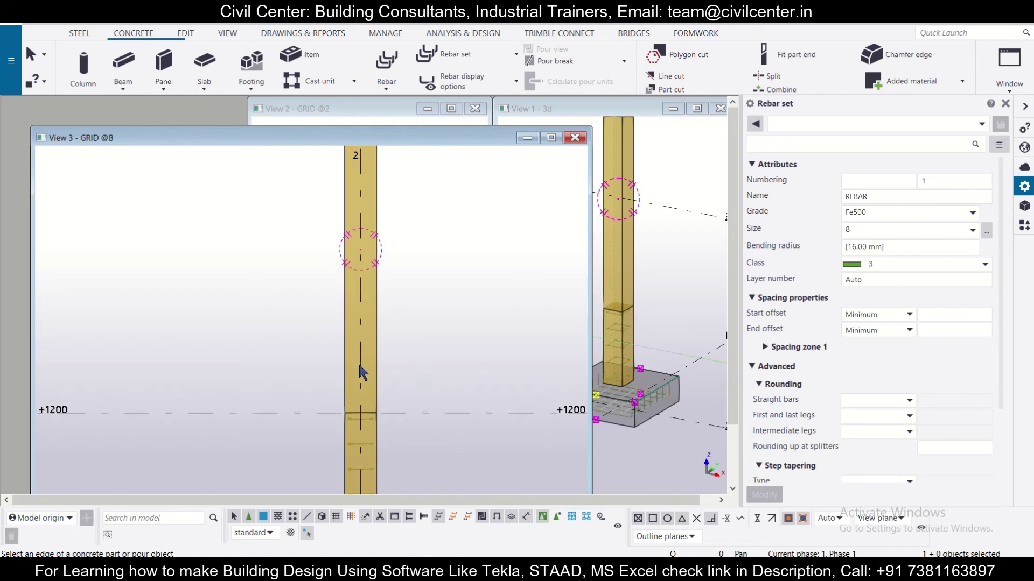
click(377, 411)
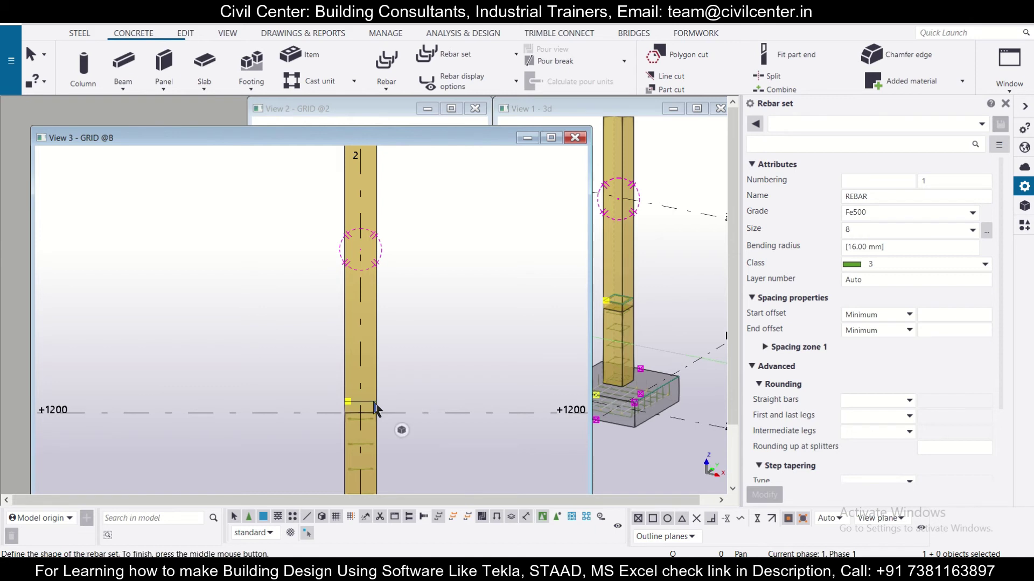
middle_click(445, 365)
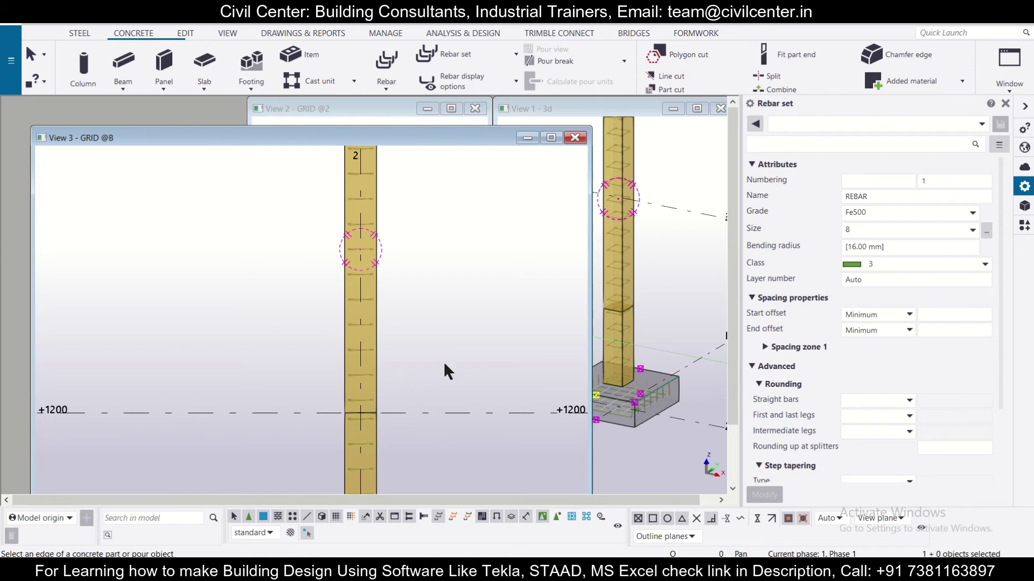
scroll(443, 366, down, 4)
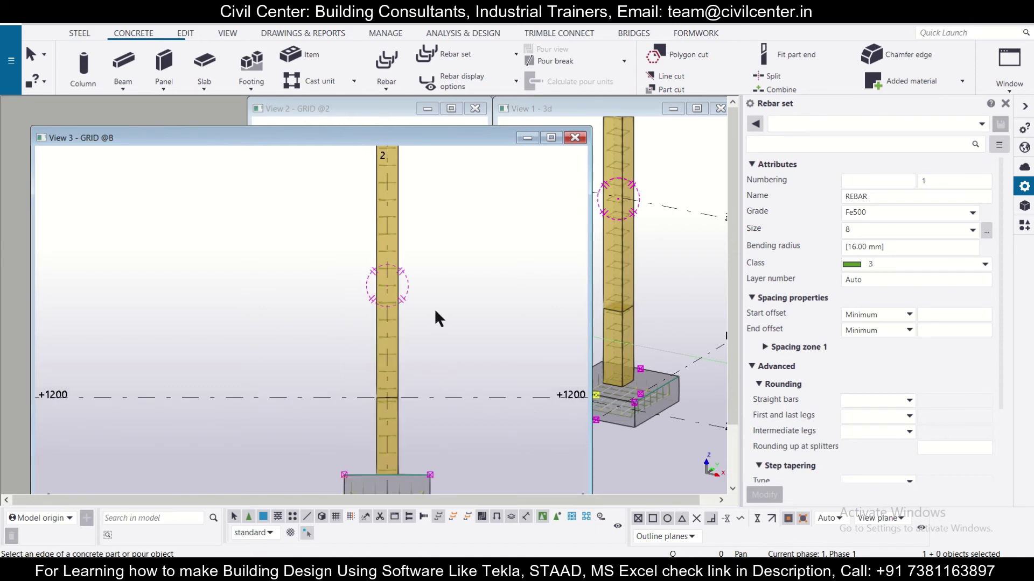
click(610, 247)
scroll(556, 335, up, 2)
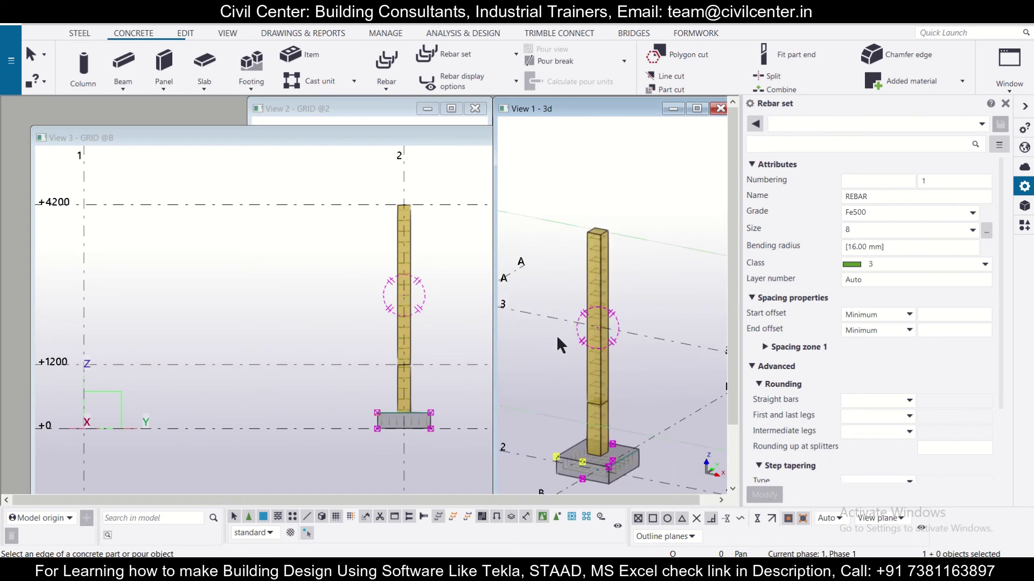
scroll(398, 377, up, 2)
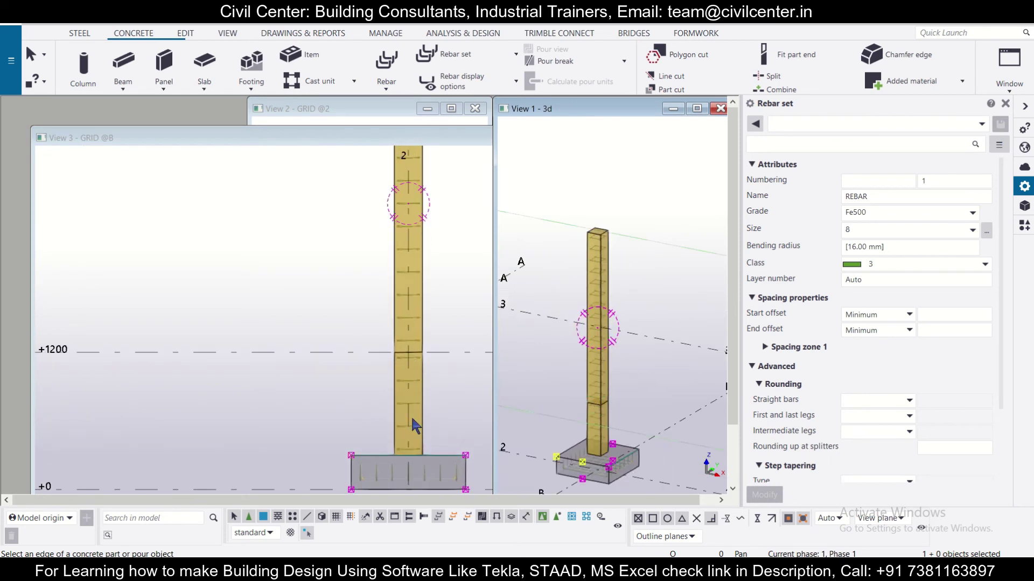
scroll(872, 425, down, 3)
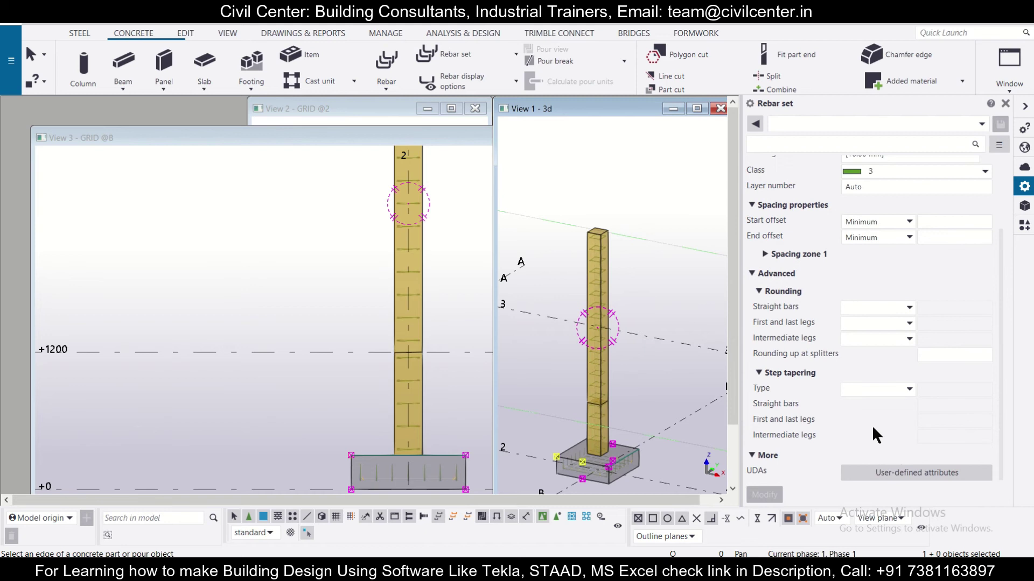
key(Escape)
Set the lower column stirrup set's spacing zone 1 to an exact spacing of 150 mm and apply the modification
click(408, 377)
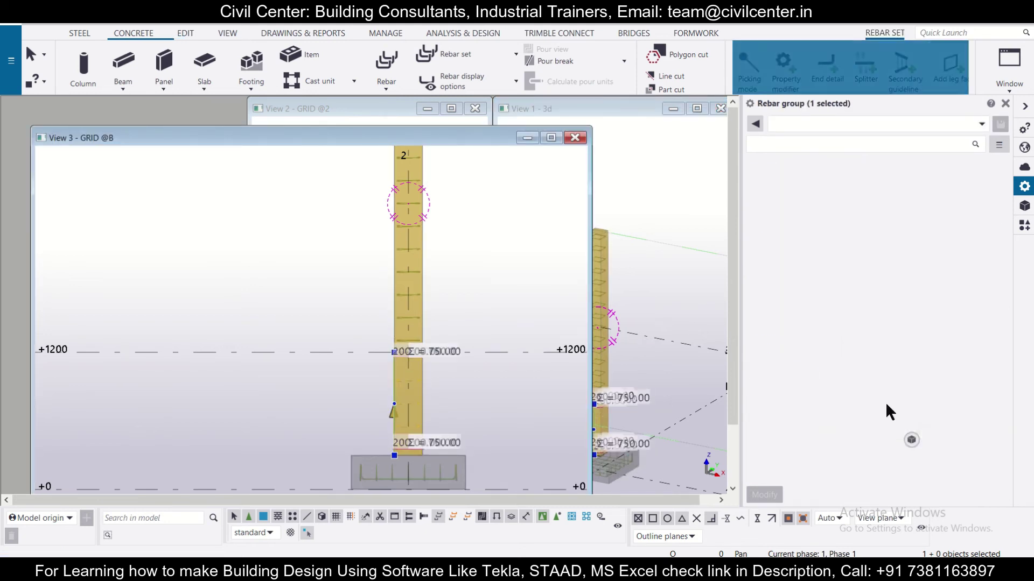
scroll(881, 392, up, 3)
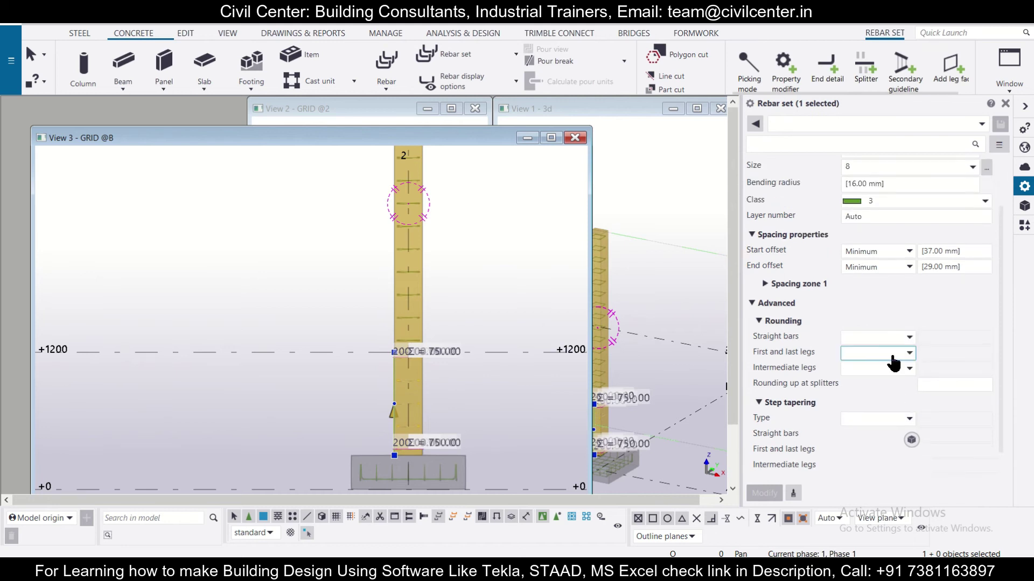
scroll(892, 357, down, 2)
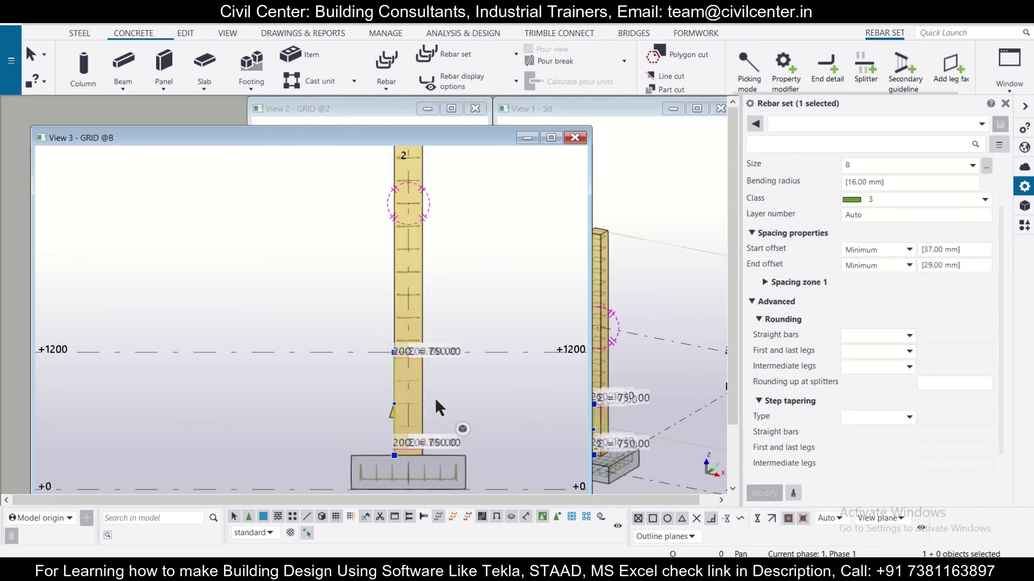
scroll(410, 400, up, 2)
scroll(413, 404, up, 2)
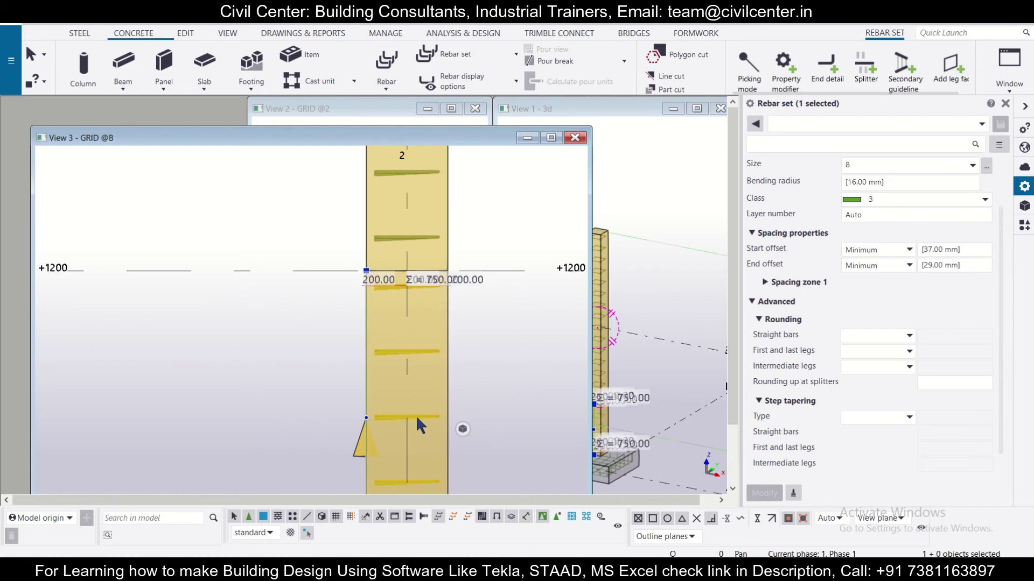
scroll(888, 428, down, 1)
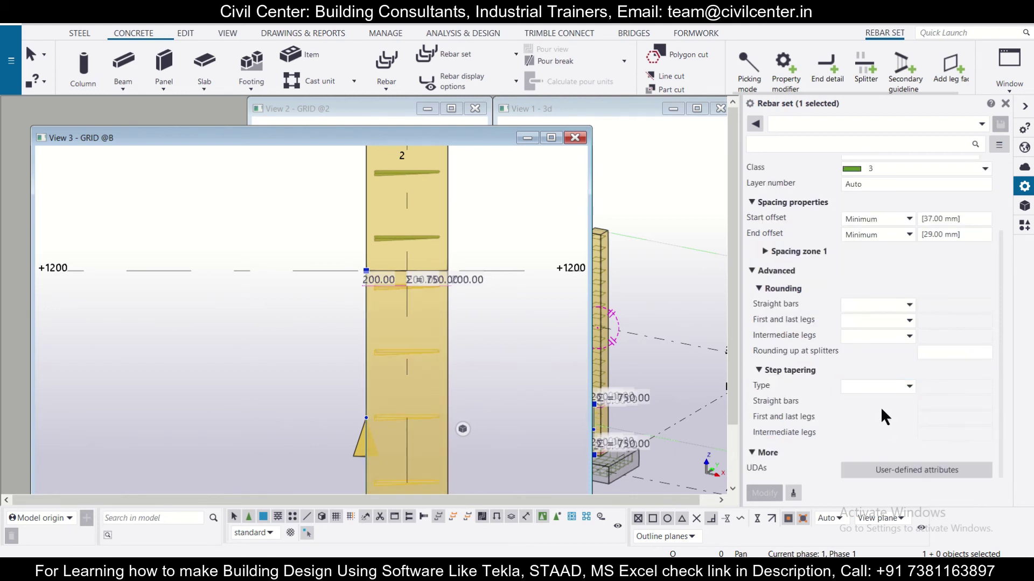
scroll(885, 417, up, 1)
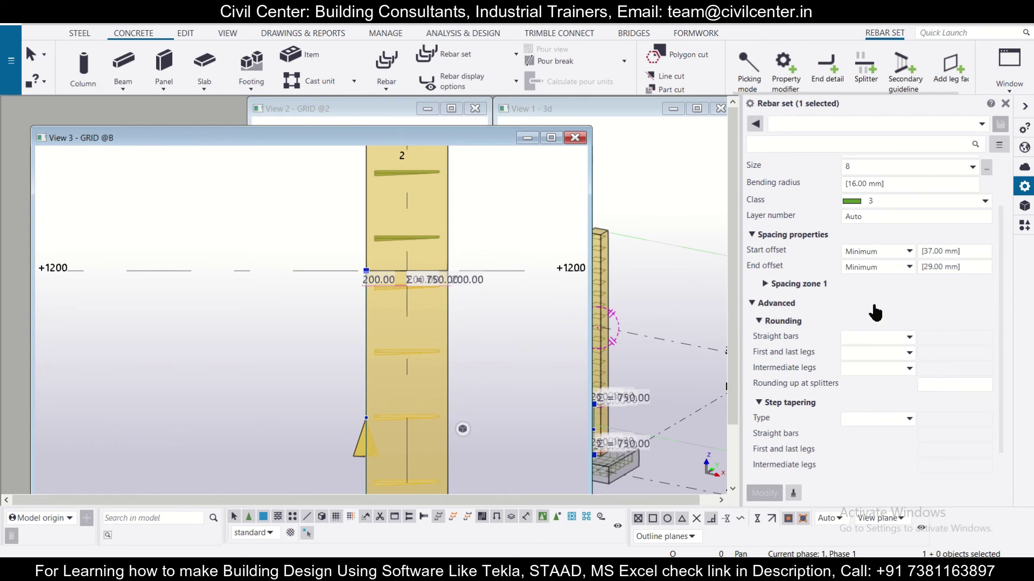
click(801, 285)
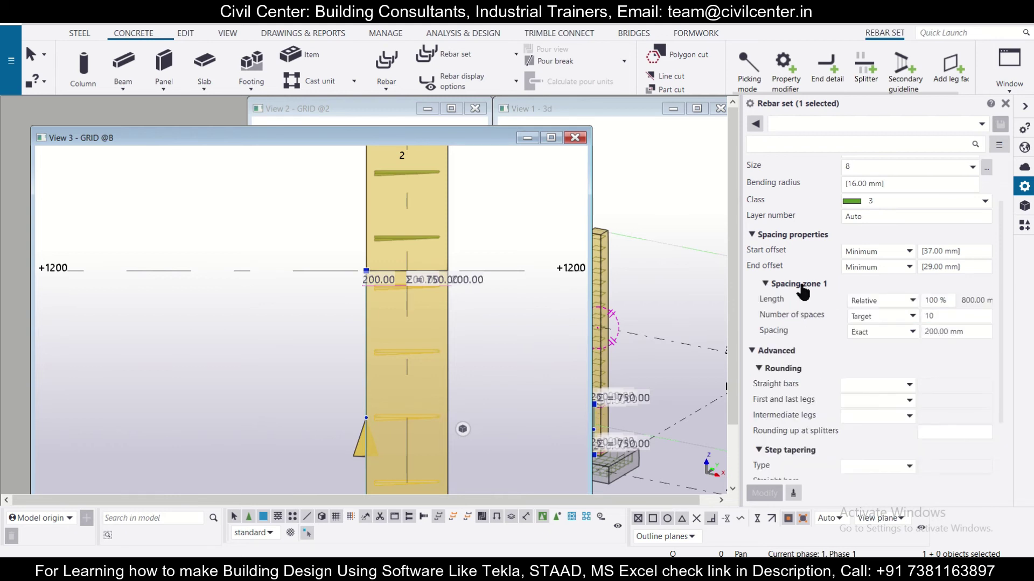
click(952, 332)
drag(971, 333, 881, 328)
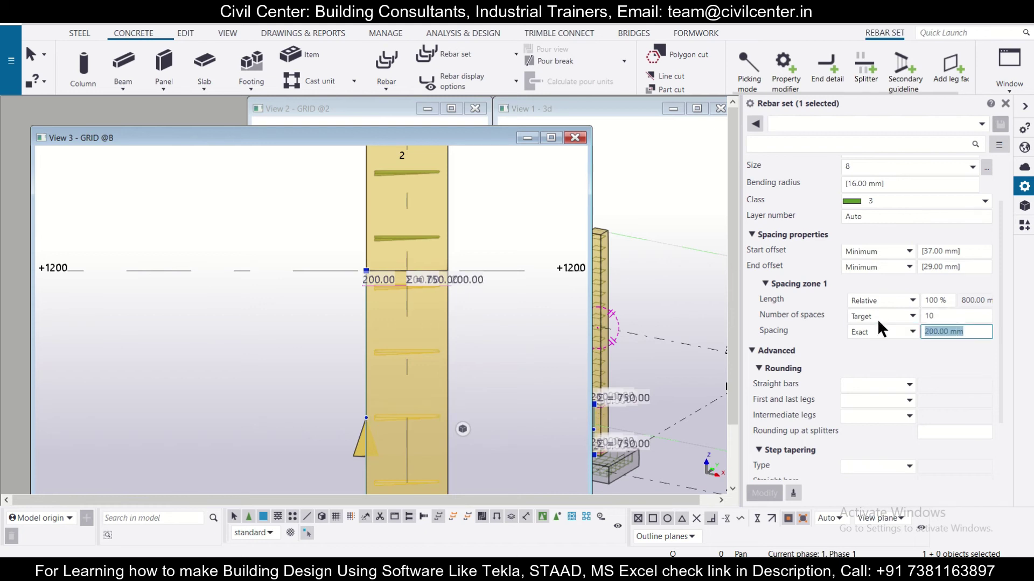
text(150)
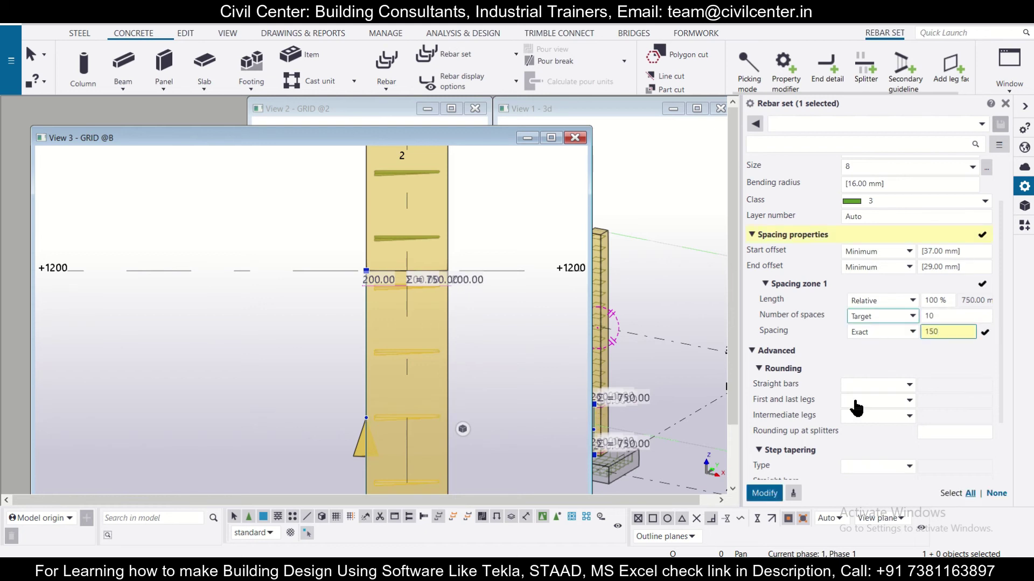
click(763, 492)
Display the spacing zones of the upper column's stirrup set and split them at the middle into two equal zones
scroll(434, 358, down, 6)
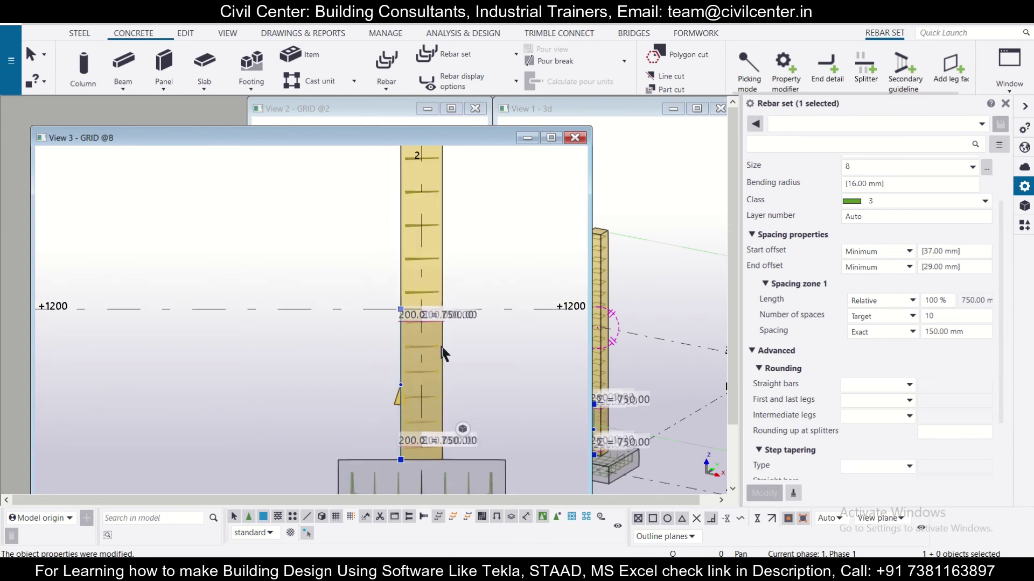
middle_drag(447, 317, 464, 332)
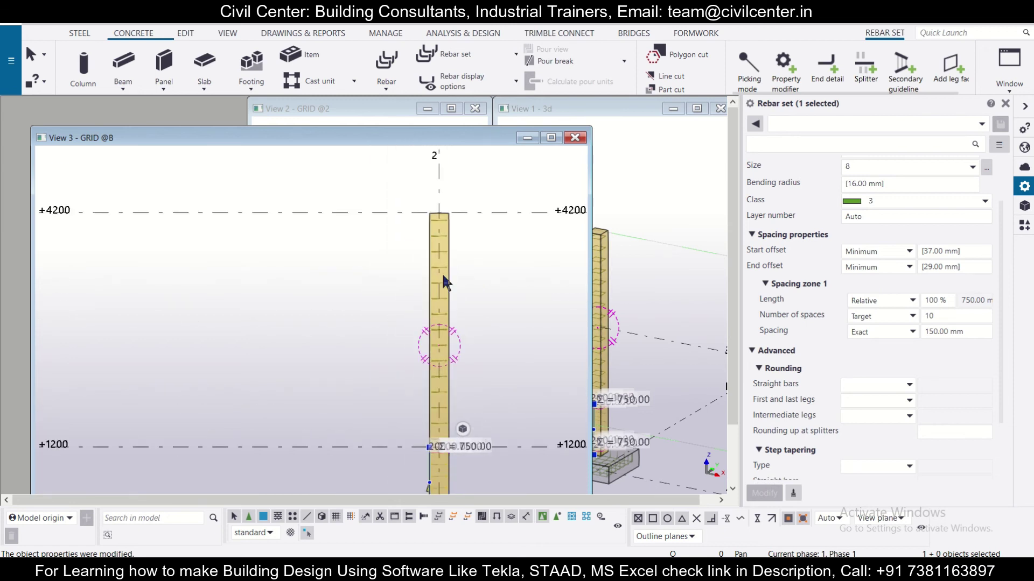
scroll(434, 421, up, 2)
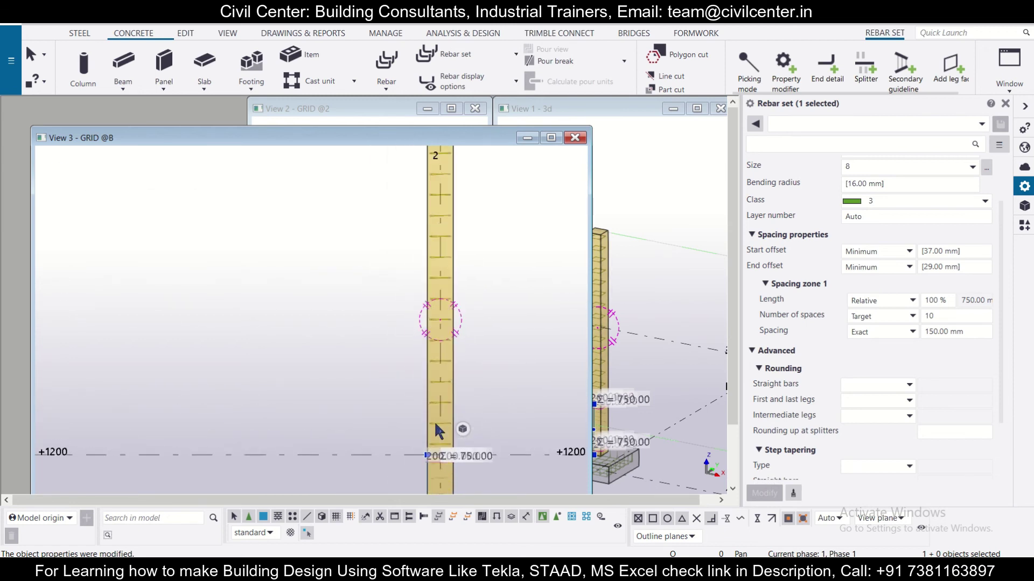
click(449, 386)
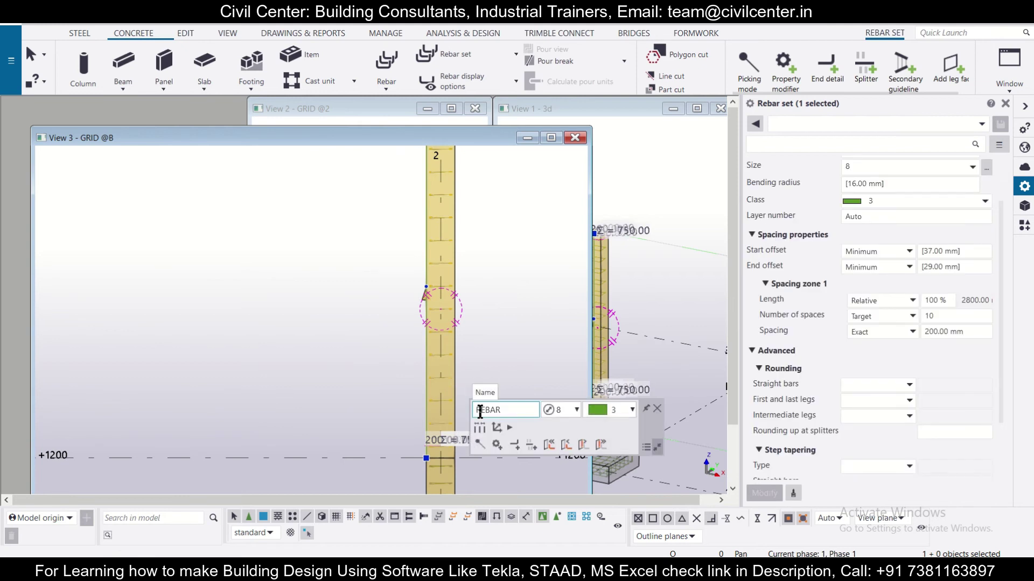
click(479, 431)
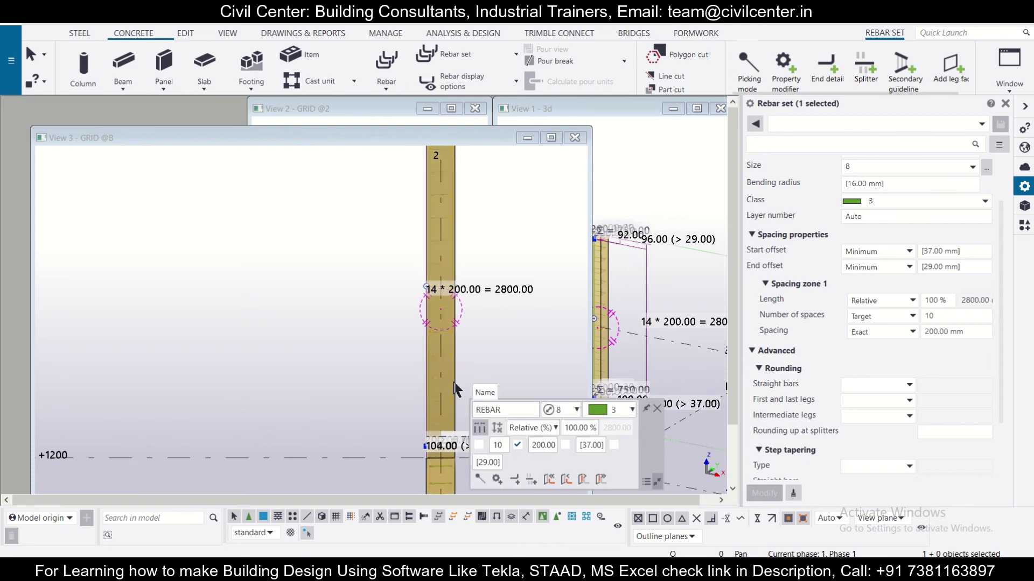
scroll(443, 273, up, 2)
scroll(441, 323, up, 1)
scroll(365, 229, up, 1)
scroll(405, 308, up, 2)
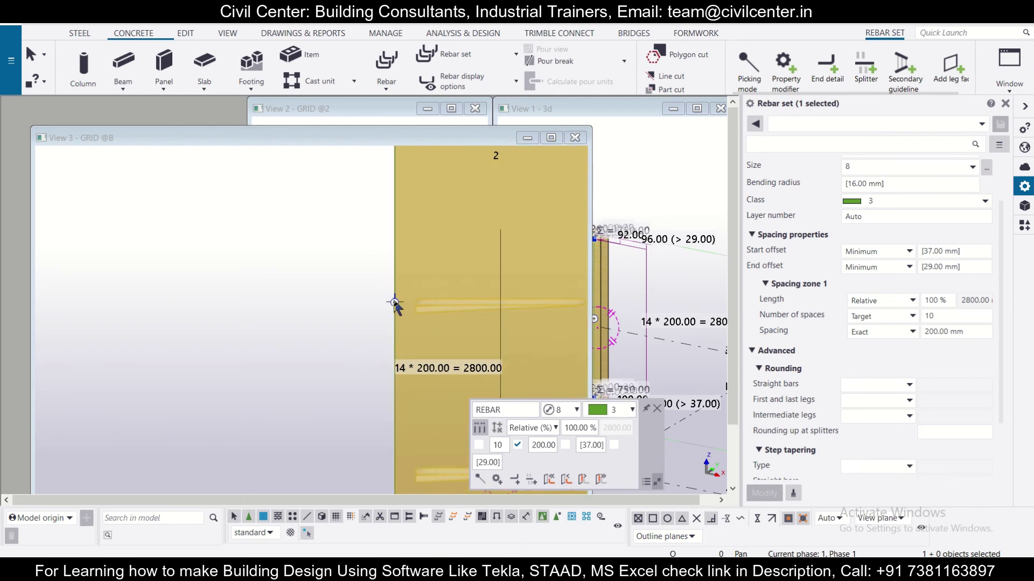
click(396, 302)
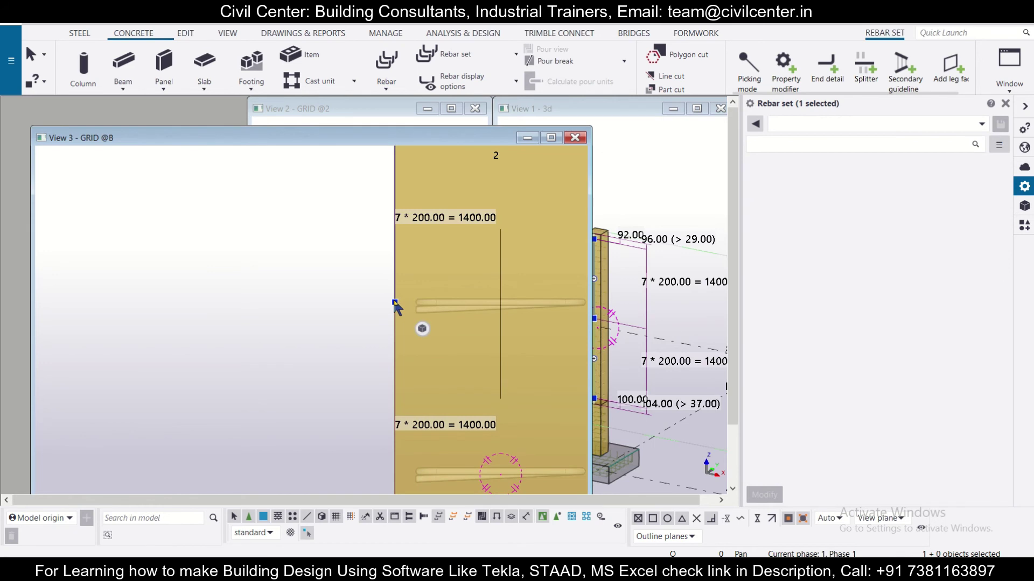
Split the lower half of the upper column's stirrup spacing at its midpoint to make three spacing zones
scroll(451, 366, down, 2)
scroll(451, 367, up, 3)
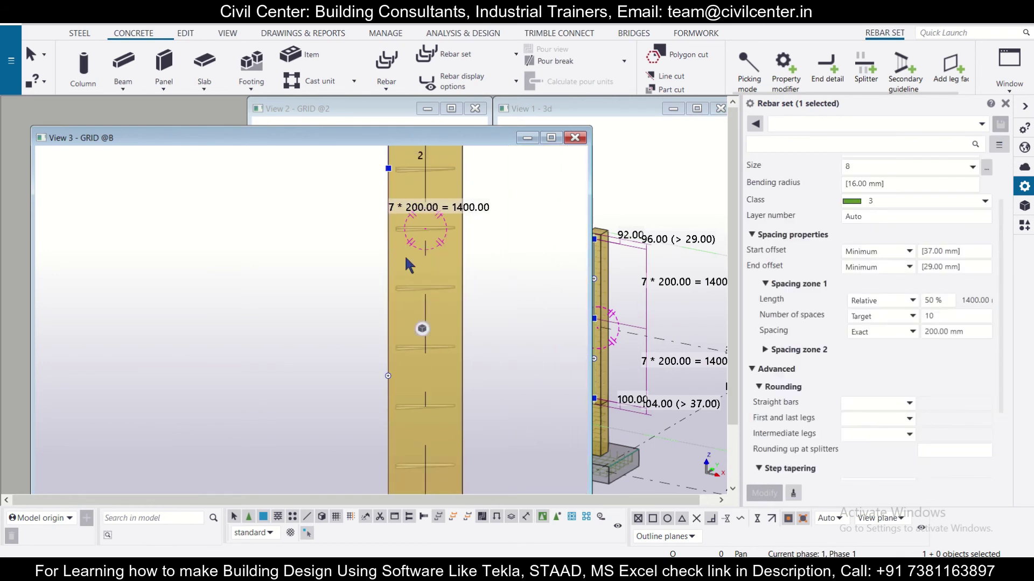
scroll(391, 372, up, 1)
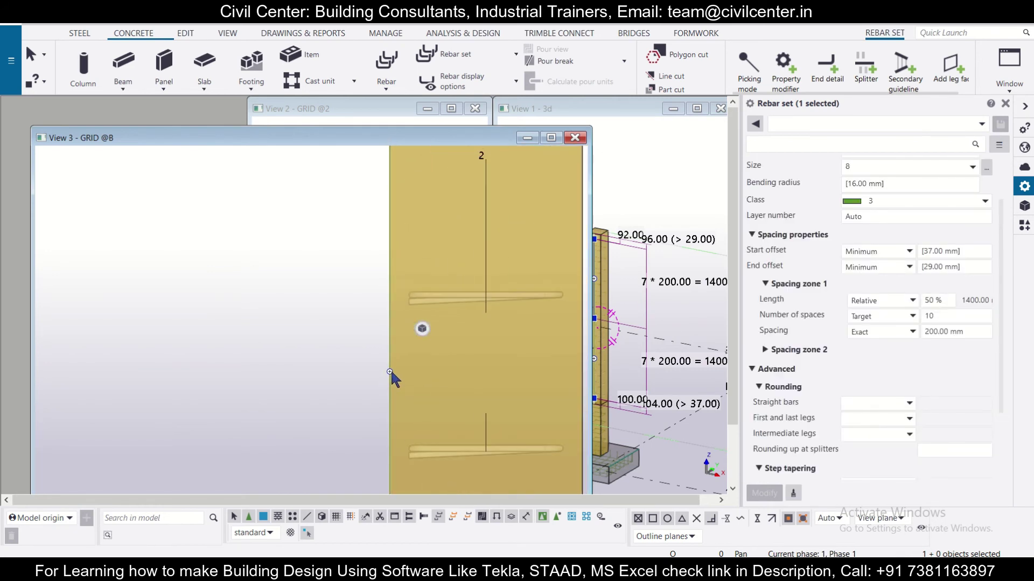
click(390, 372)
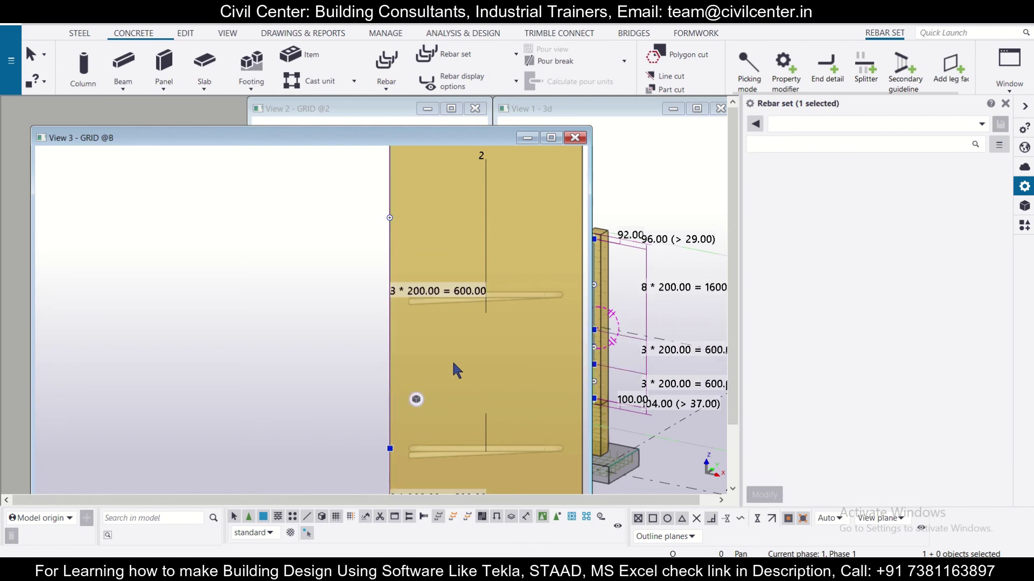
Set spacing zone 1 of the upper column's stirrup set to a relative length of 30% and an exact spacing of 125 mm
scroll(463, 361, down, 5)
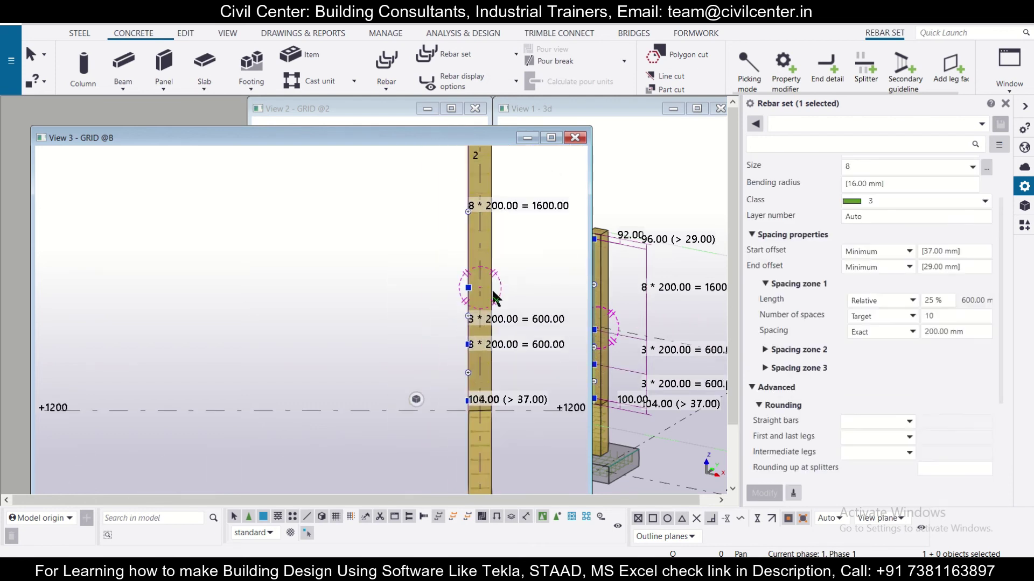
scroll(513, 261, down, 2)
scroll(888, 260, up, 3)
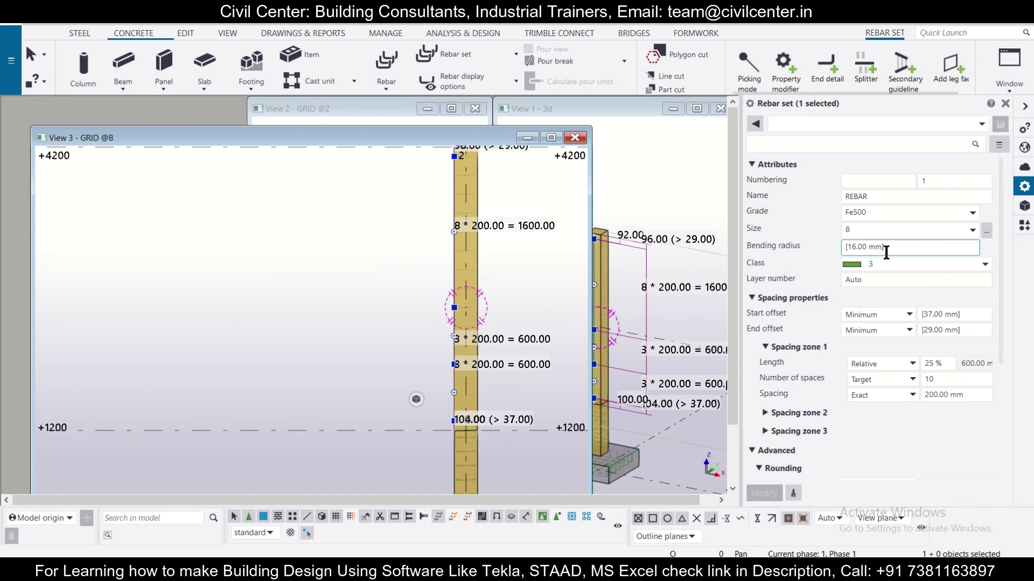
scroll(861, 266, down, 2)
scroll(898, 306, down, 3)
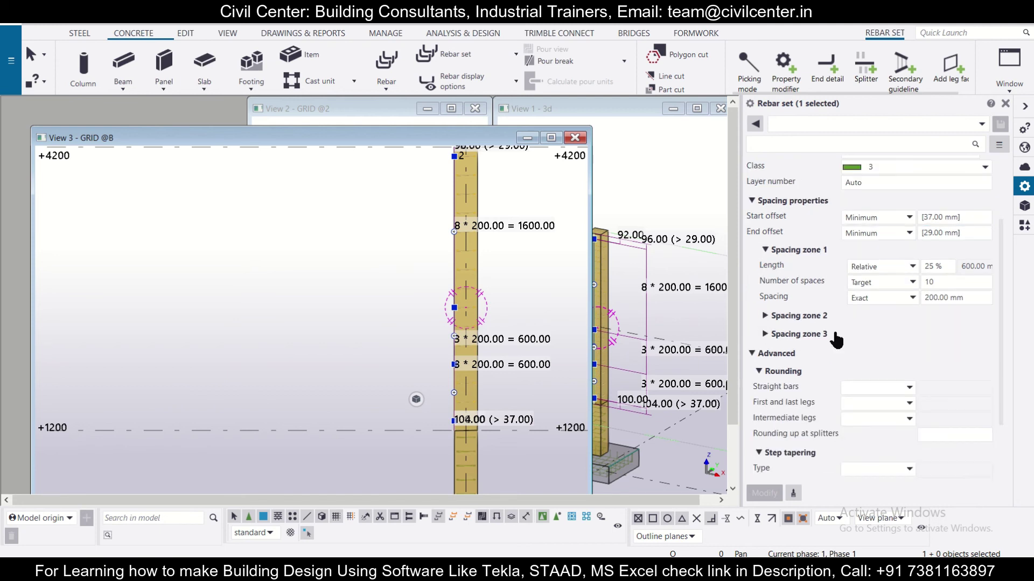
double_click(944, 268)
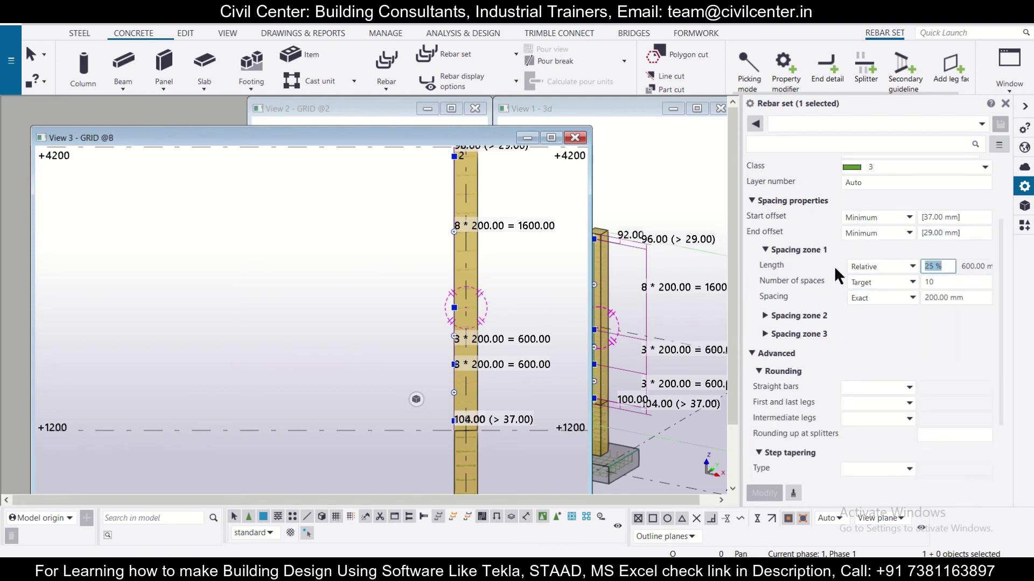
text(30)
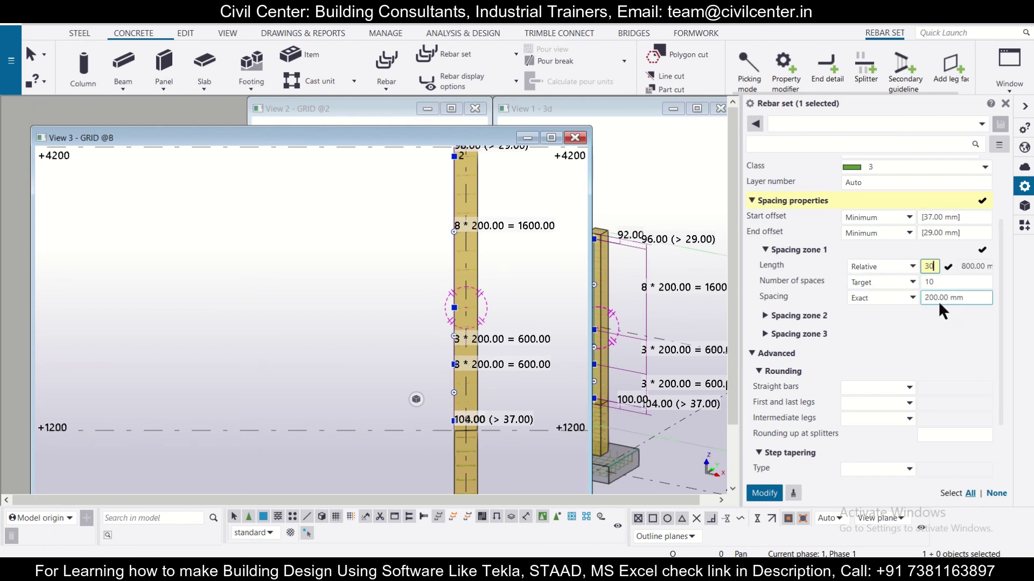
double_click(968, 297)
text(125)
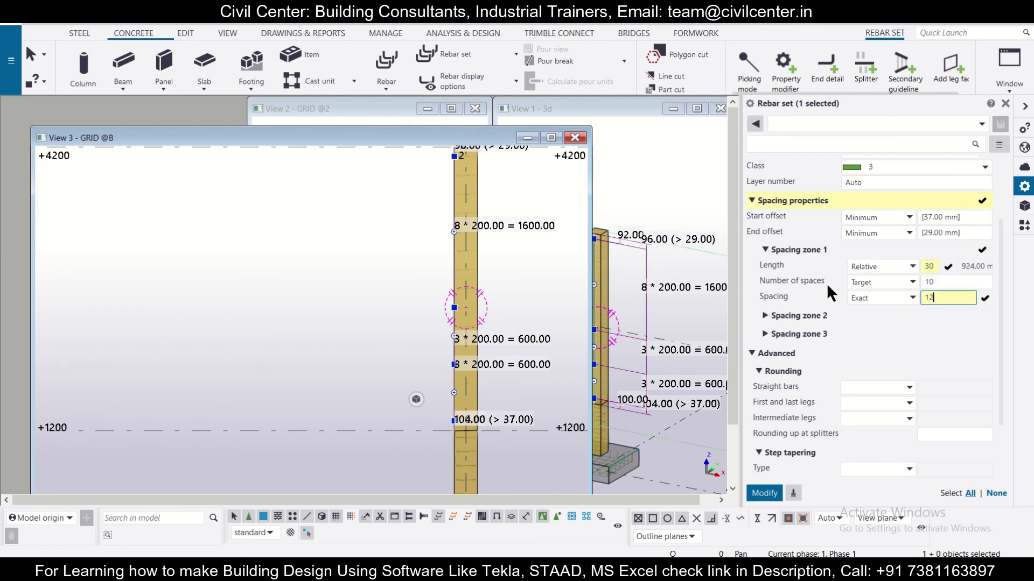
Set spacing zone 2 of the upper column's stirrup set to a relative length of 40% and an exact spacing of 175 mm
click(790, 318)
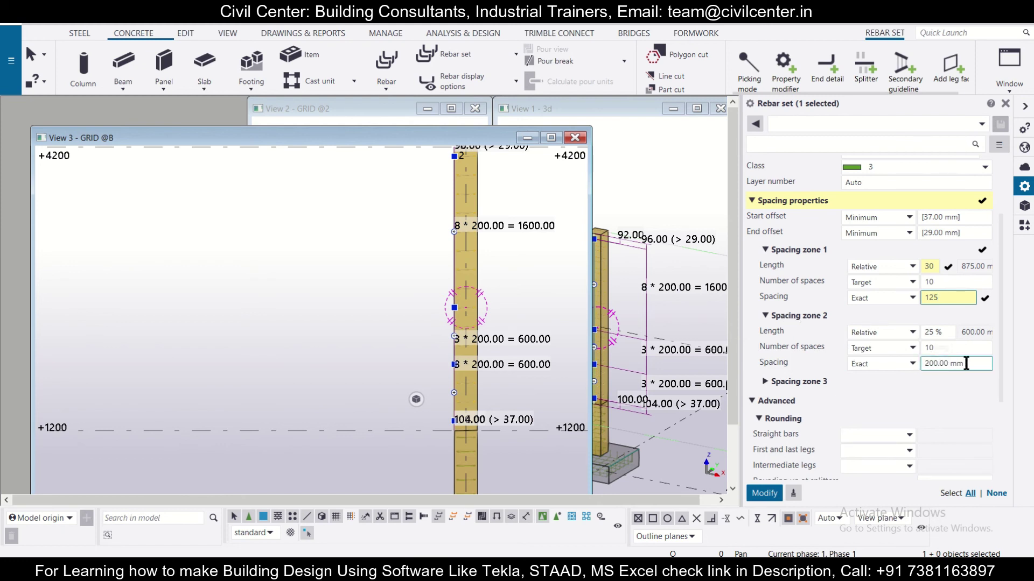
click(945, 337)
text(40)
key(Tab)
click(930, 347)
click(968, 362)
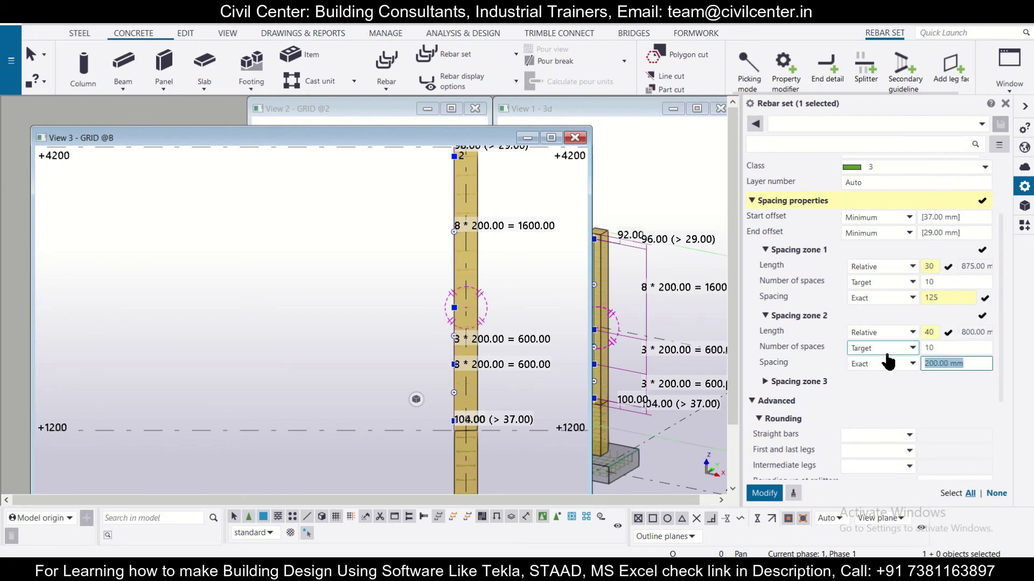
text(1)
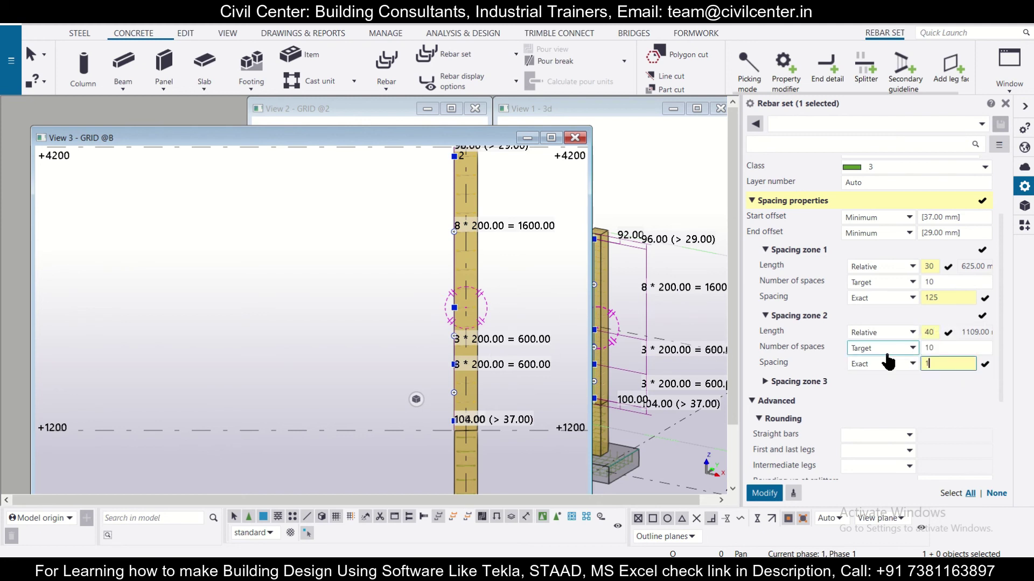
text(75)
Set spacing zone 3 to a relative length of 30% and an exact spacing of 125 mm, and apply the changes to the stirrup set
click(794, 382)
click(946, 400)
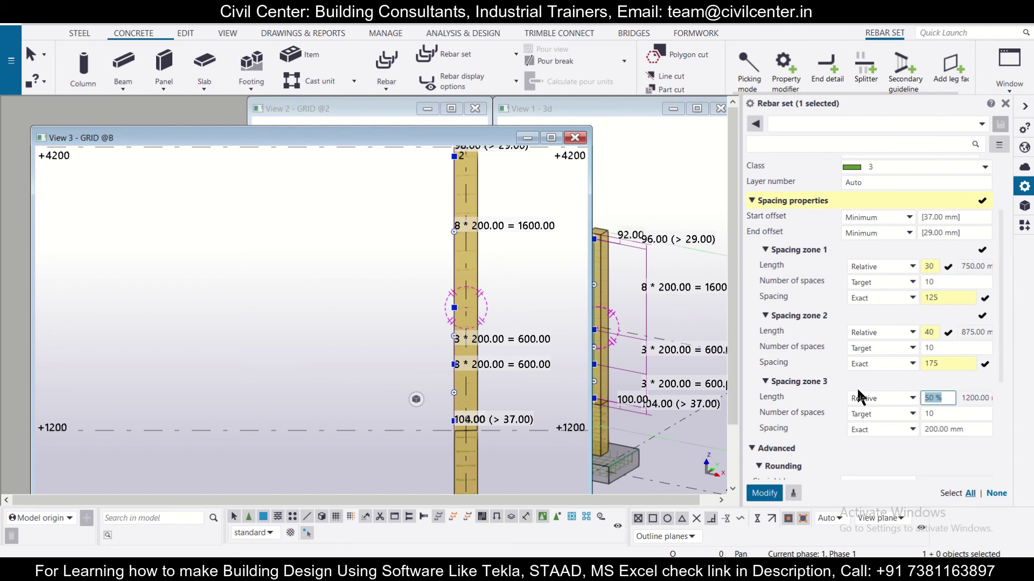
text(30)
click(957, 429)
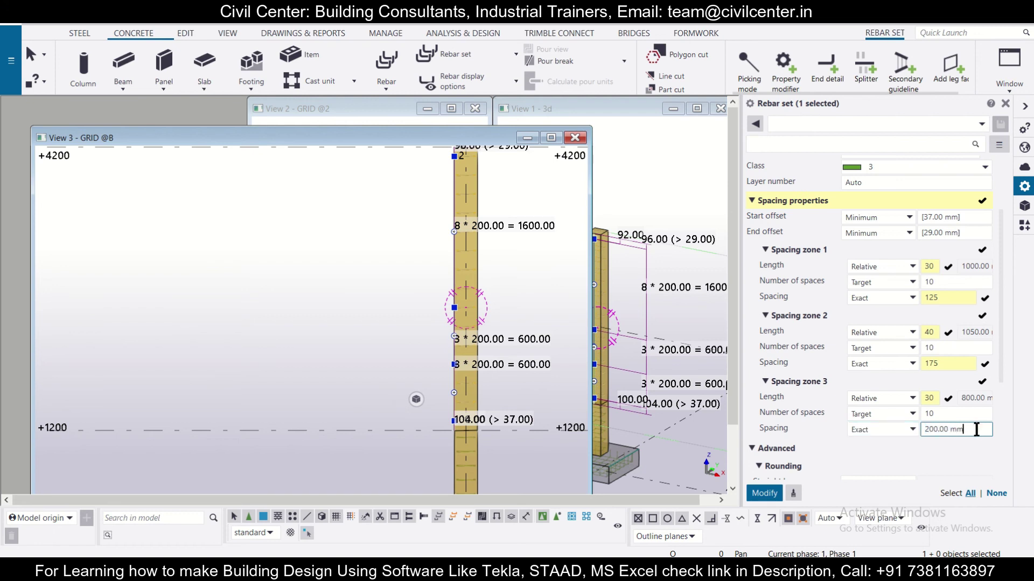
text(125)
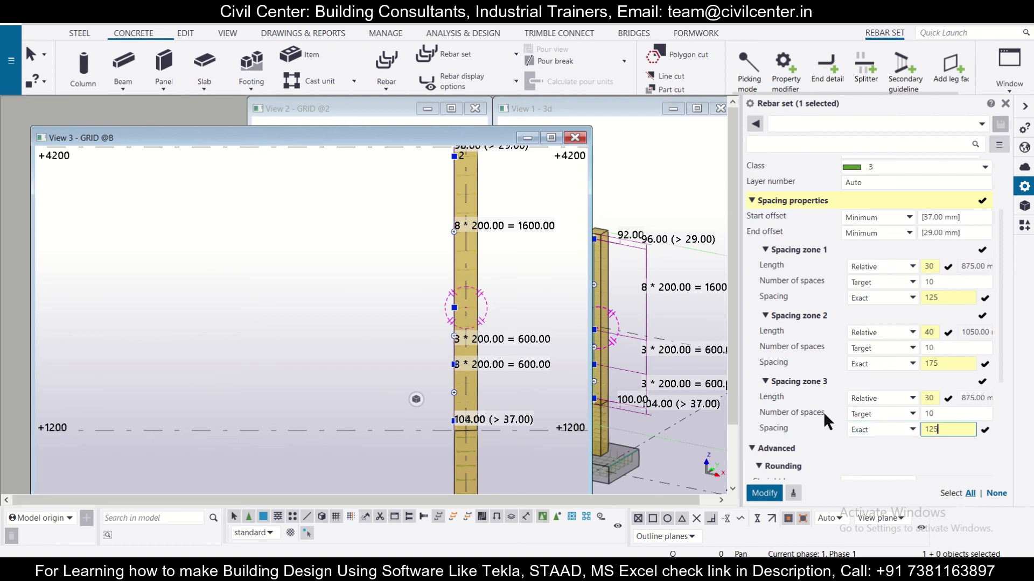
scroll(850, 429, down, 3)
click(763, 493)
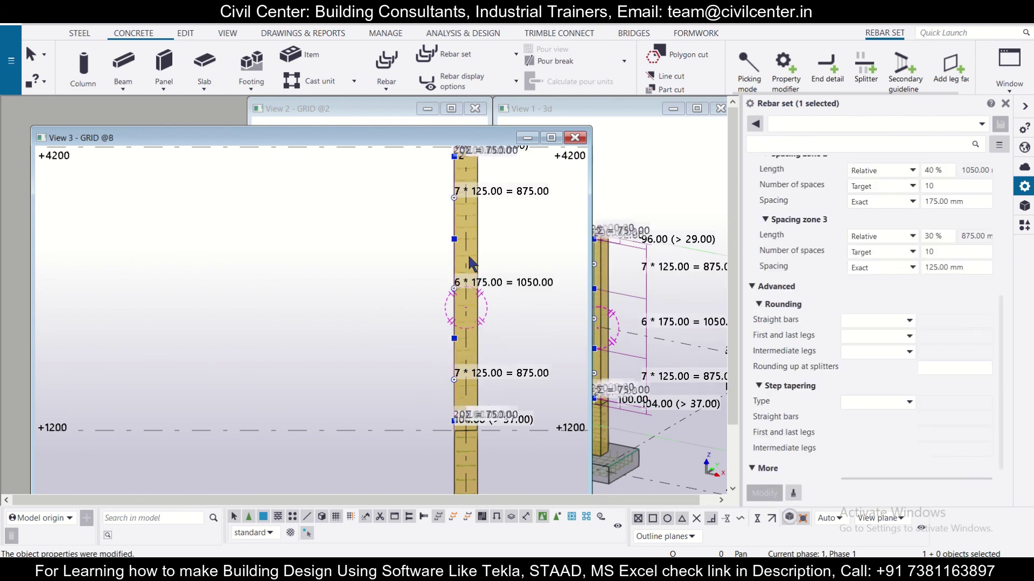
Examine the stirrup spacing along the upper column and the stirrup ends near the joint between the two columns
middle_drag(474, 248, 473, 290)
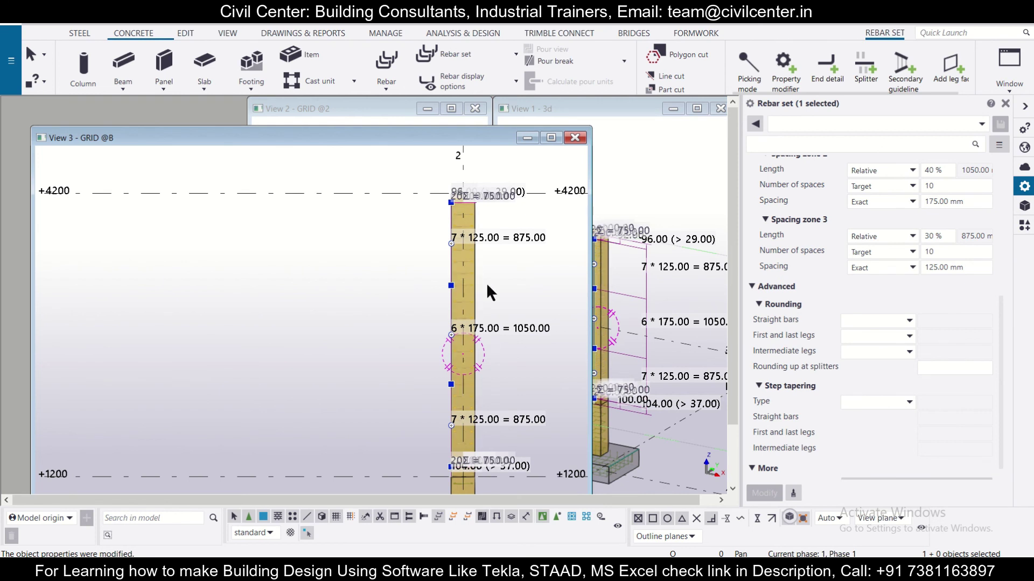
scroll(926, 271, up, 1)
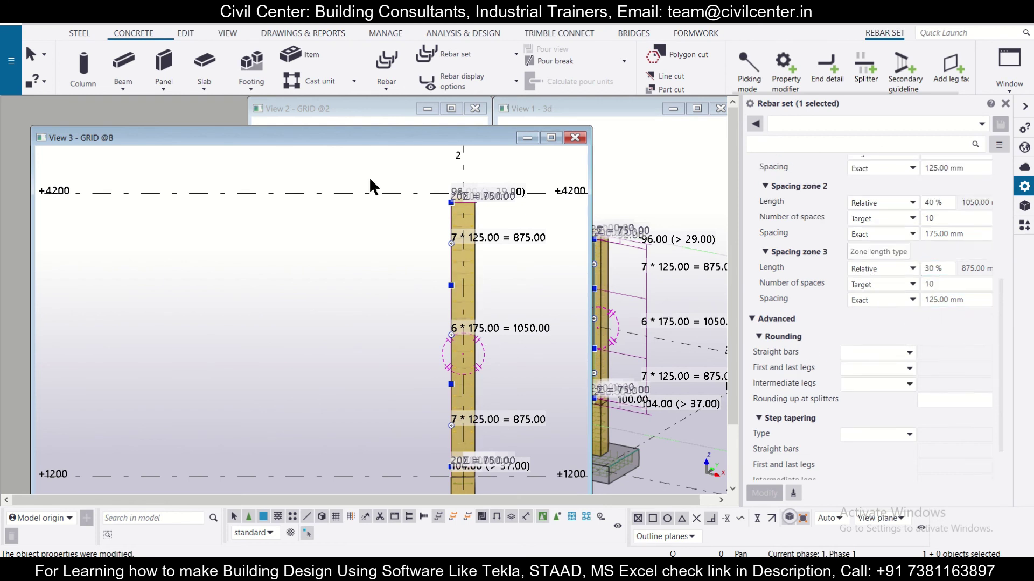
scroll(425, 154, up, 3)
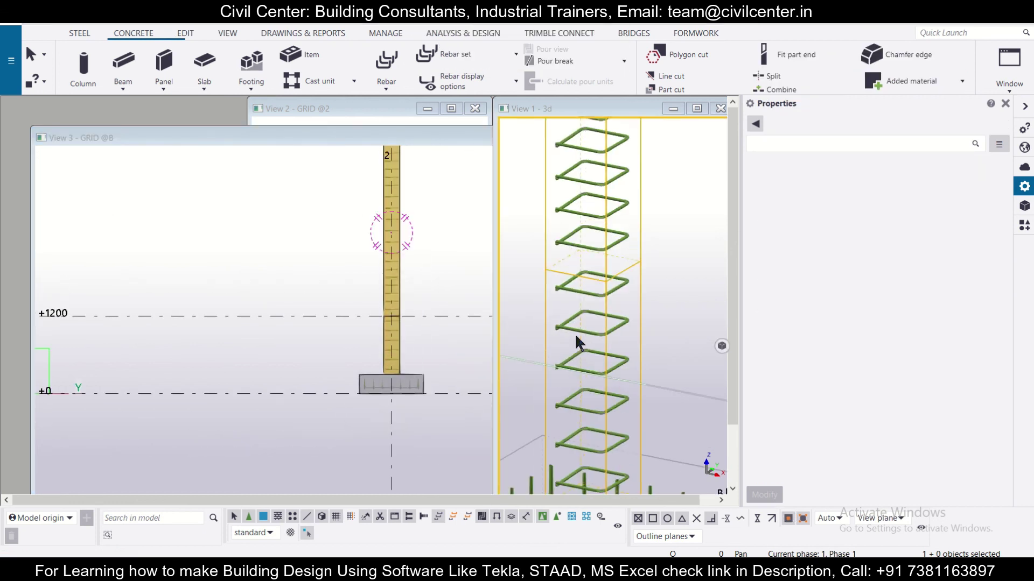
scroll(576, 337, down, 4)
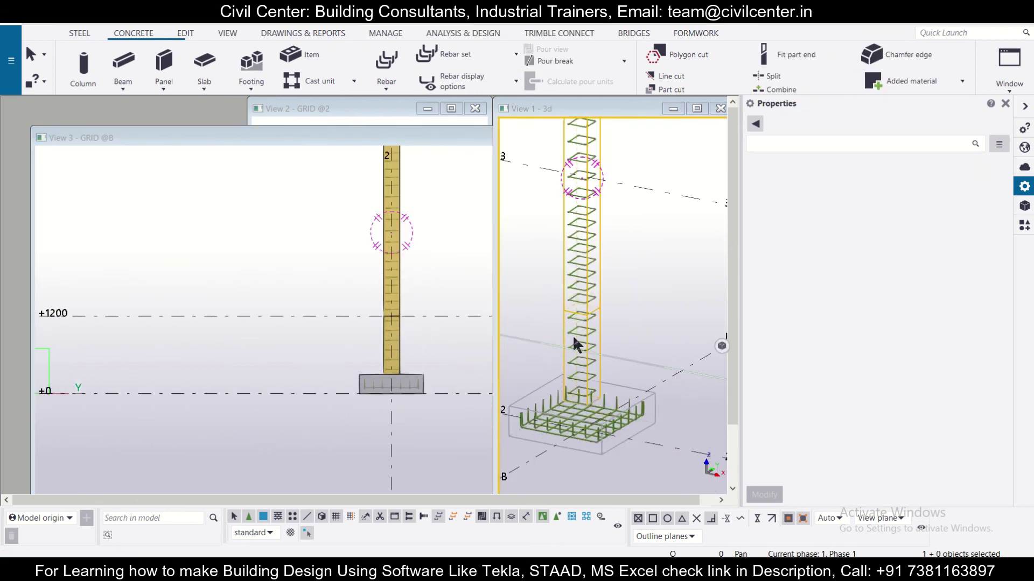
click(631, 319)
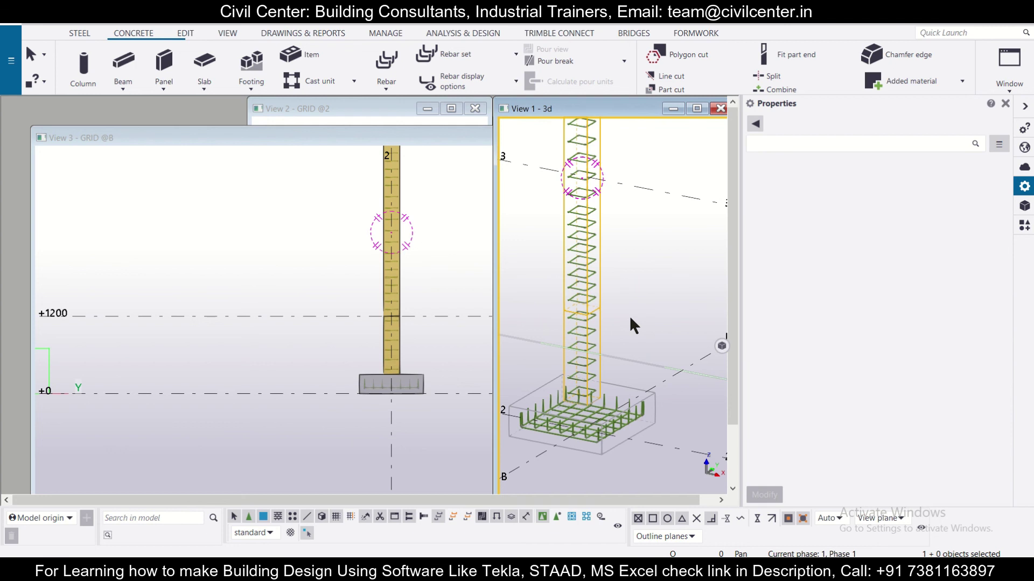
key(ctrl+2)
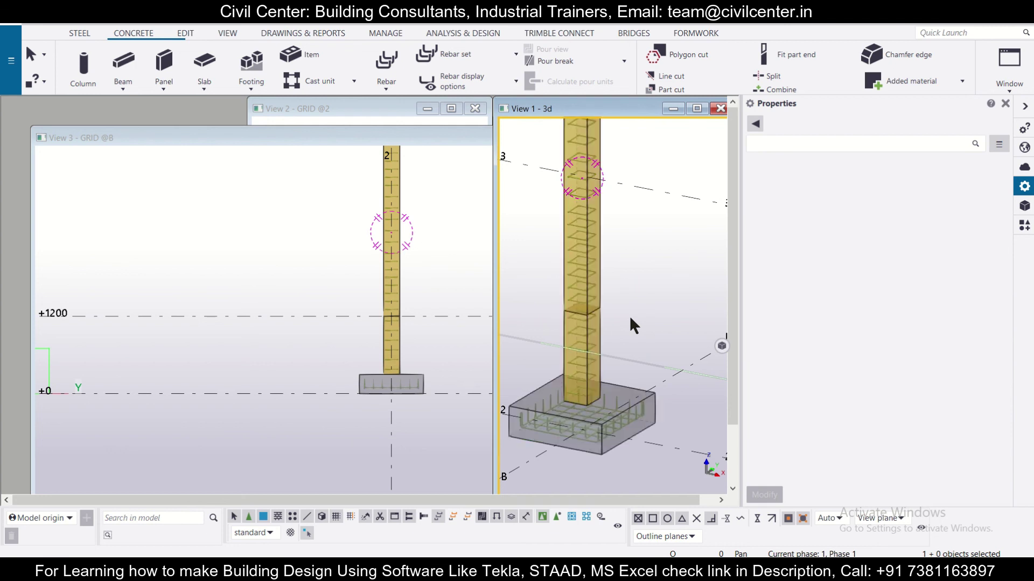
scroll(585, 316, up, 5)
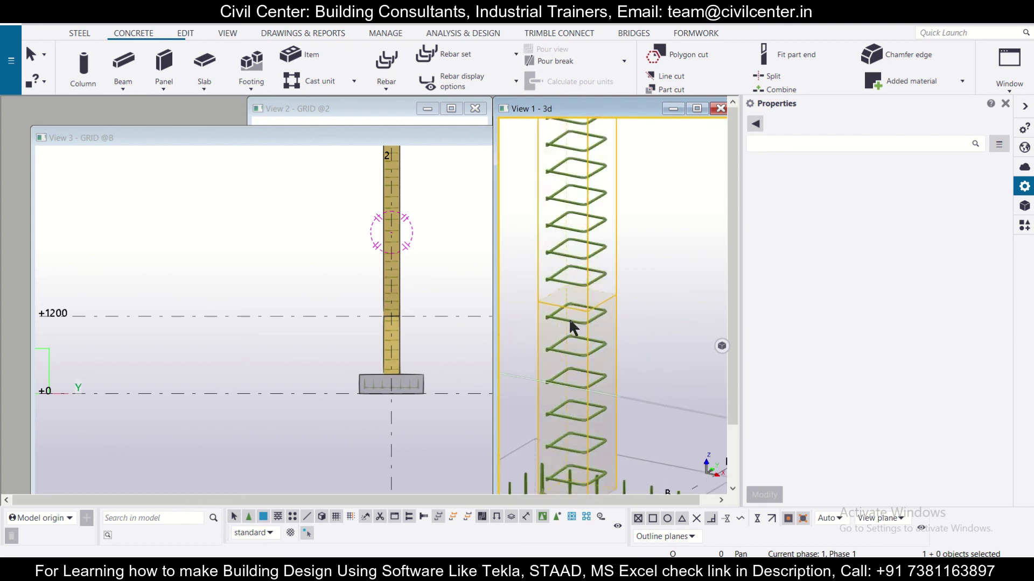
scroll(576, 335, up, 5)
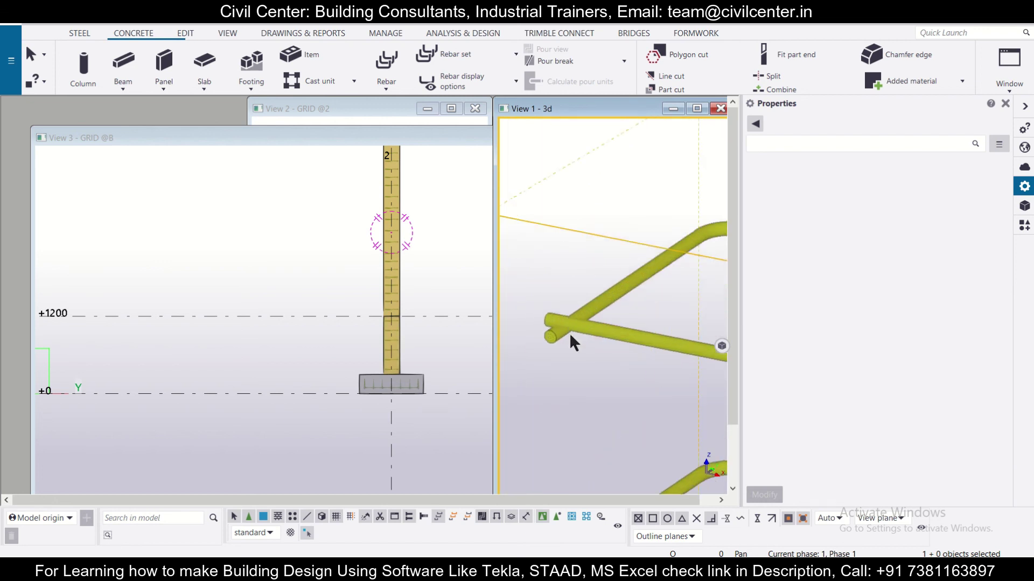
scroll(570, 333, down, 2)
scroll(535, 324, down, 4)
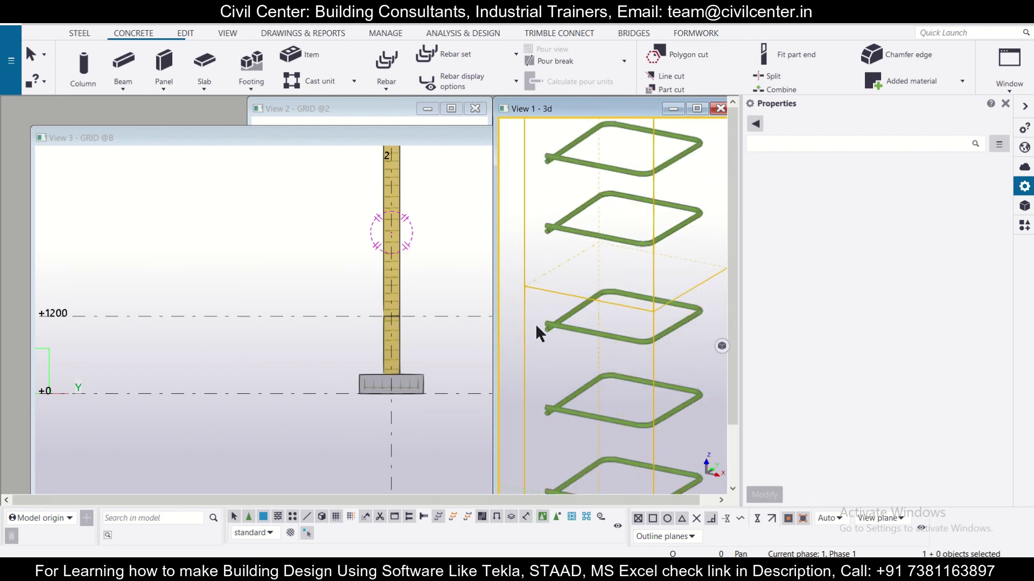
Add Standard 135-degrees hooks to both ends of the lower column's stirrups with end detail modifiers along two column edges
click(564, 317)
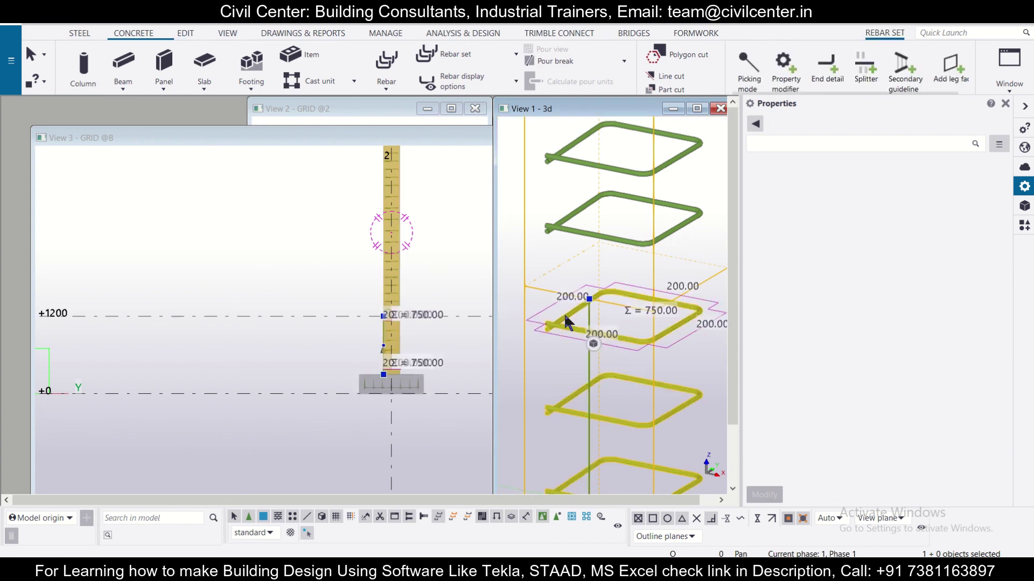
click(816, 66)
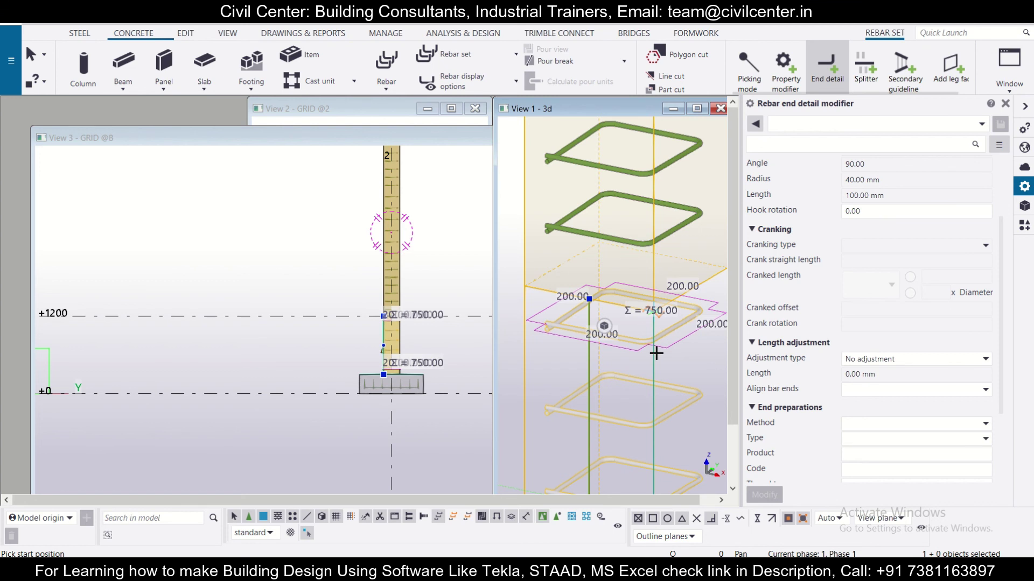
scroll(879, 294, up, 3)
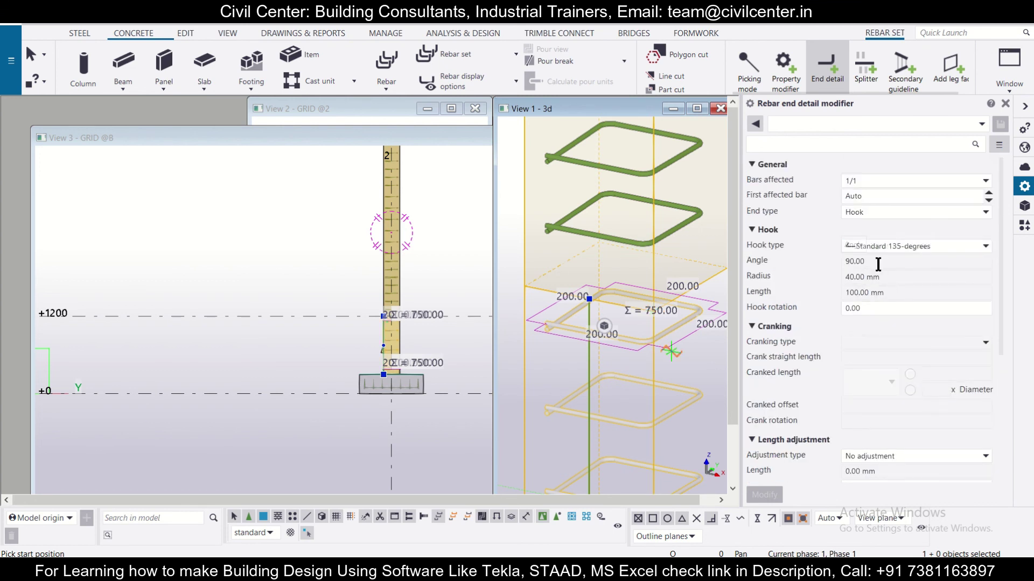
click(916, 247)
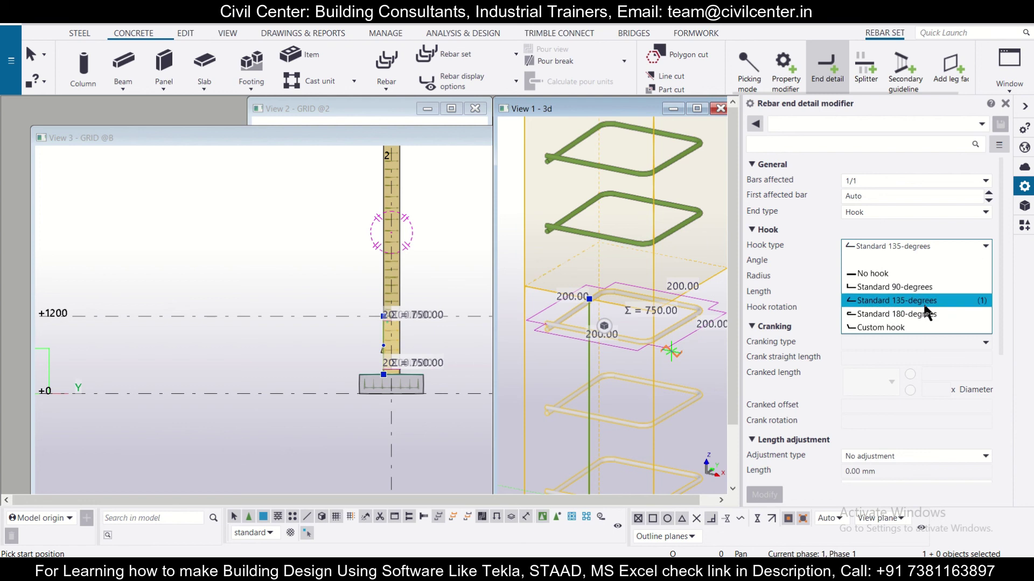
click(832, 173)
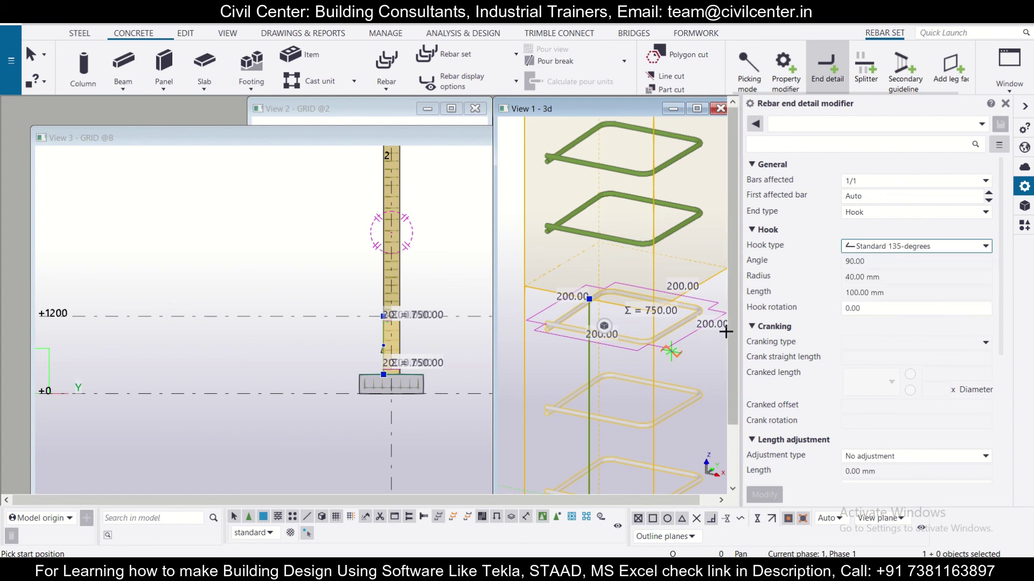
click(650, 373)
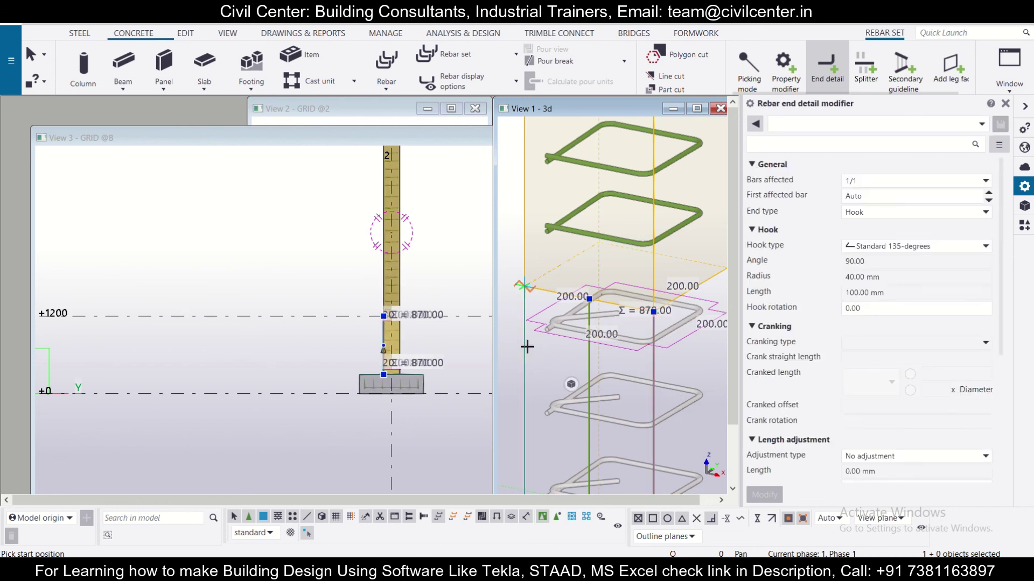
scroll(654, 366, down, 3)
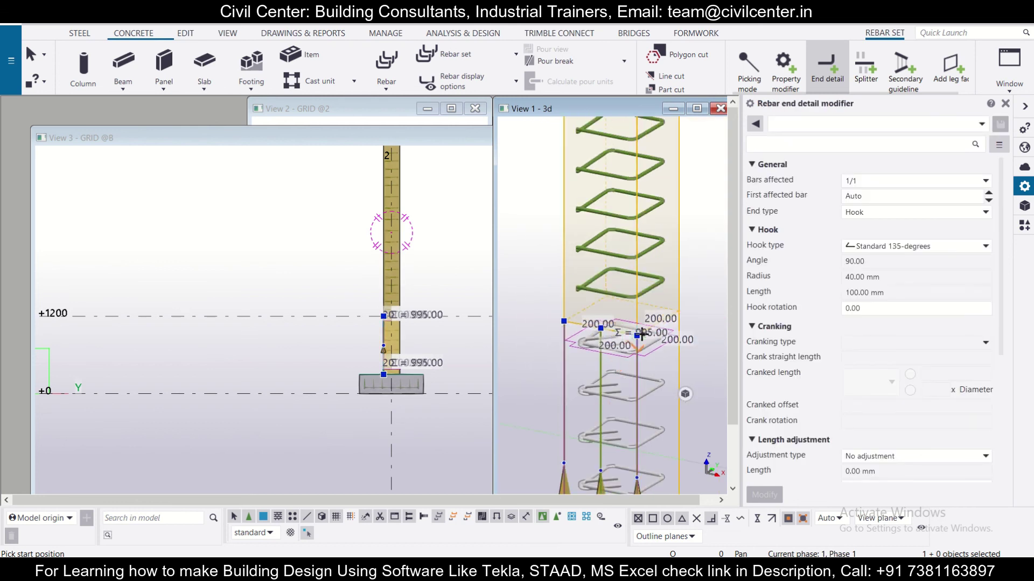
key(Escape)
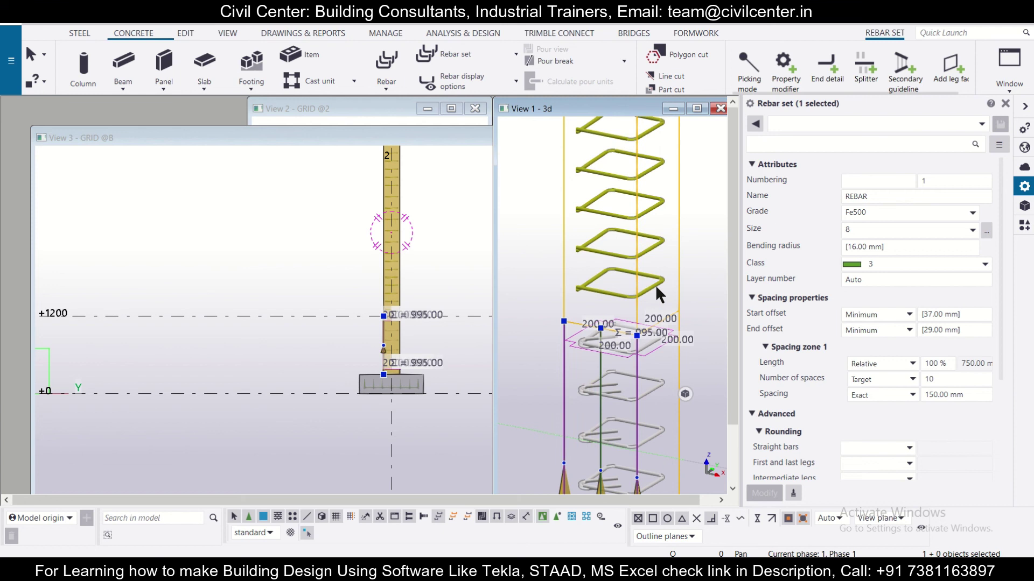
Add Standard 135-degrees hooks to both ends of the upper column's stirrups with end detail modifiers
click(831, 80)
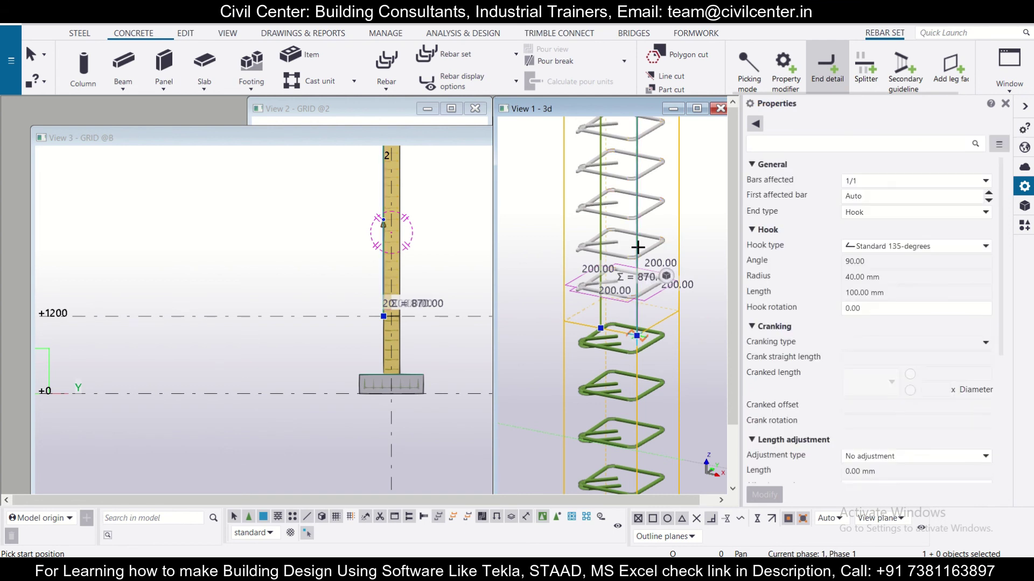
click(561, 219)
click(618, 191)
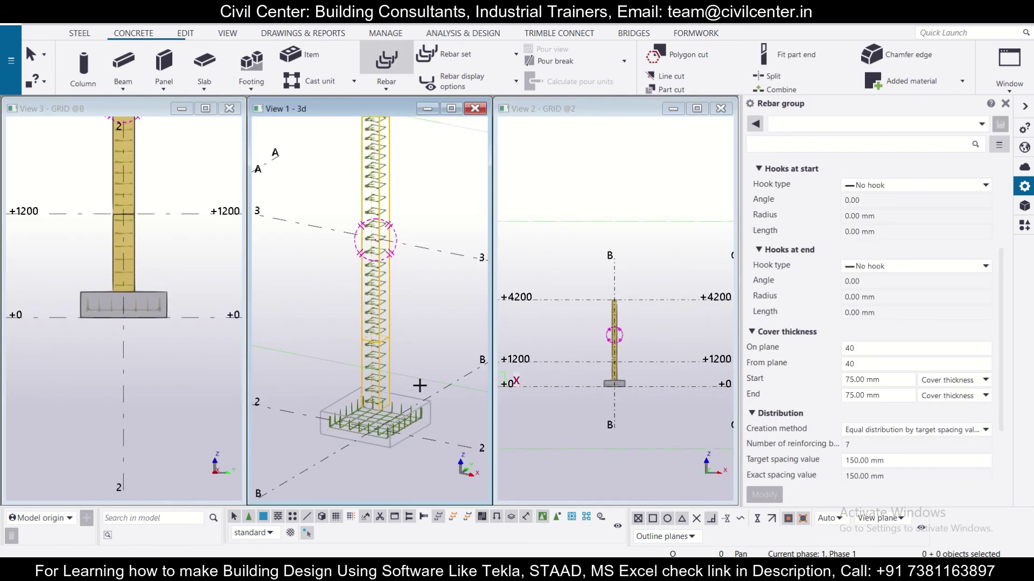
Examine the hooked stirrups in the 3D view from the footing to the top of the upper column
scroll(419, 385, up, 2)
scroll(418, 385, up, 2)
scroll(390, 410, up, 1)
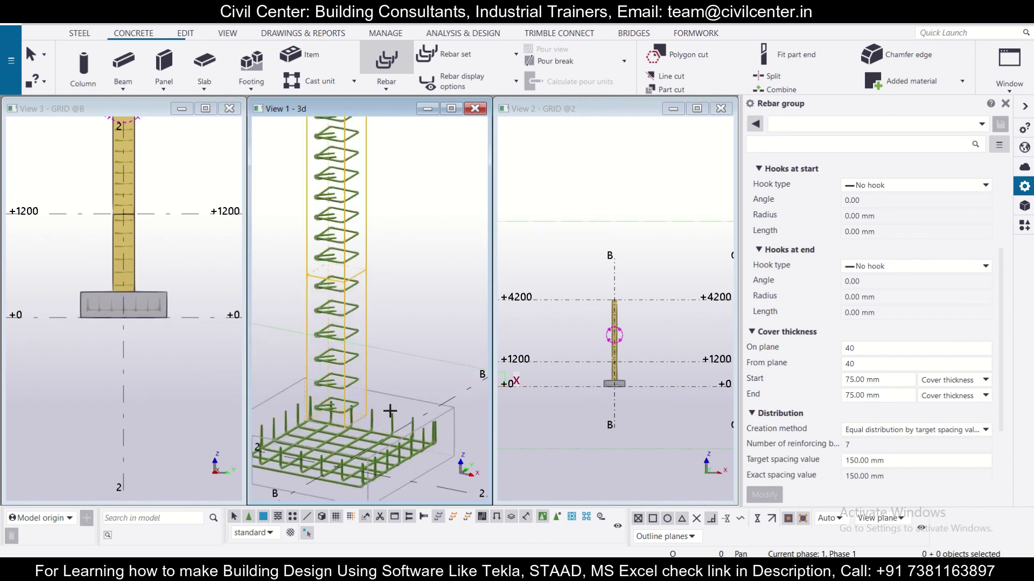
scroll(409, 383, down, 1)
scroll(411, 336, down, 1)
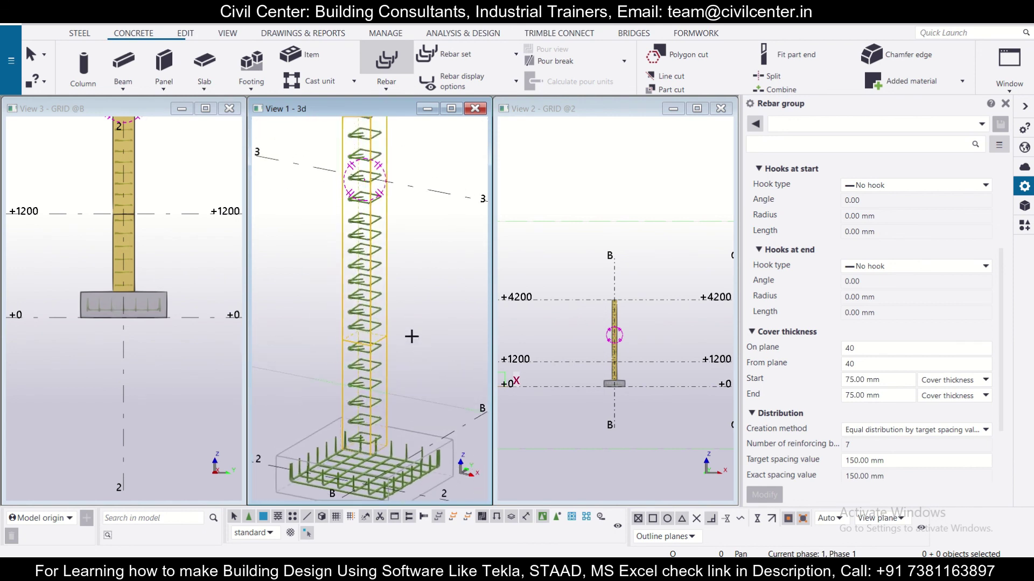
middle_drag(420, 351, 425, 260)
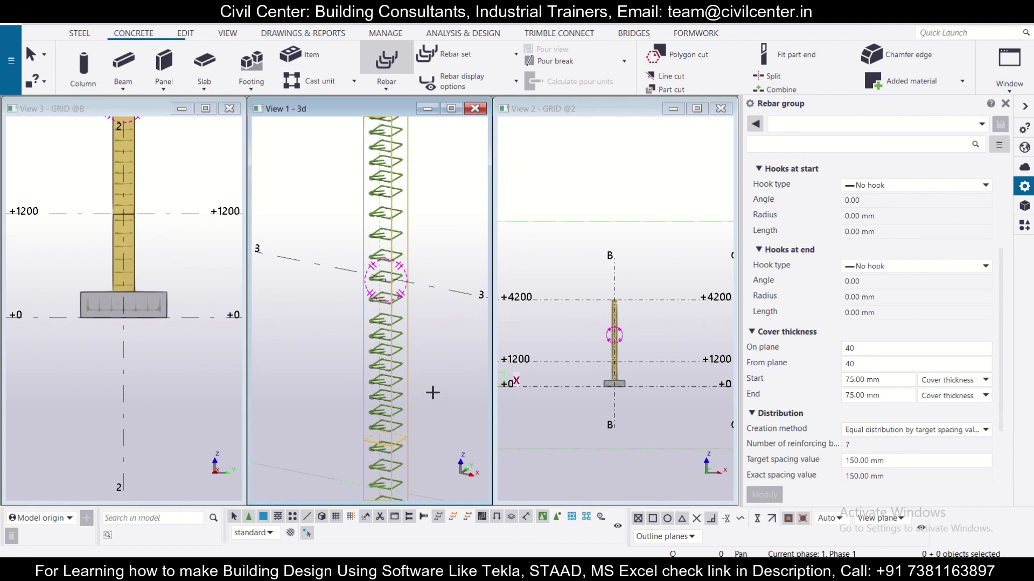
scroll(432, 392, down, 2)
scroll(432, 395, down, 3)
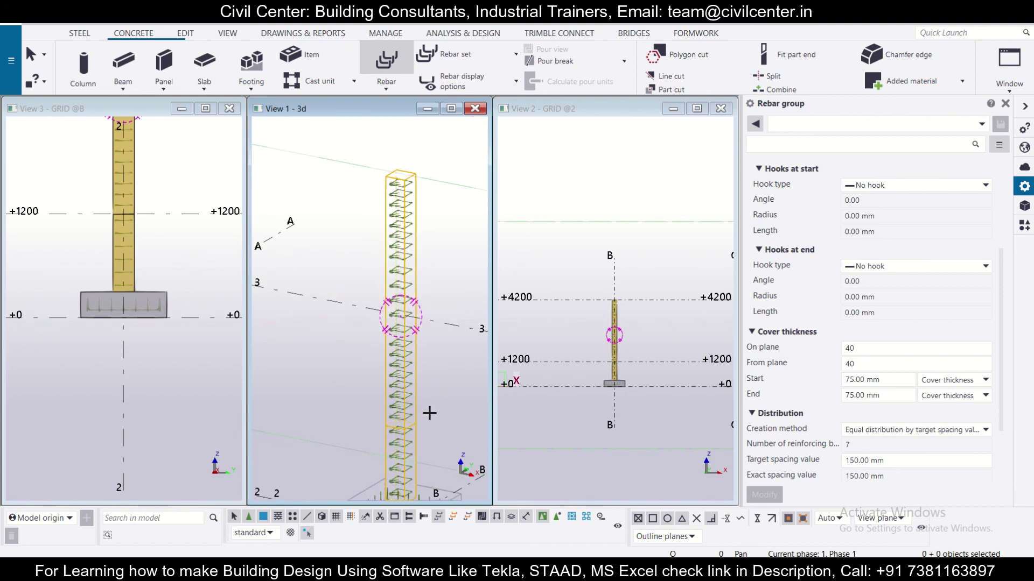